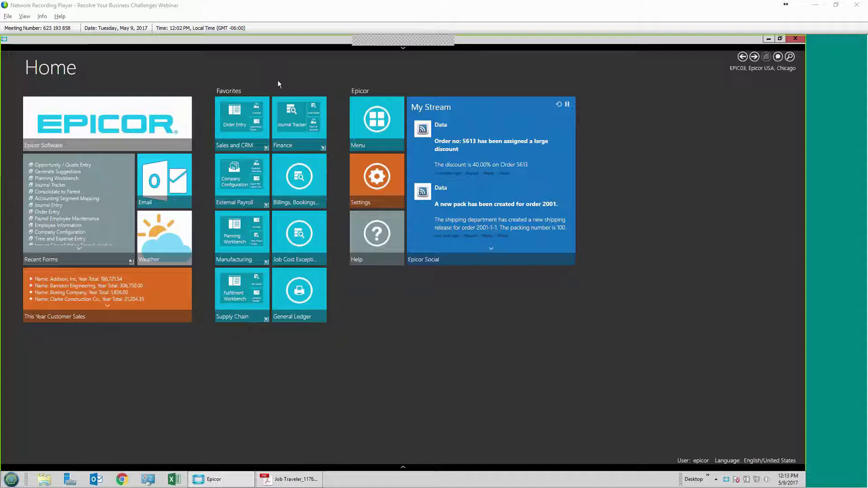
Step: Expand and then collapse the Sales and CRM favourites group on the Home page
left_click(292, 180)
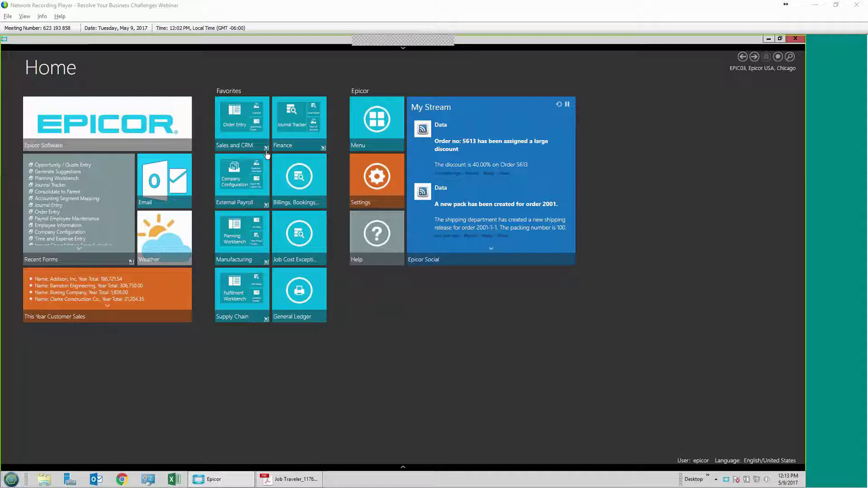
left_click(266, 152)
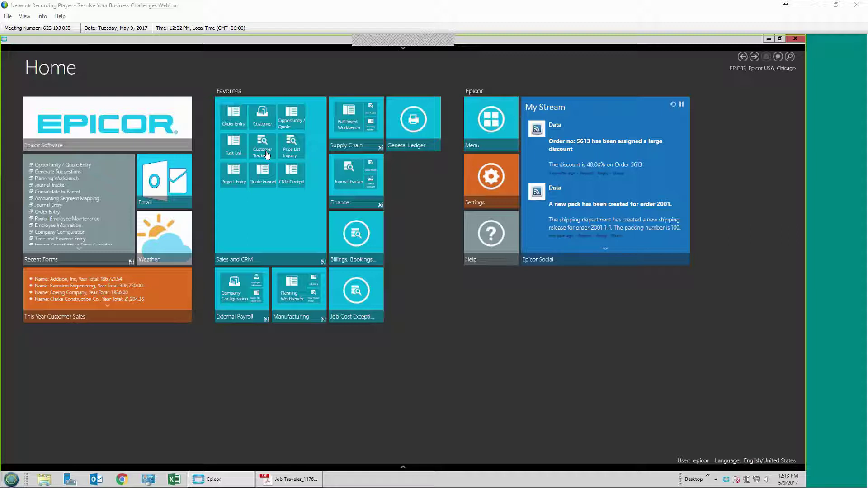
left_click(255, 260)
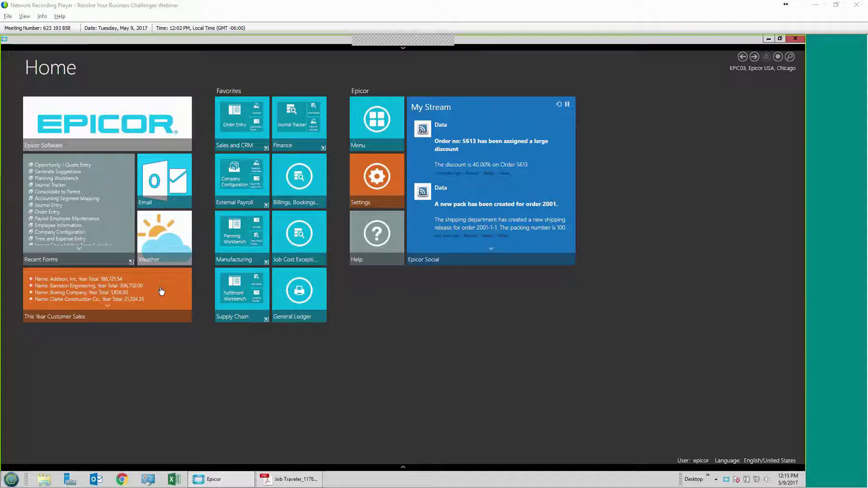
Step: Scroll This Year Customer Sales down to Production Engines Limited, then bring up Enterprise Search
scroll(161, 291, "down", 1)
scroll(162, 291, "down", 1)
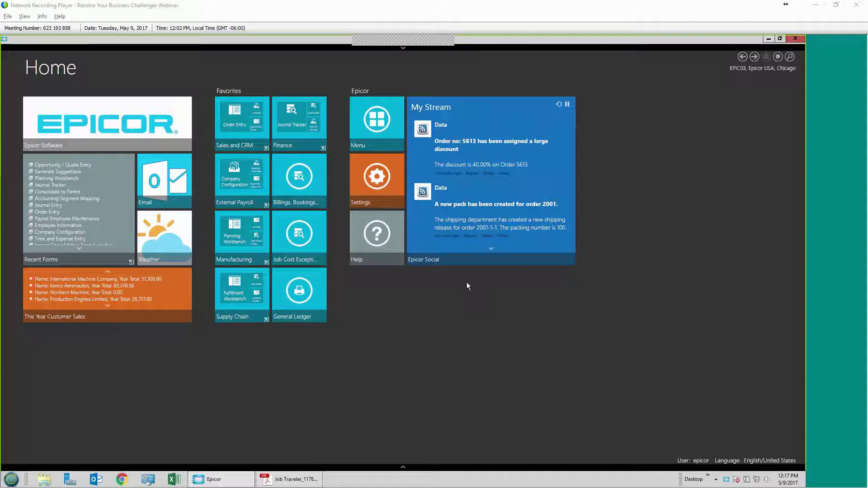
left_click(790, 57)
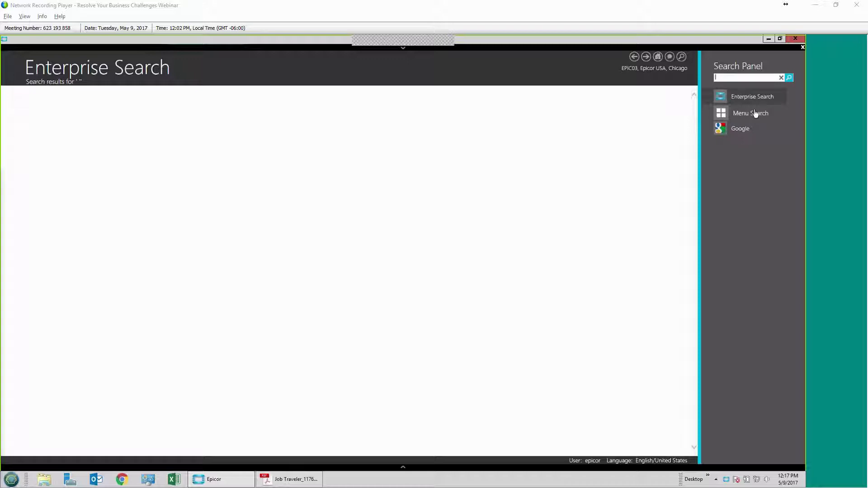
Step: Run an Enterprise Search for 'addison' across customers, contacts and invoices
type("addison")
key("Return")
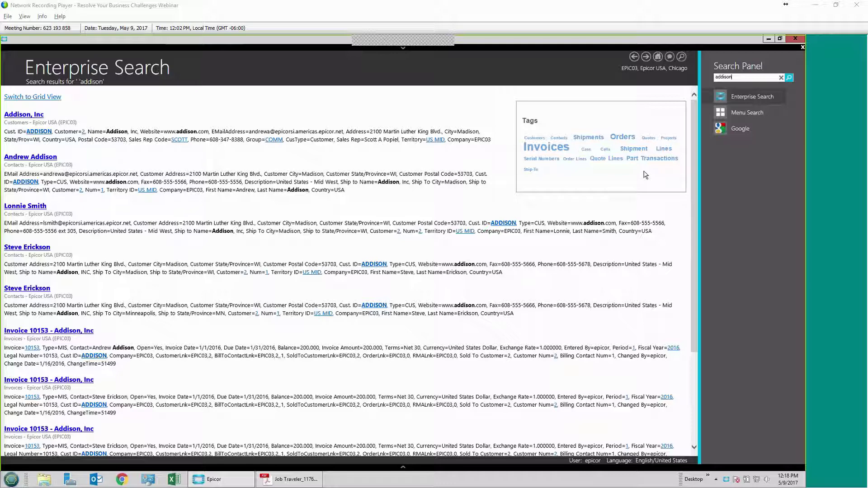
Step: Filter the 'addison' results to the Orders tag and show them in grid view
left_click(622, 137)
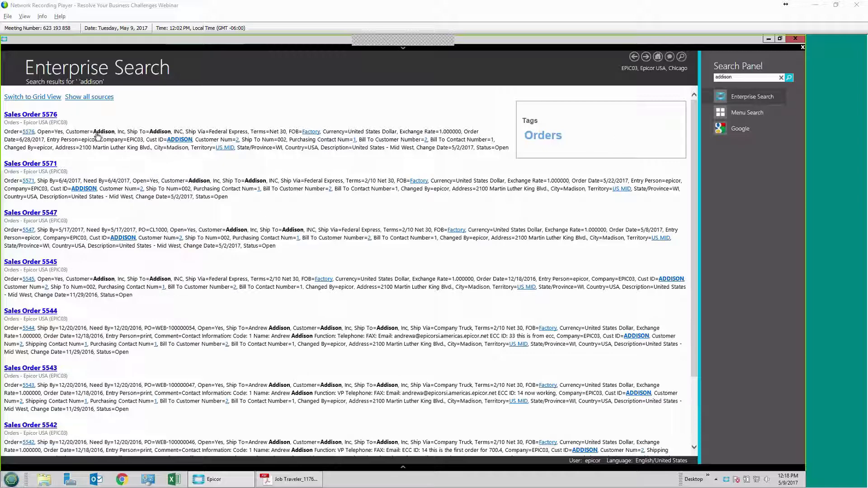
left_click(47, 98)
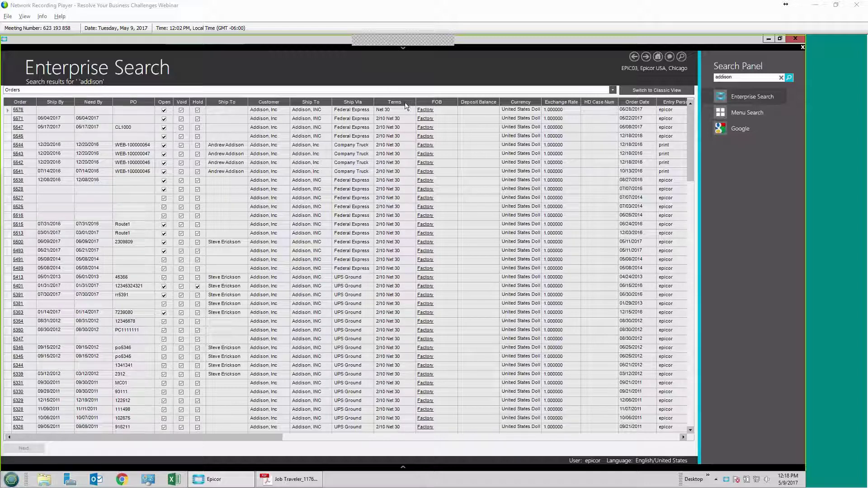
Step: Move the Terms column beside Hold, then return the Addison orders to Classic View
left_click_drag(394, 105, 209, 111)
right_click(265, 103)
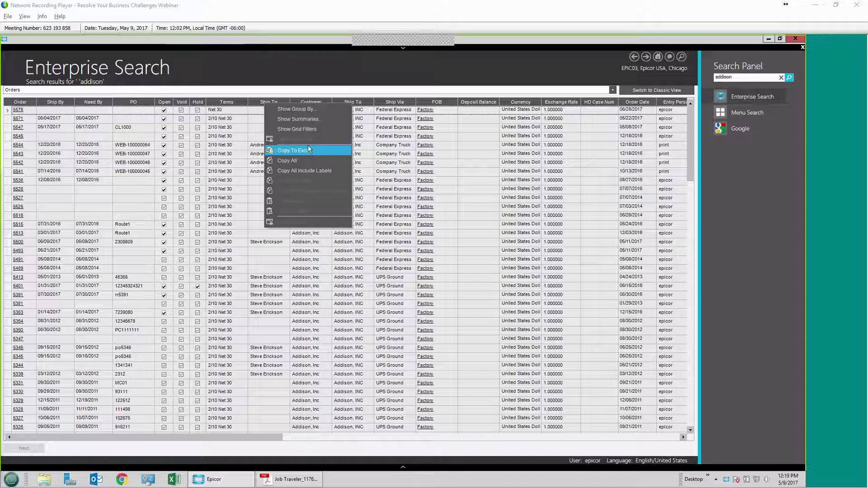
left_click(662, 91)
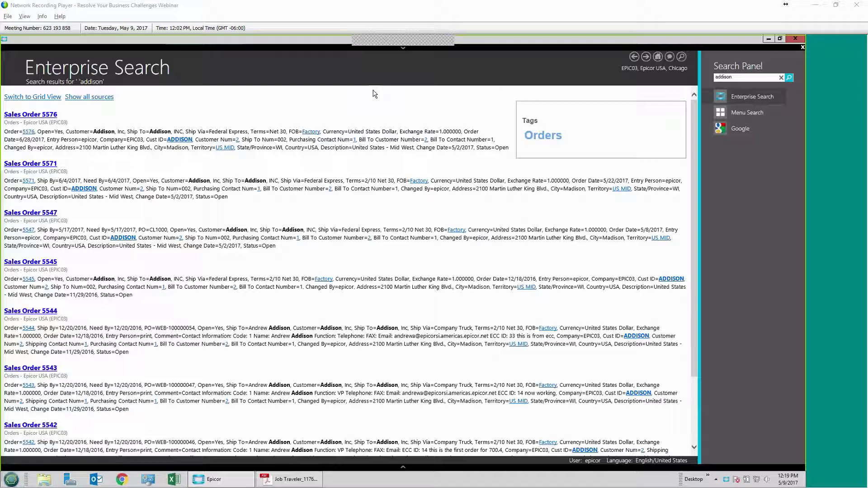
Step: Refine the search to 'addison 42471' and open the actions menu for Sales Order 5016
left_click(746, 78)
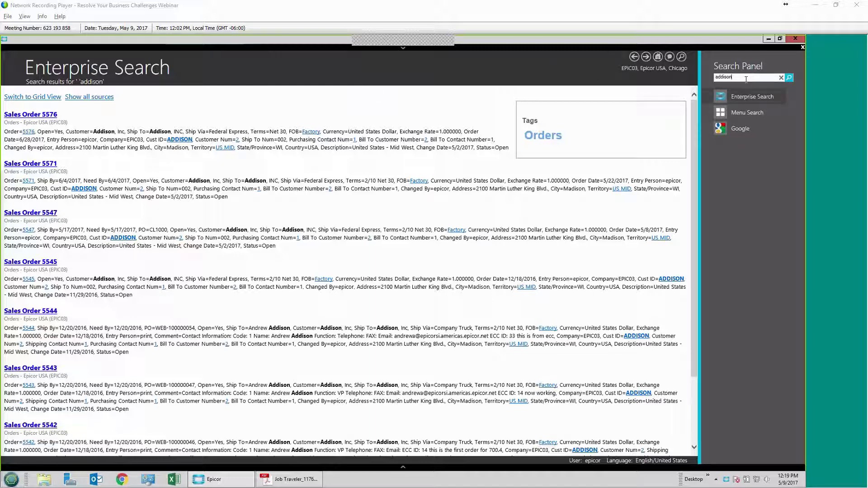
type("42471")
key("Return")
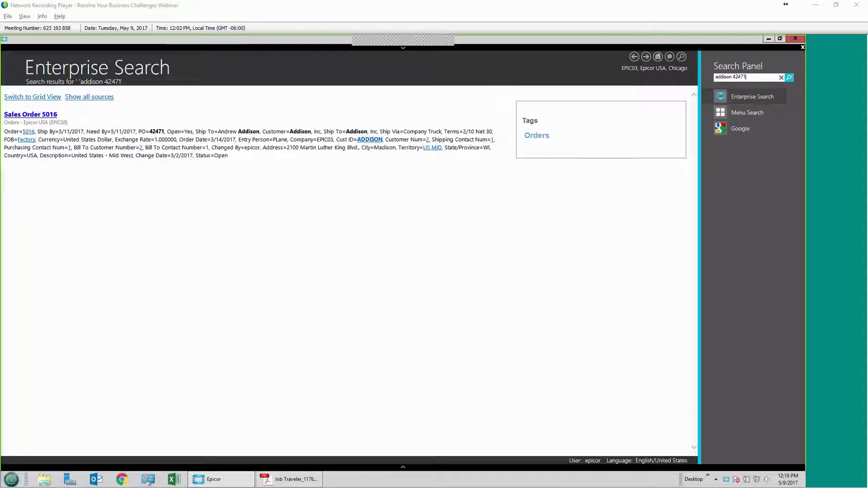
left_click(42, 116)
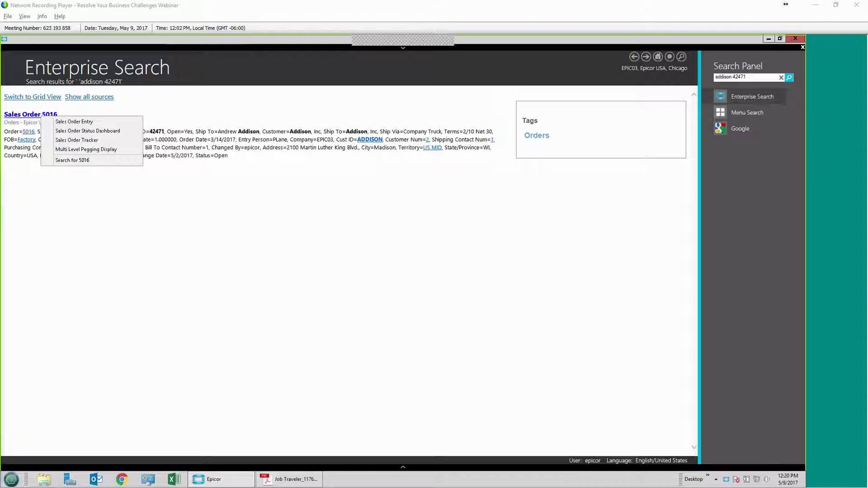
Step: Close the Sales Order 5016 search and go back to the Epicor Home page
left_click(659, 57)
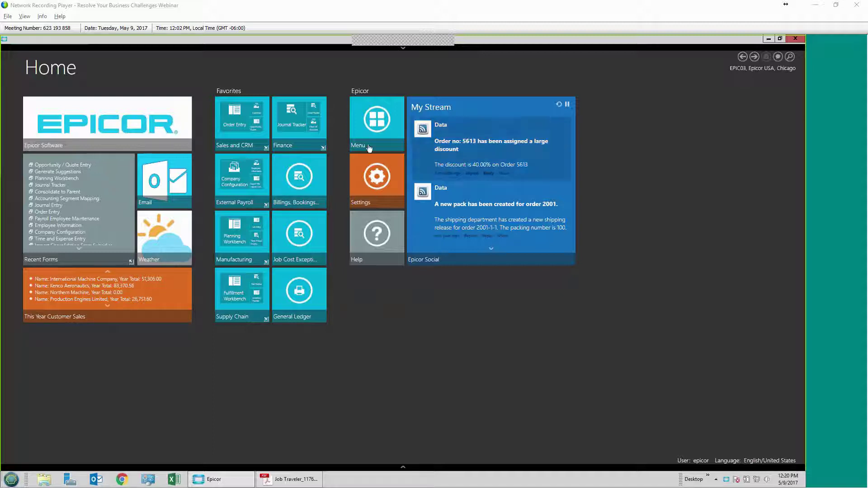
Step: Expand the Sales and CRM favourites and launch Opportunity/Quote Entry
left_click(245, 152)
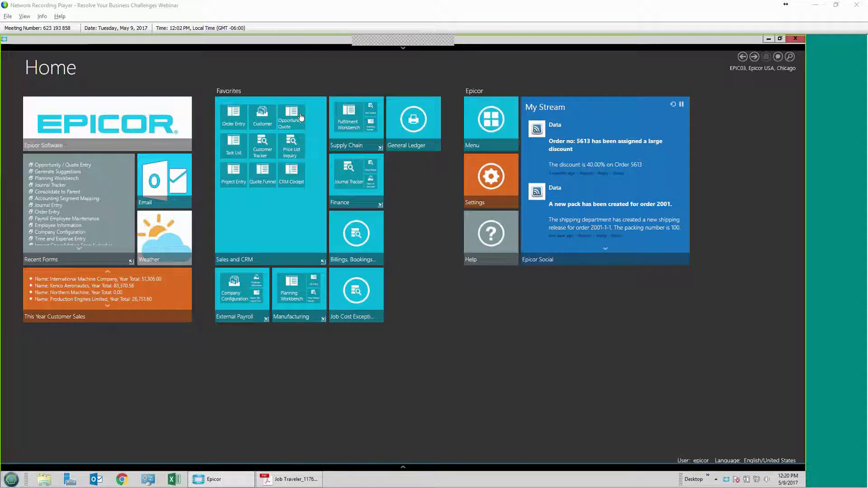
left_click(291, 118)
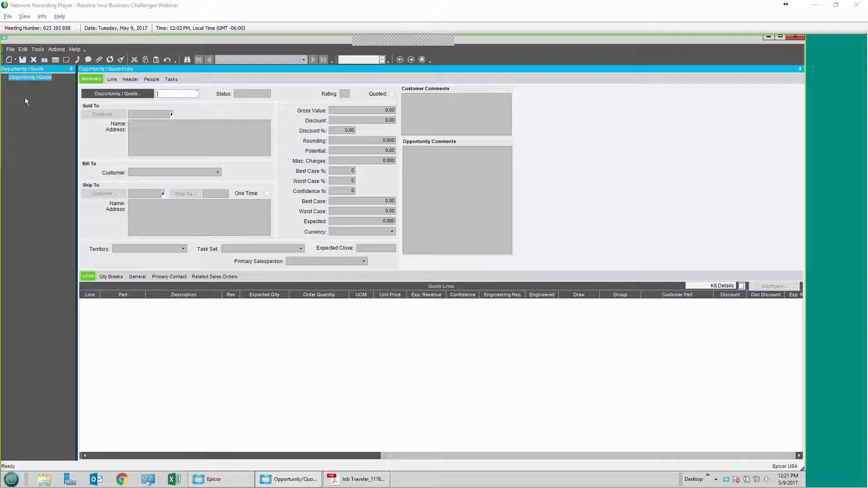
Step: Start a new quote for customer Addison and save it as quote 1181
key("ctrl+n")
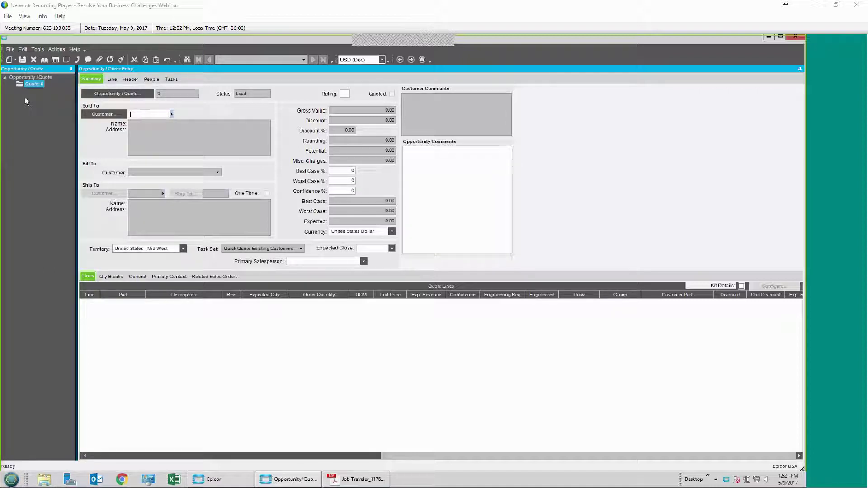
type("addison")
key("Tab")
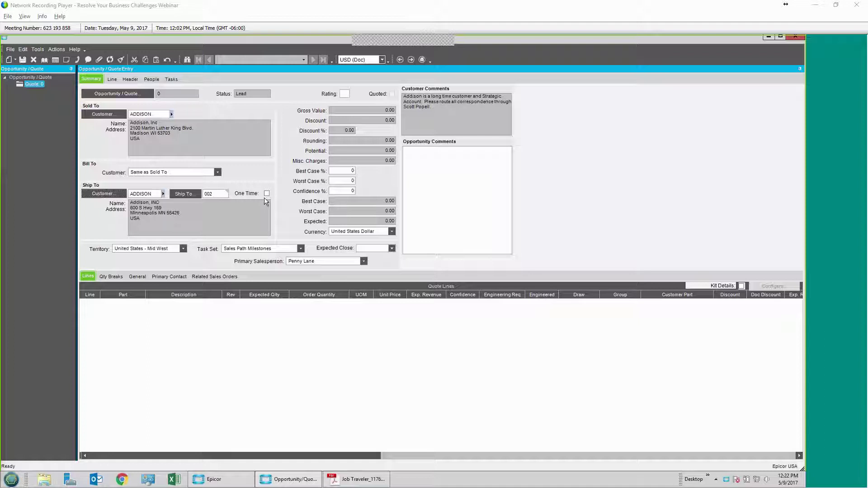
key("ctrl+s")
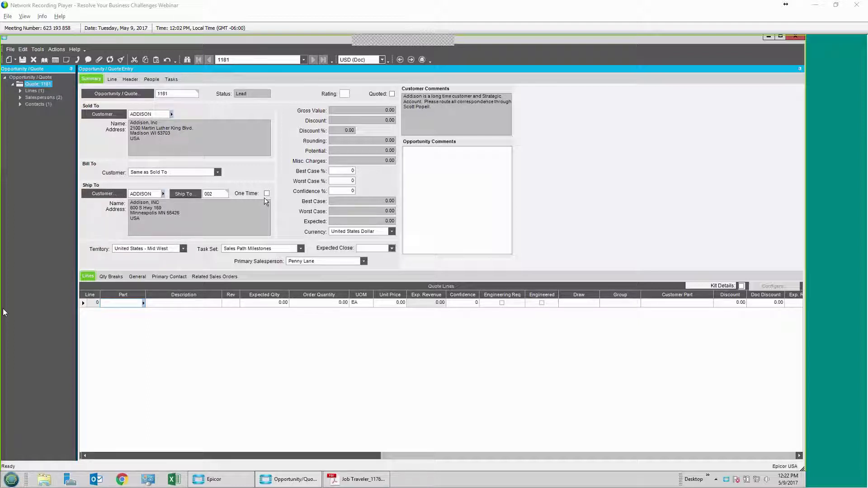
Step: Pick part DCD-100-SP Frame Rail for quote line 1 from the part lookup
type("dcd")
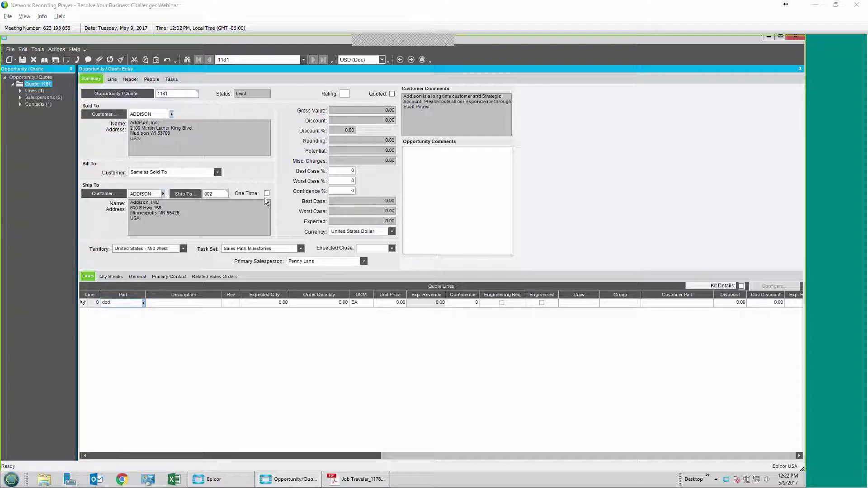
left_click(143, 303)
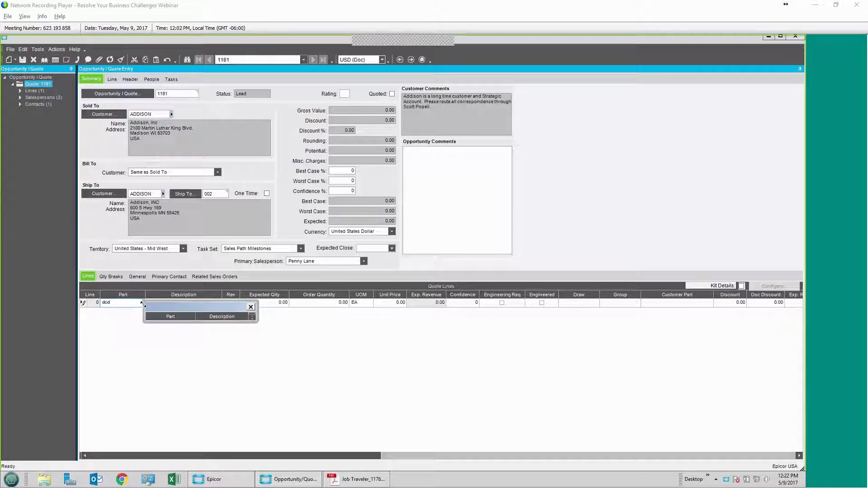
left_click(143, 303)
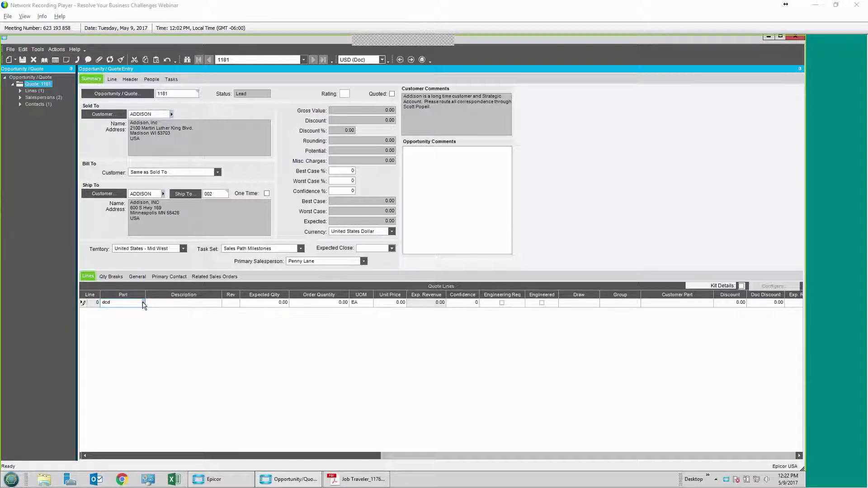
left_click(143, 304)
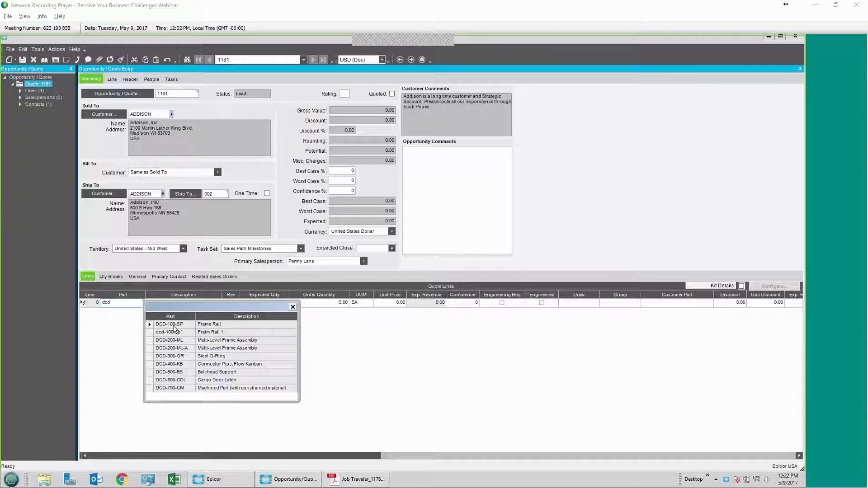
double_click(173, 332)
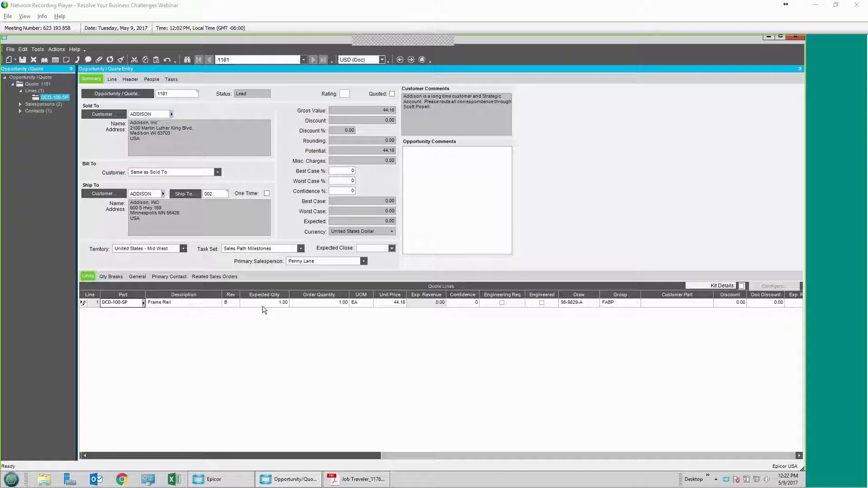
Step: Set line 1's expected quantity to 100 and review the part's quantity price breaks
left_click(265, 303)
type("10")
key("Tab")
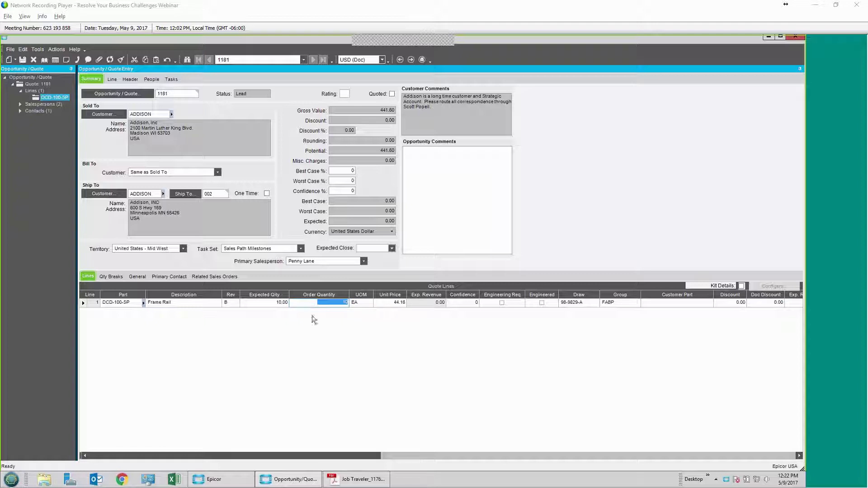
left_click(262, 305)
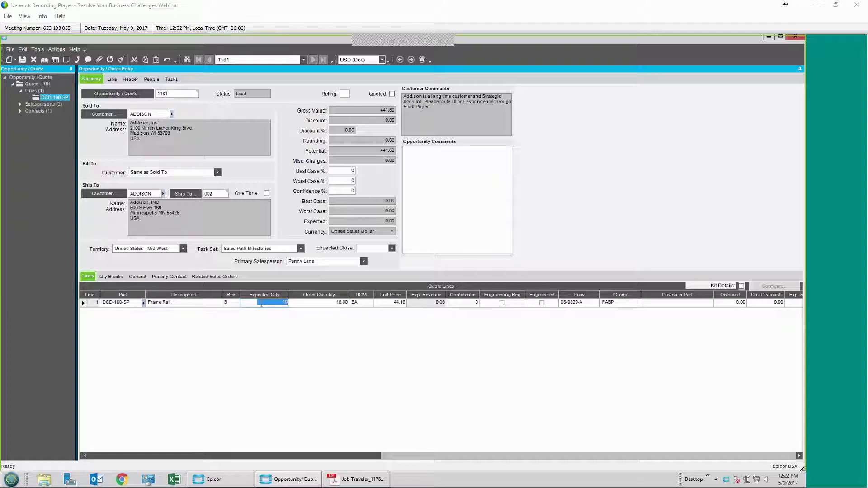
type("100")
key("Tab")
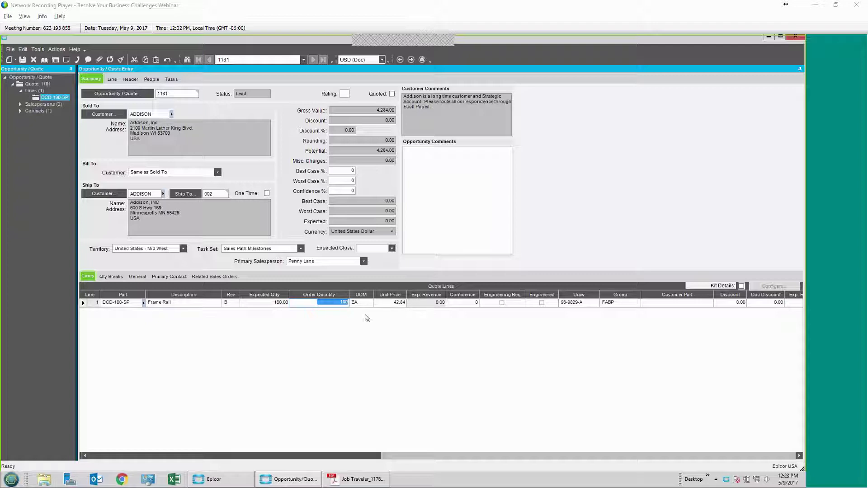
left_click(114, 279)
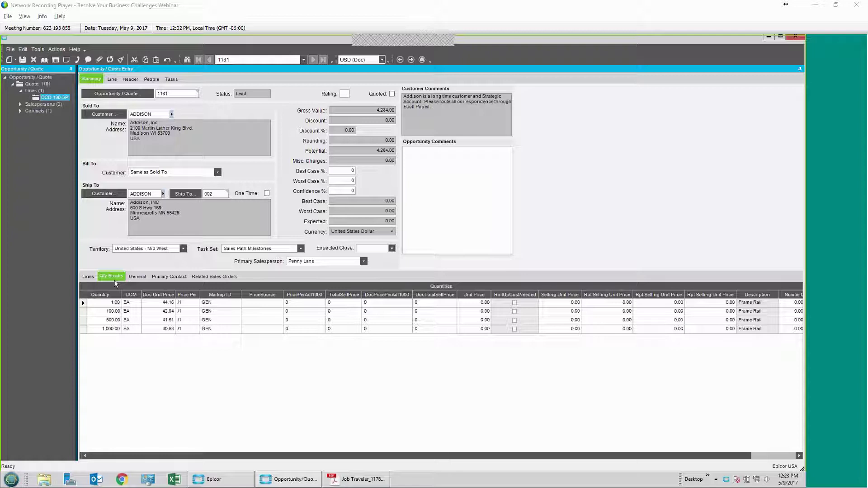
Step: Change the Frame Rail line's expected quantity to 10 and add a blank second line
left_click(89, 279)
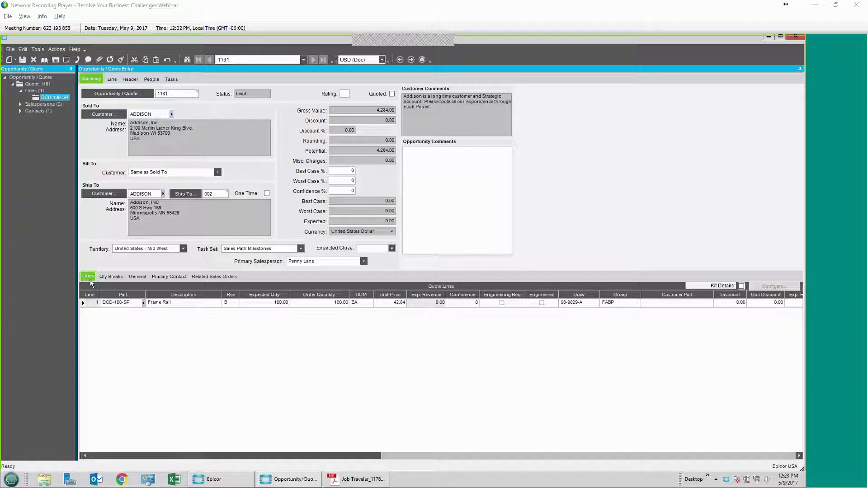
left_click(272, 304)
type("10")
key("Tab")
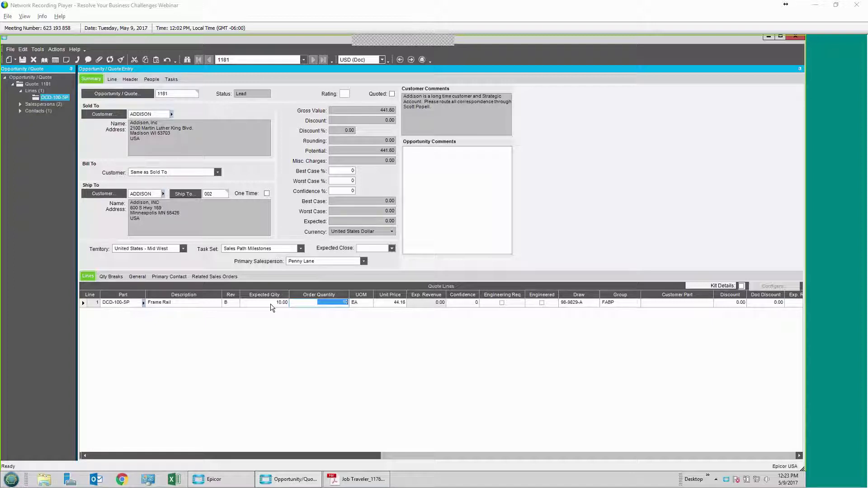
key("ctrl+n")
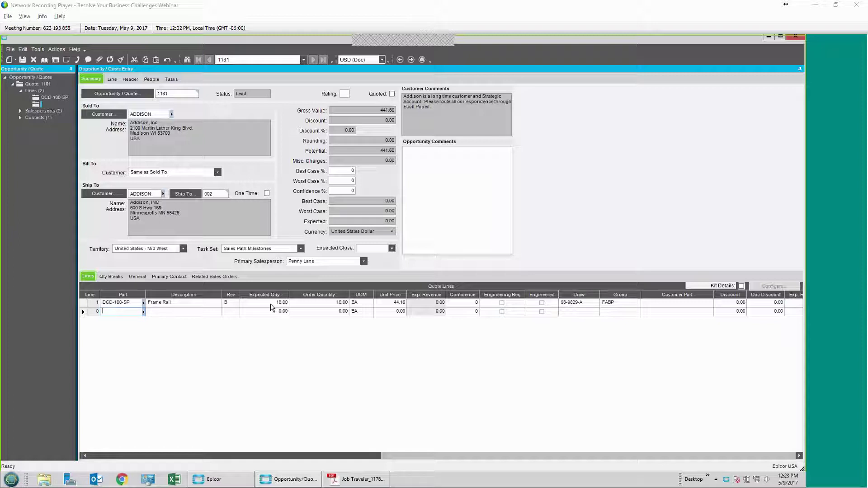
Step: Add quote line 2 for part CRAWFORD, description 'crawford part', expected quantity 10
type("CRAWFORD")
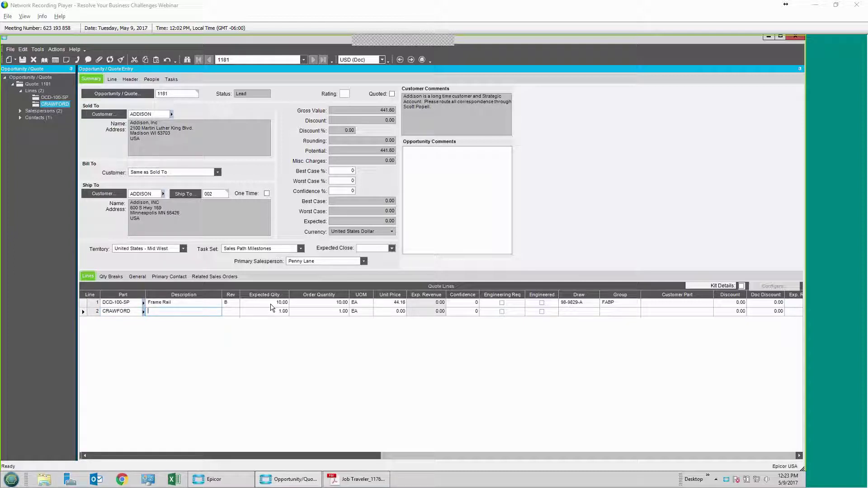
type("crawford part")
key("Tab")
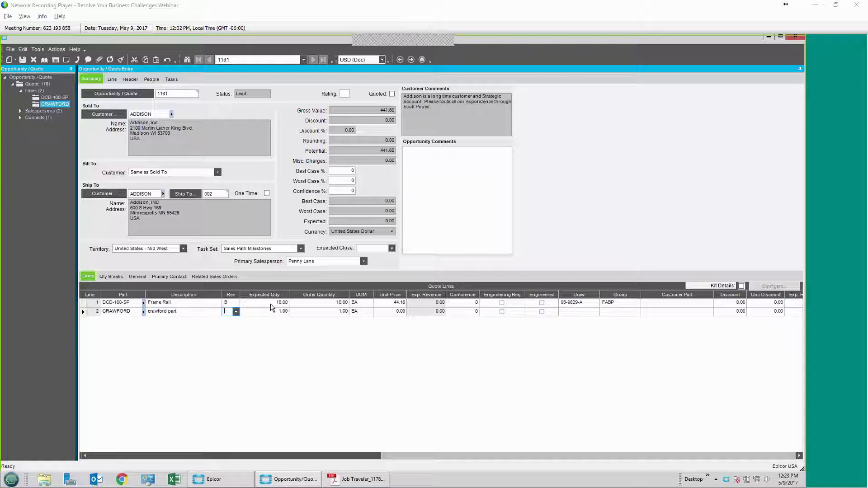
key("Tab")
type("10")
key("Tab")
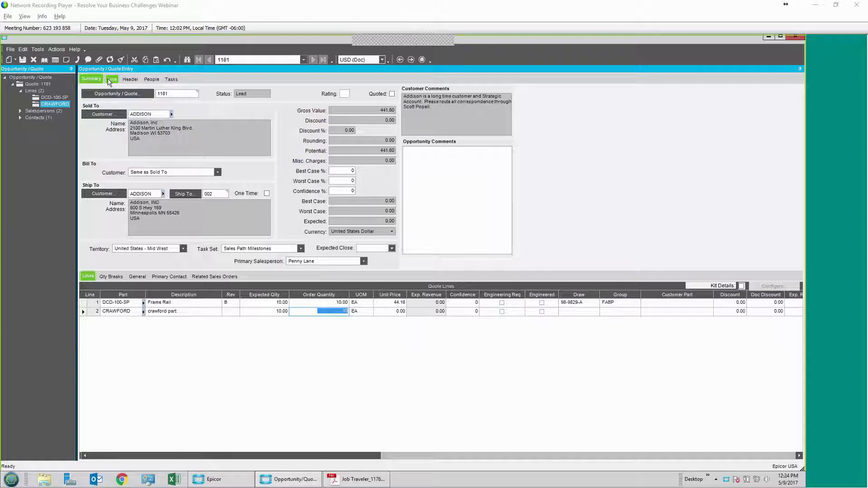
left_click(111, 79)
Step: Launch Get Details on ASM 0 CRAWFORD from the line's Mfg Details tree
left_click(111, 90)
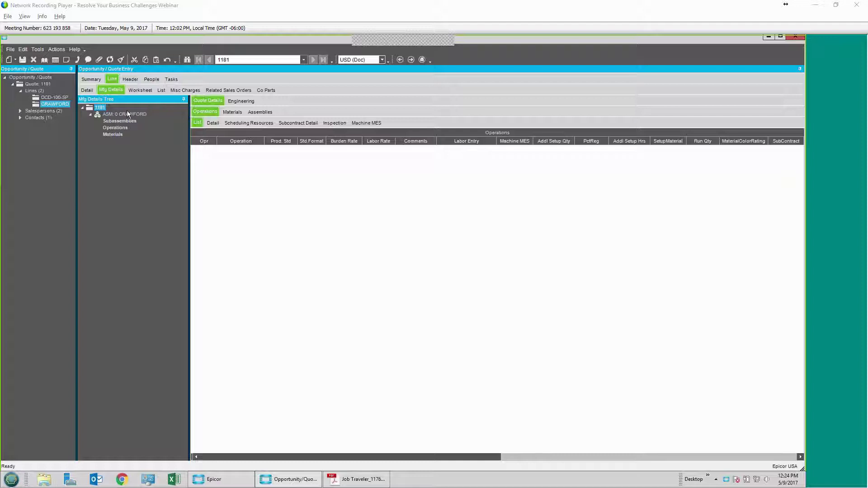
right_click(126, 116)
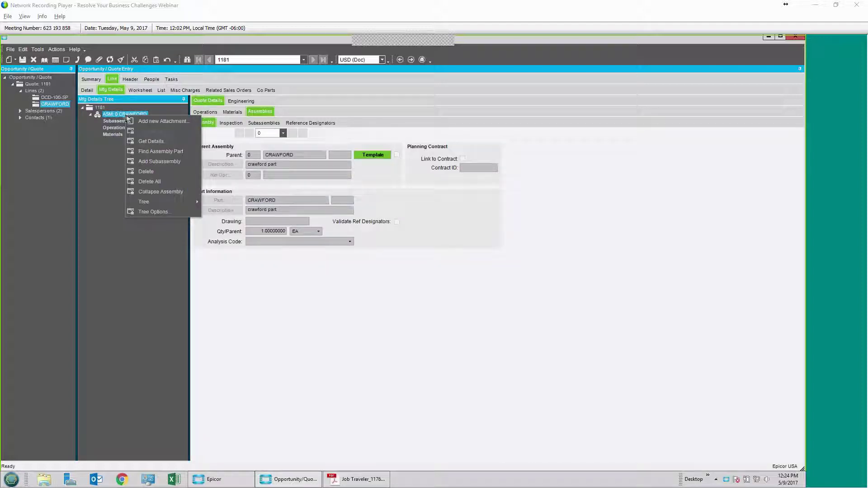
left_click(153, 144)
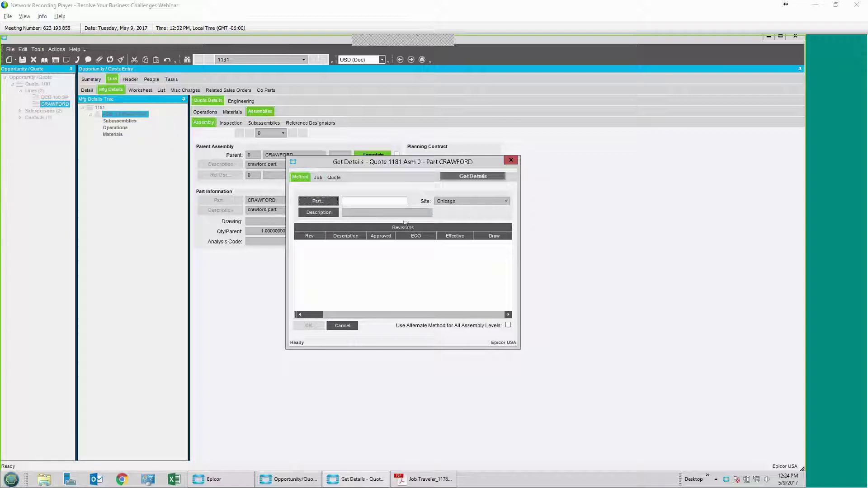
Step: Get details from source part DCD-100-SP, revision B, into the CRAWFORD assembly
left_click(392, 200)
type("DCD")
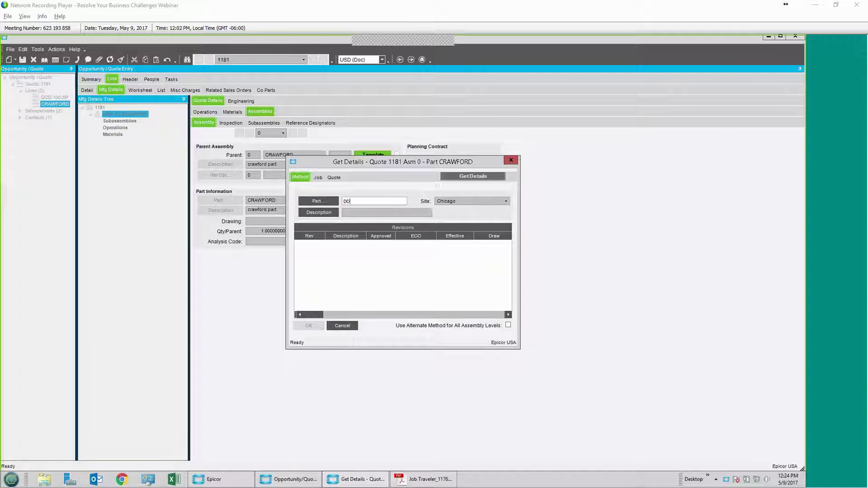
type("-100-SP")
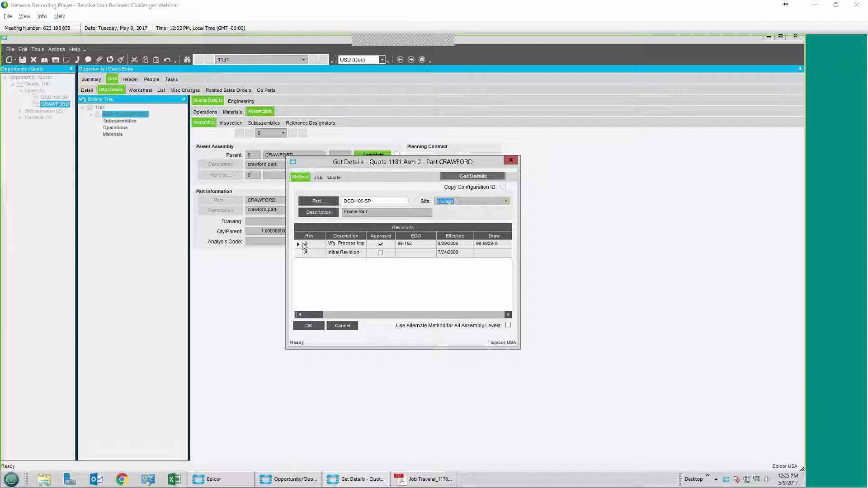
left_click(299, 246)
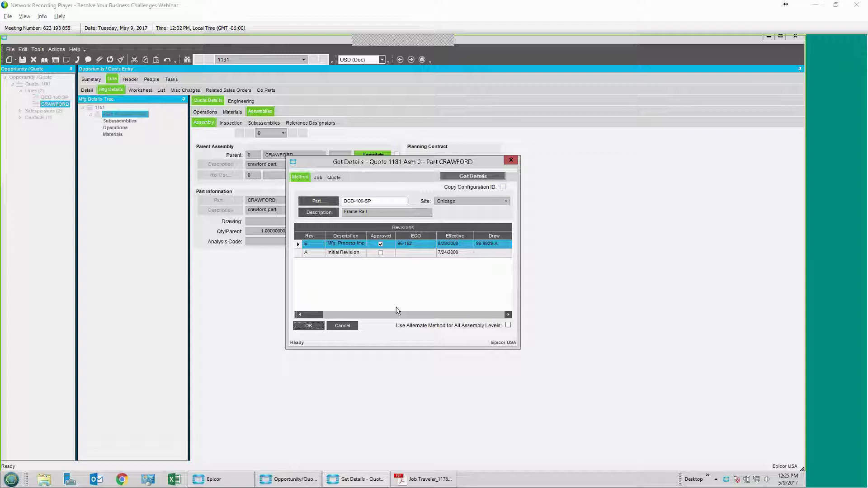
key("Return")
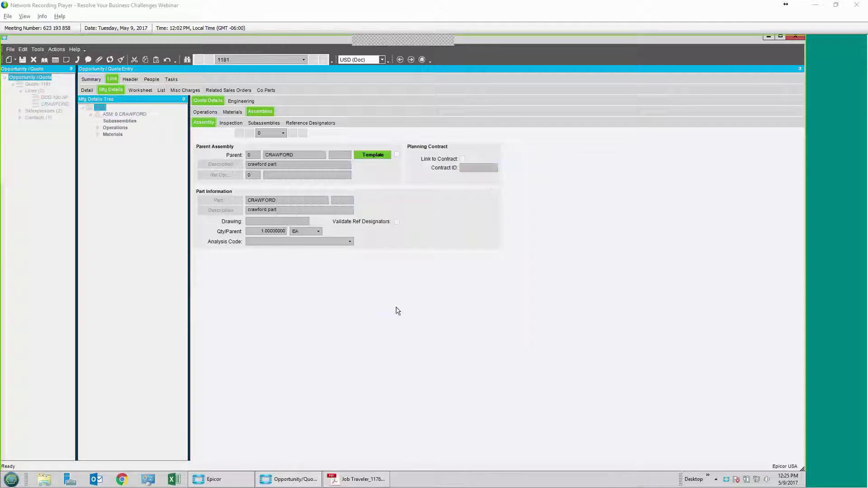
Step: Review the assembly's operations and the SS-126 material's details
left_click(98, 129)
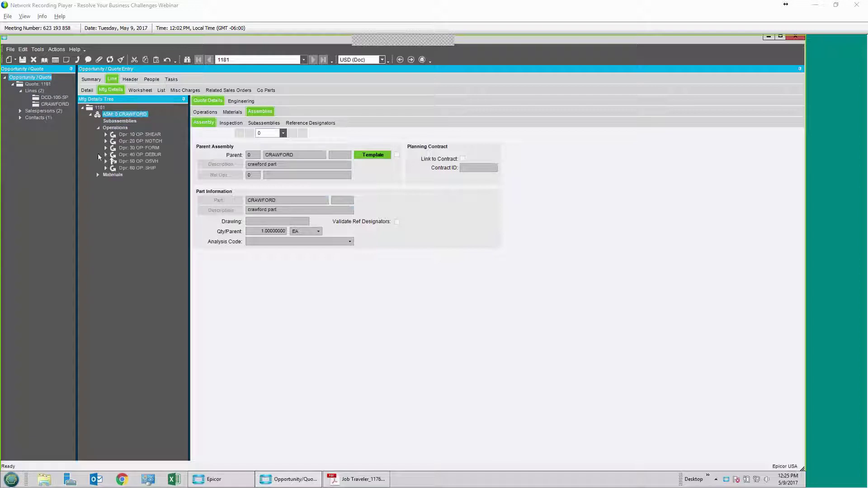
left_click(98, 174)
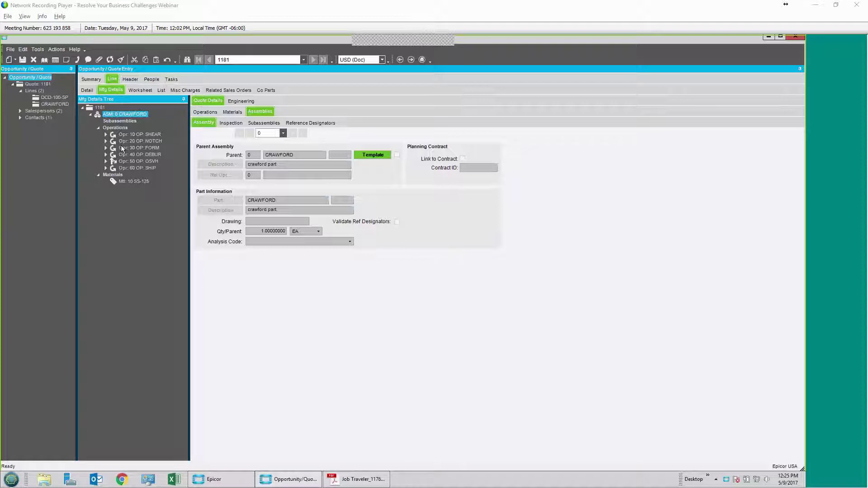
right_click(135, 183)
left_click(150, 213)
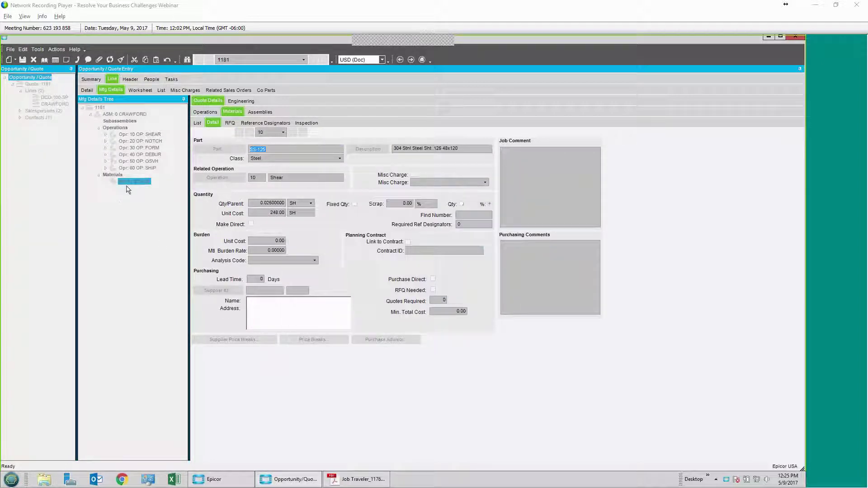
Step: Delete the SS-126 material from the CRAWFORD assembly, confirming the deletion
right_click(128, 180)
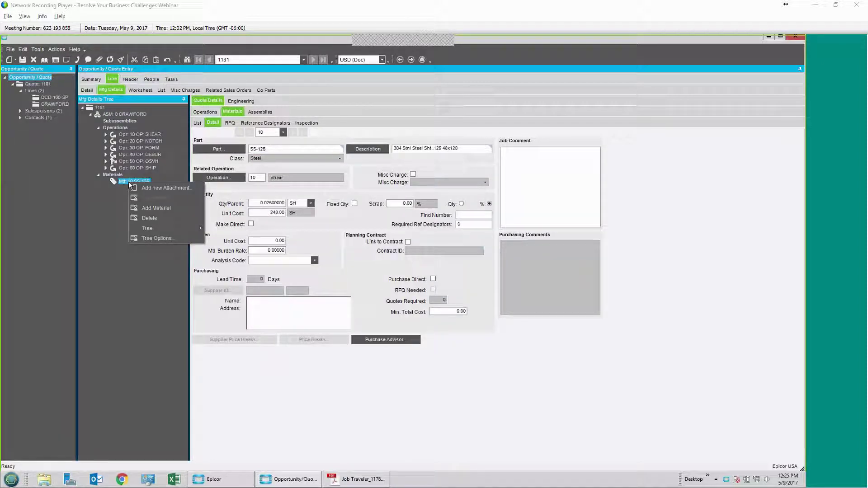
left_click(141, 217)
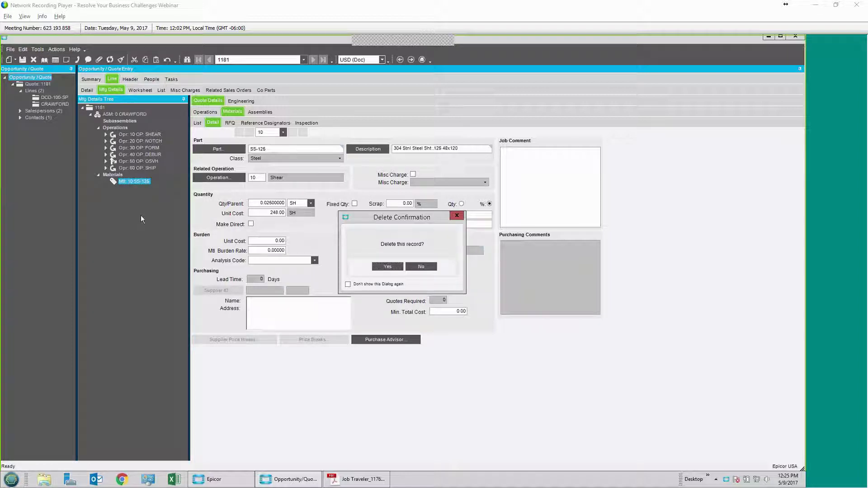
left_click(382, 265)
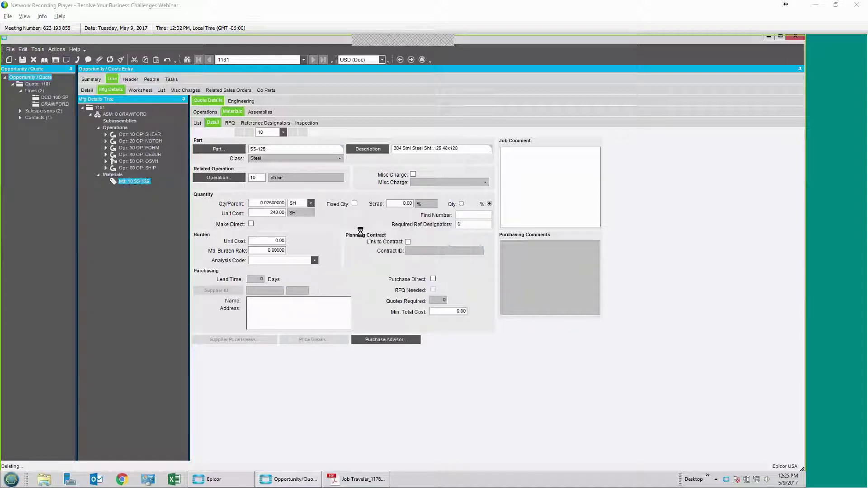
left_click(241, 103)
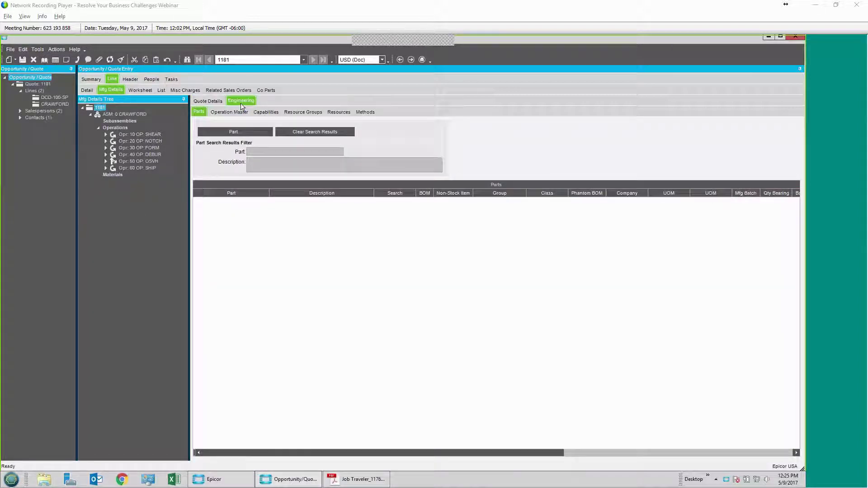
Step: Load all parts, filter by 'ss', and drag SS-036 onto the assembly's materials
left_click(212, 131)
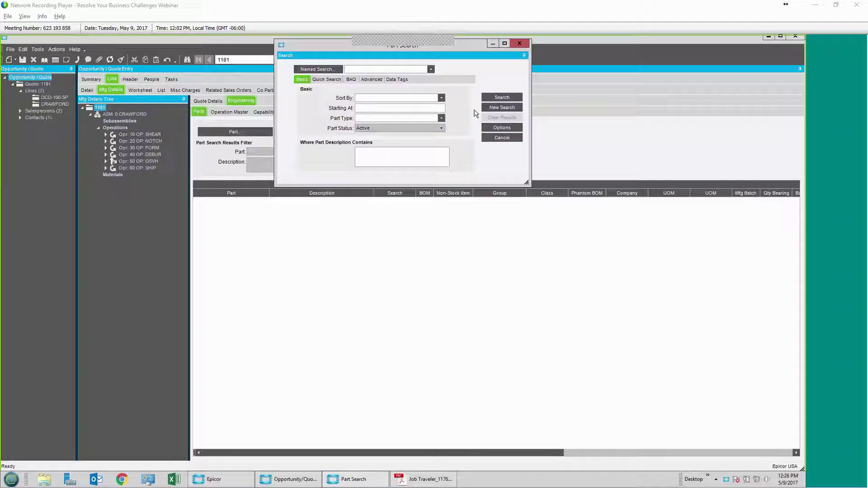
left_click(502, 97)
left_click(348, 256)
left_click(299, 255)
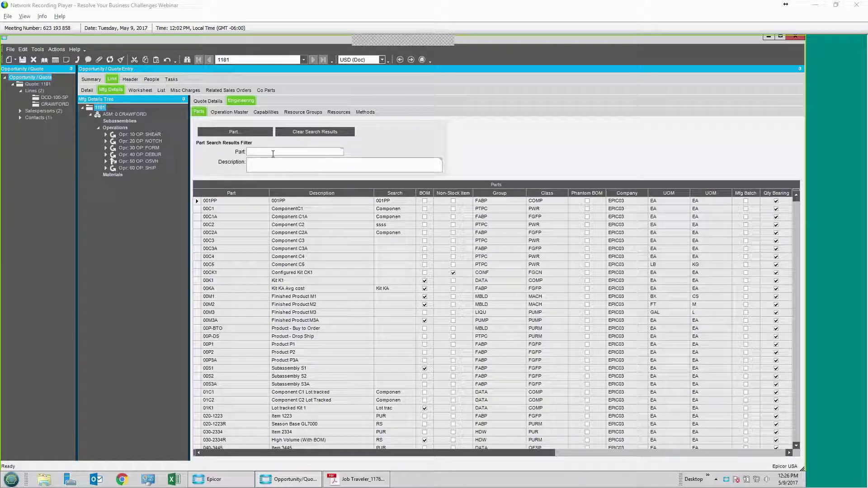
type("ss")
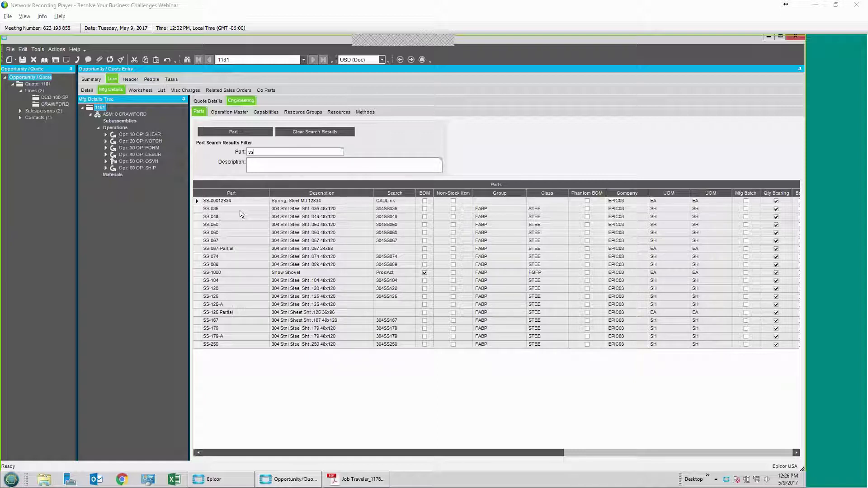
left_click_drag(221, 211, 118, 178)
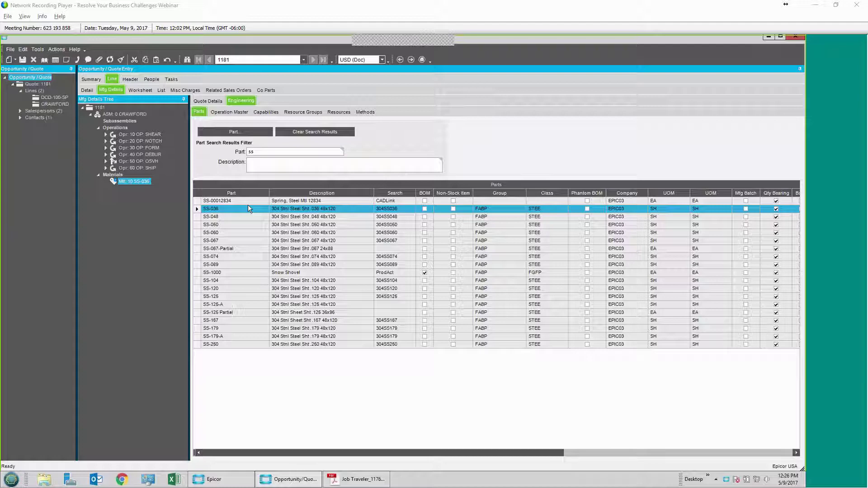
left_click(222, 102)
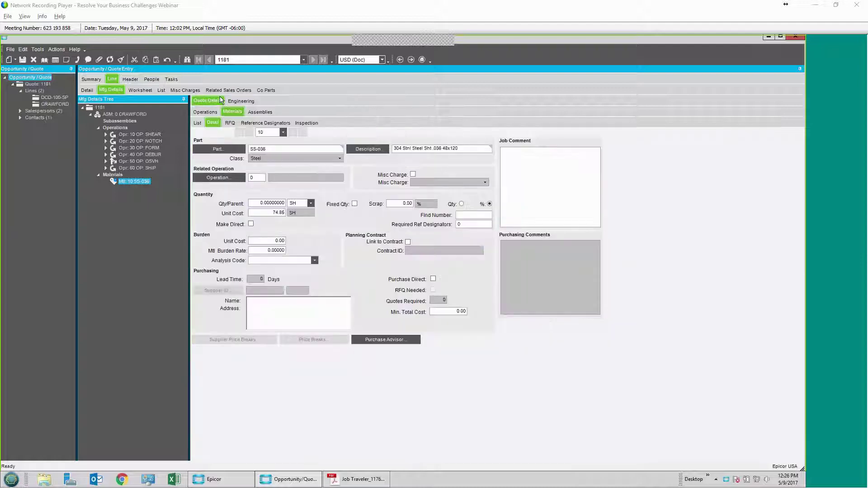
Step: Set SS-036 quantity per parent to 0.5, save, and view the line's cost worksheet
left_click(255, 205)
type("5")
key("Tab")
key("ctrl+s")
left_click(141, 90)
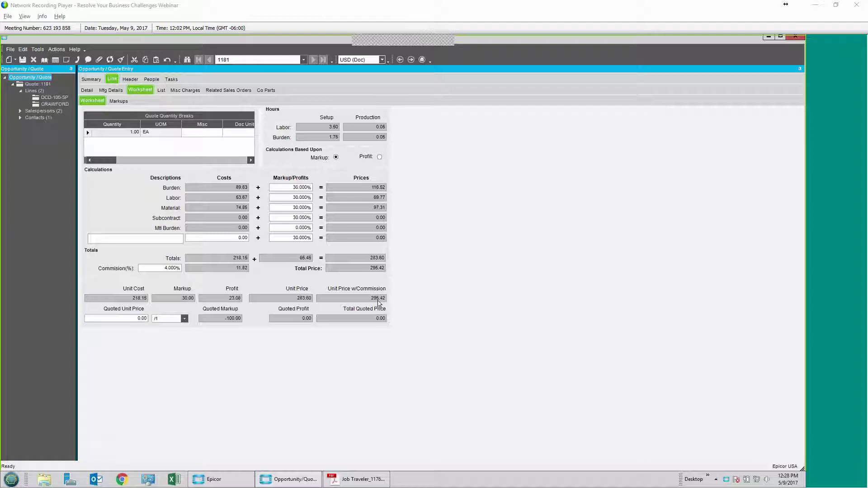
Step: Enter a quoted unit price of 295 on the CRAWFORD line and save the quote
left_click(144, 319)
double_click(143, 319)
type("295.")
key("Tab")
key("ctrl+s")
left_click(86, 79)
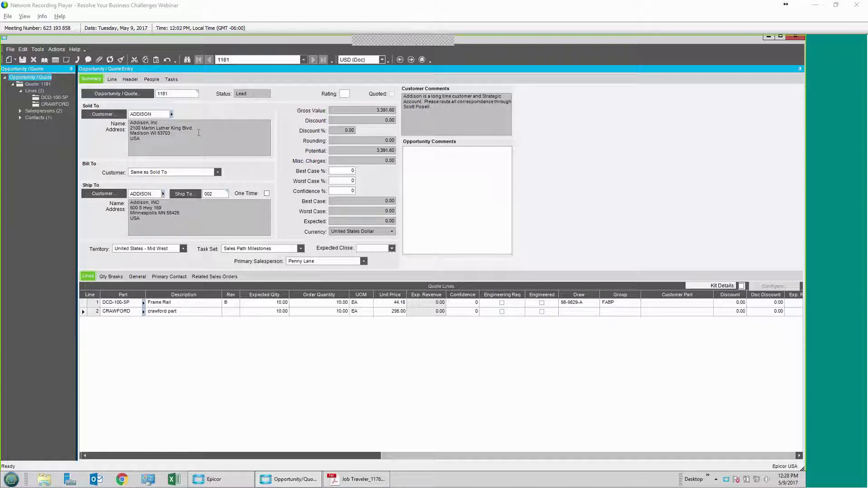
Step: Show quote 1181's Sales Path Milestones tasks, starting with Contact the Prospect
left_click(171, 79)
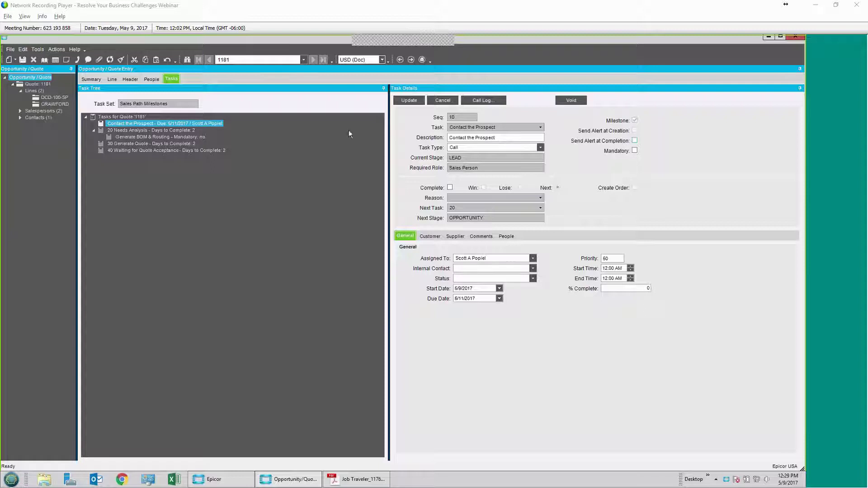
Step: Go back to quote 1181's summary showing both lines and 3,391.60 gross value
left_click(91, 79)
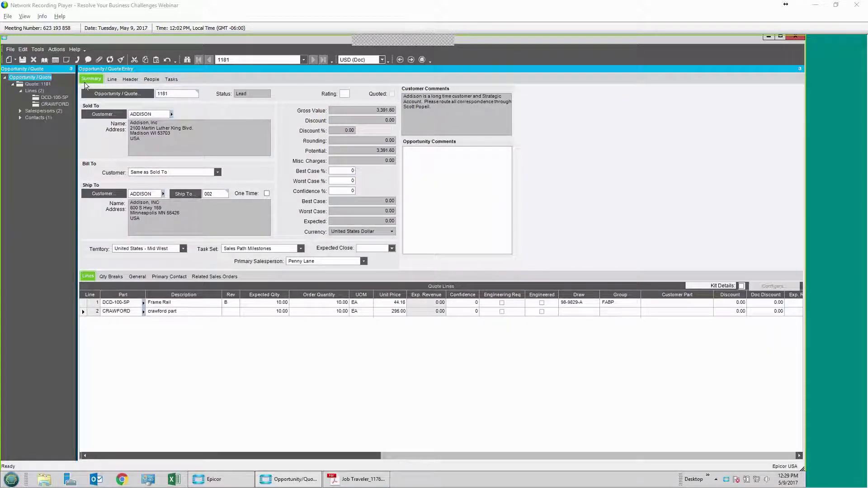
Step: Mark the CRAWFORD quote line as Engineered in its line details
left_click(115, 81)
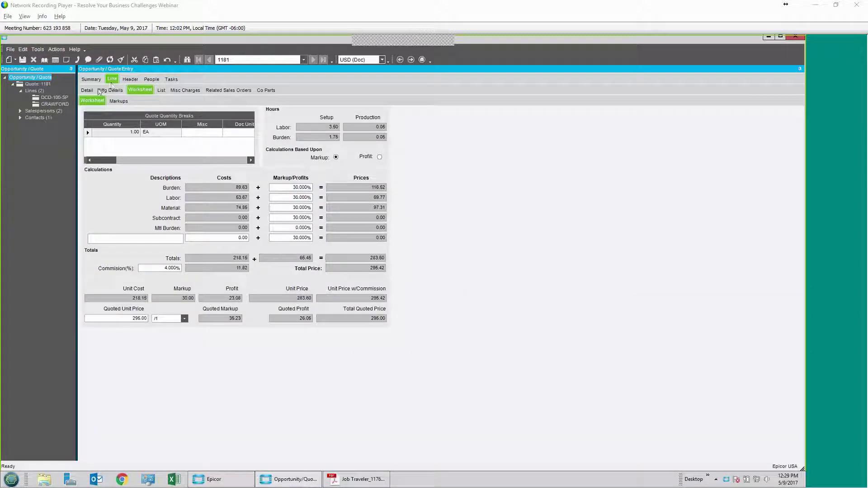
left_click(87, 90)
left_click(337, 103)
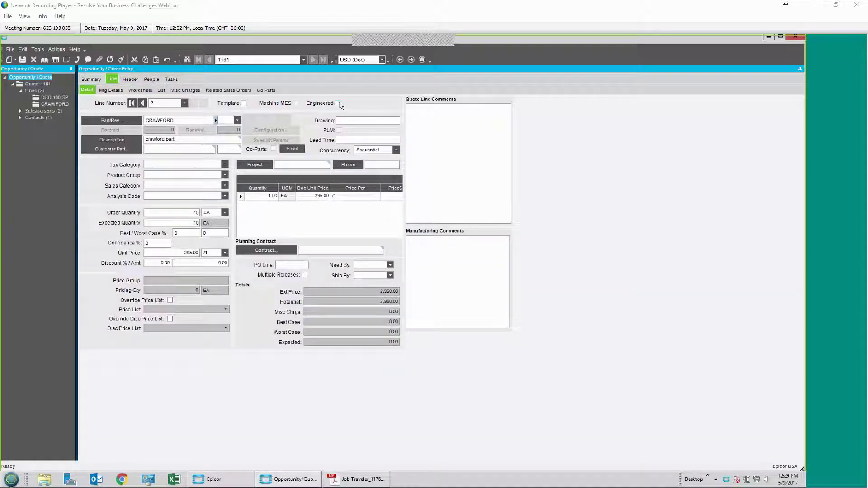
Step: Flag quote 1181 as Quoted on the summary
left_click(90, 79)
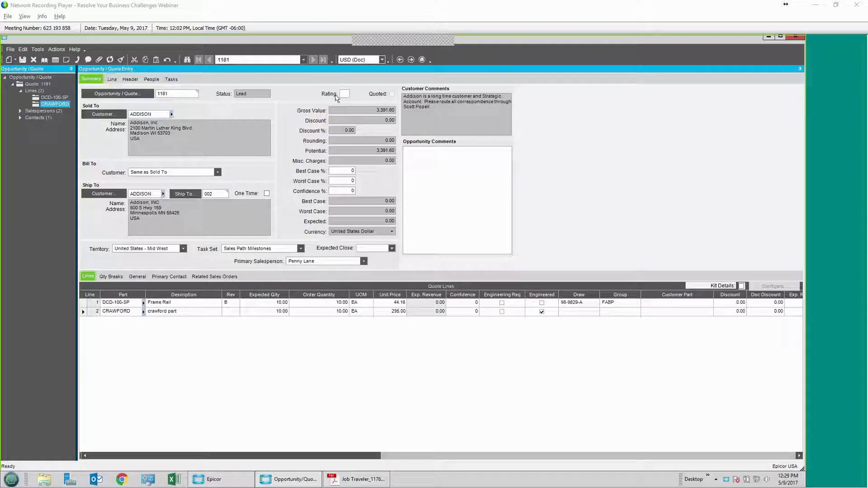
left_click(393, 93)
left_click(56, 49)
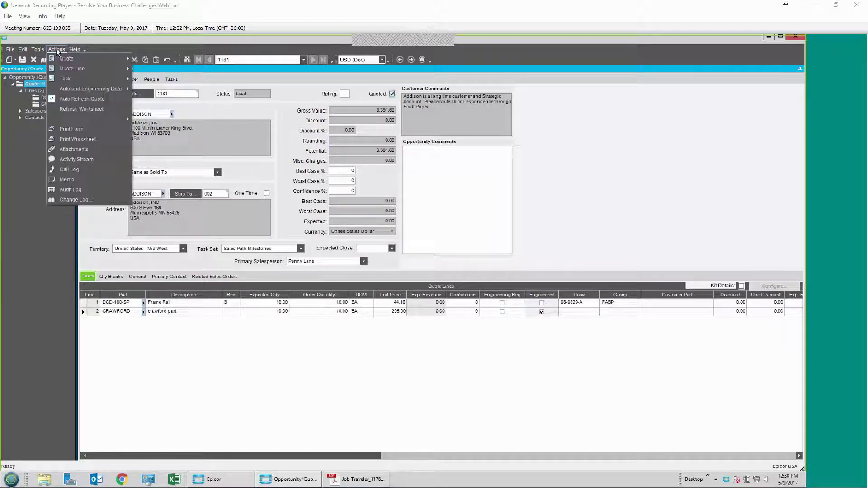
Step: Preview quote 1181's quote form as a PDF from Print Form
left_click(68, 130)
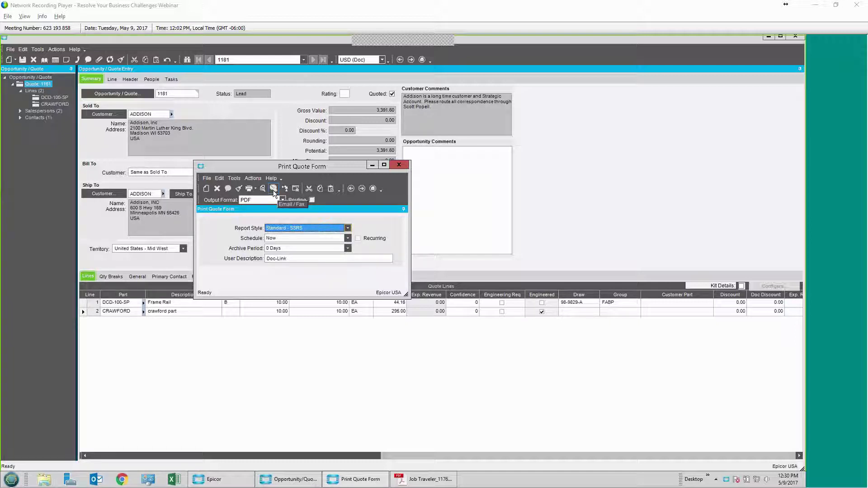
left_click(263, 189)
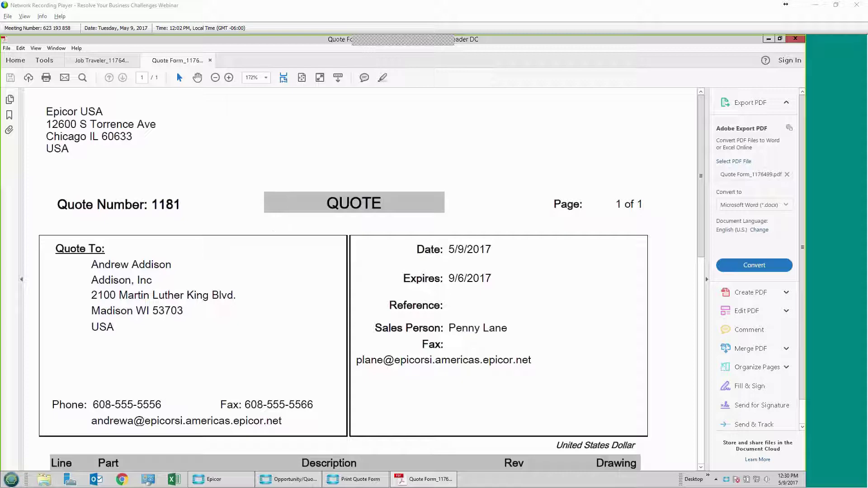
Step: Scroll through the quote form's line prices and footer, then close the quote form PDF
scroll(159, 213, "down", 5)
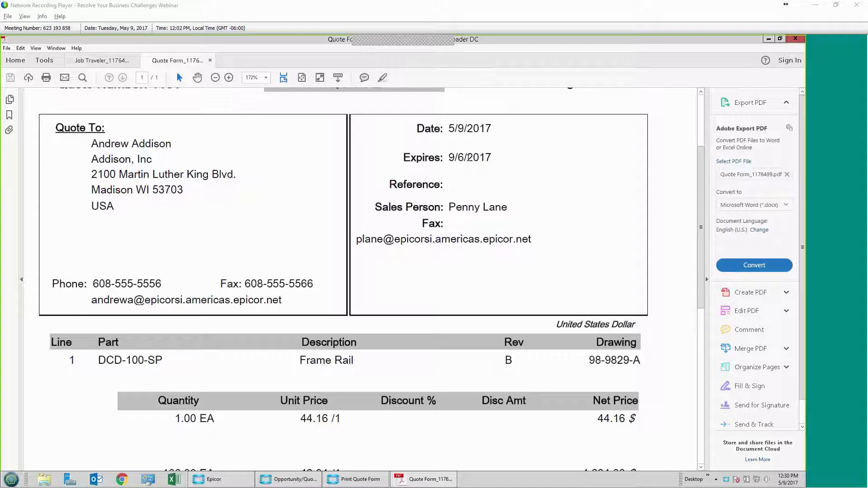
scroll(469, 159, "down", 8)
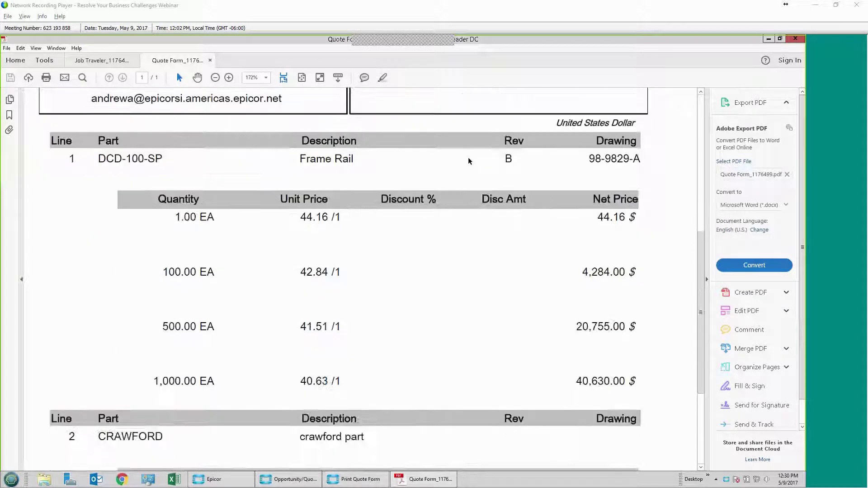
scroll(469, 161, "down", 1)
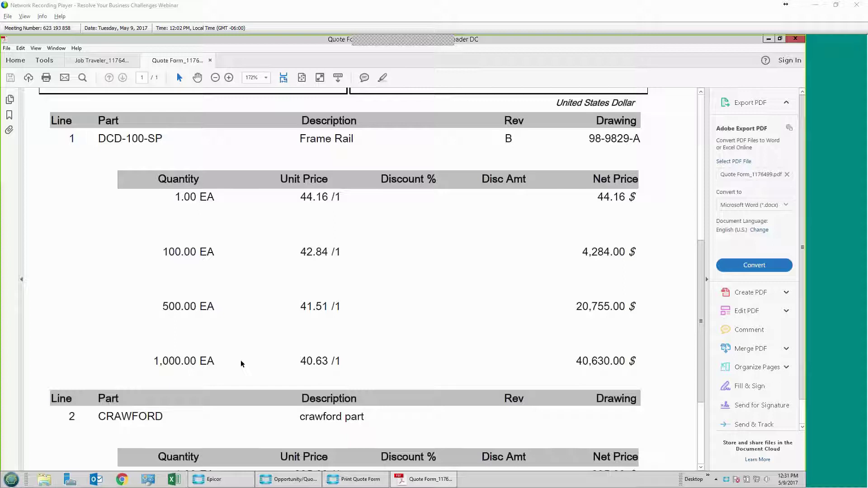
scroll(241, 364, "down", 7)
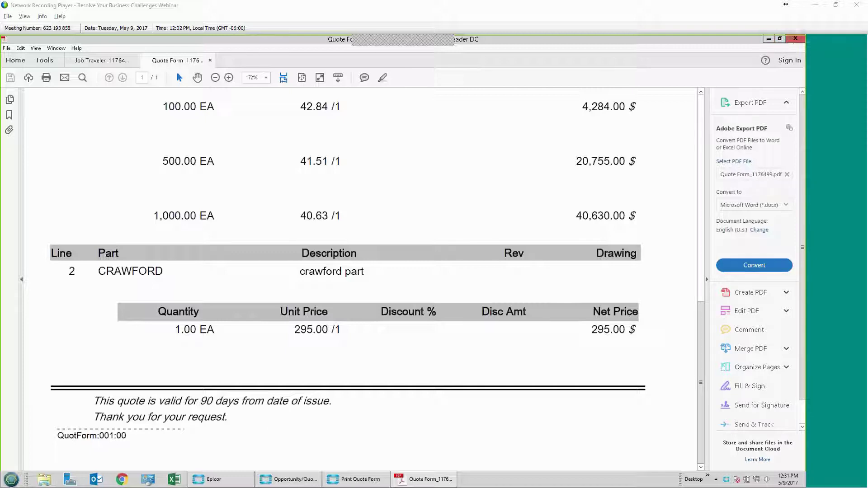
left_click(210, 60)
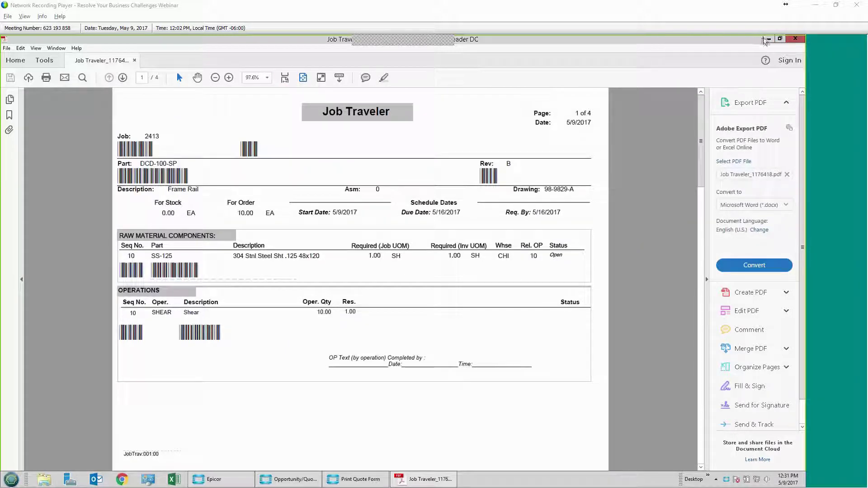
Step: Minimize the Job Traveler PDF to return to Epicor quote 1181
left_click(769, 39)
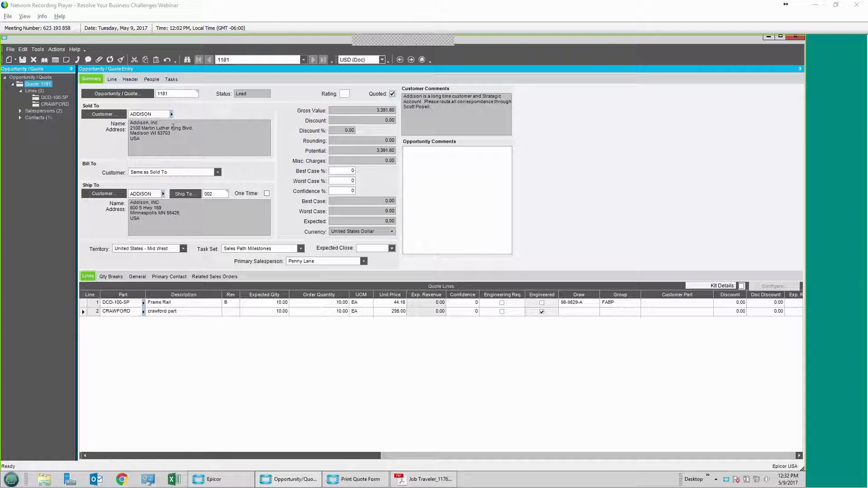
left_click(56, 49)
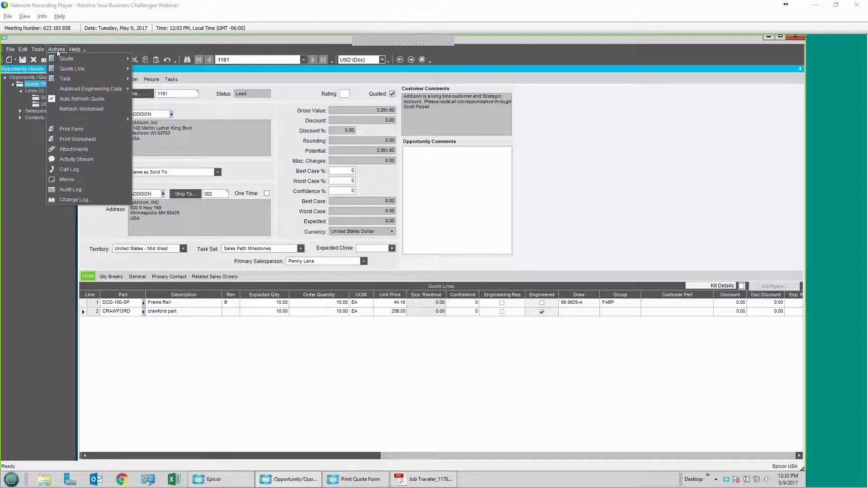
Step: Launch the Quote Order Wizard for quote 1181 from Actions > Quote > Create Sales Order
mouse_move(66, 59)
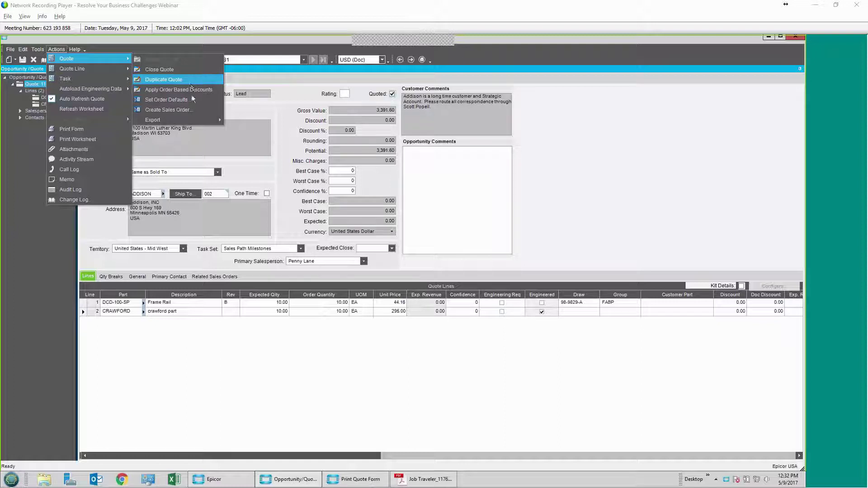
left_click(197, 113)
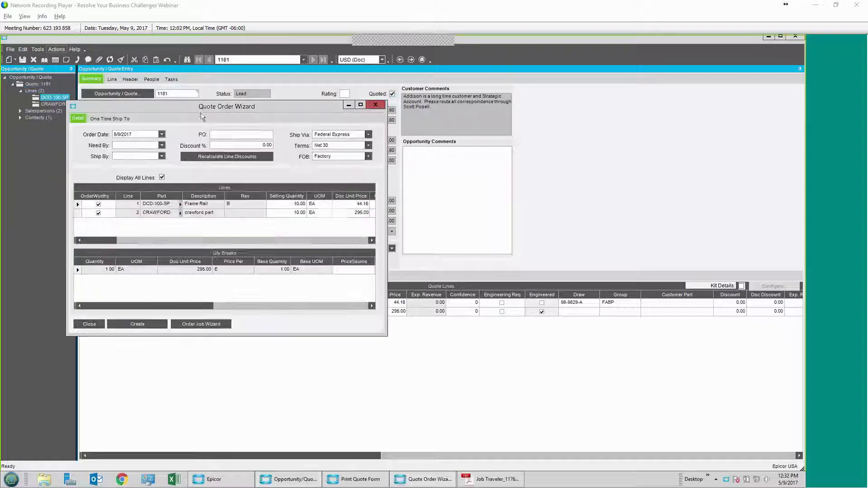
Step: Set need-by and ship-by dates to 5/17/2017 and apply them to all lines
left_click(162, 146)
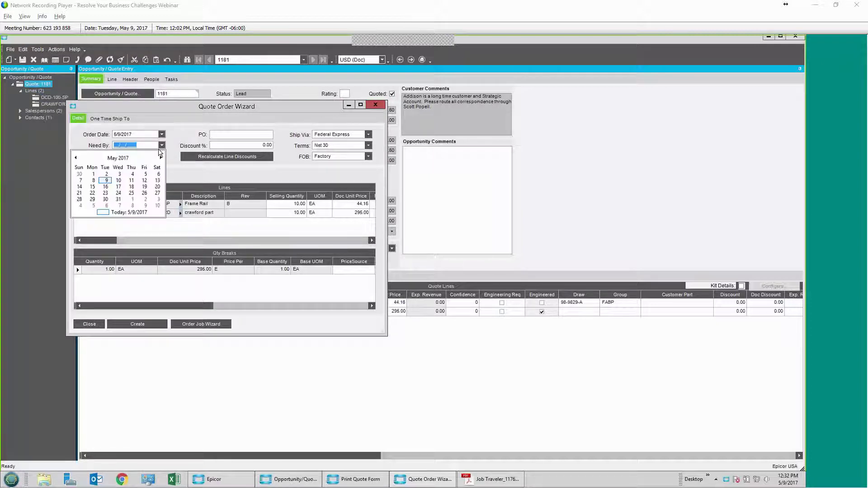
left_click(123, 187)
left_click(161, 158)
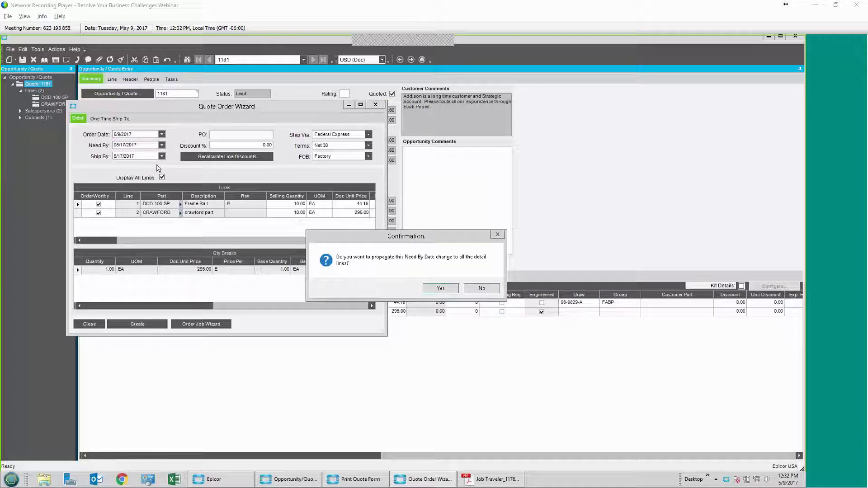
left_click(427, 287)
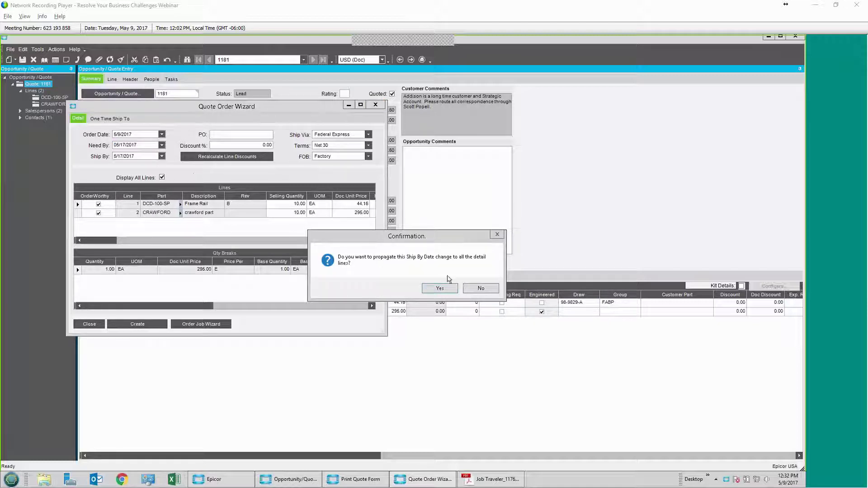
left_click(445, 288)
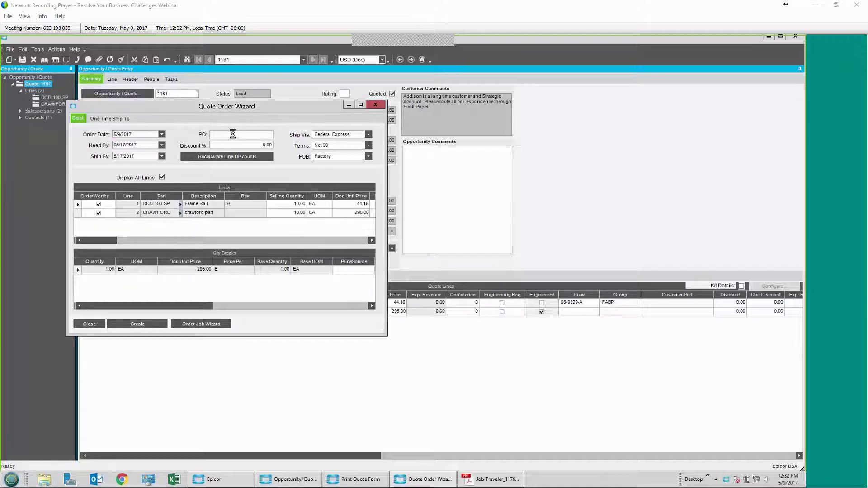
Step: Enter the customer's PO number and exclude the CRAWFORD line from the order
left_click(234, 134)
type("CKM591")
left_click(246, 145)
left_click(99, 214)
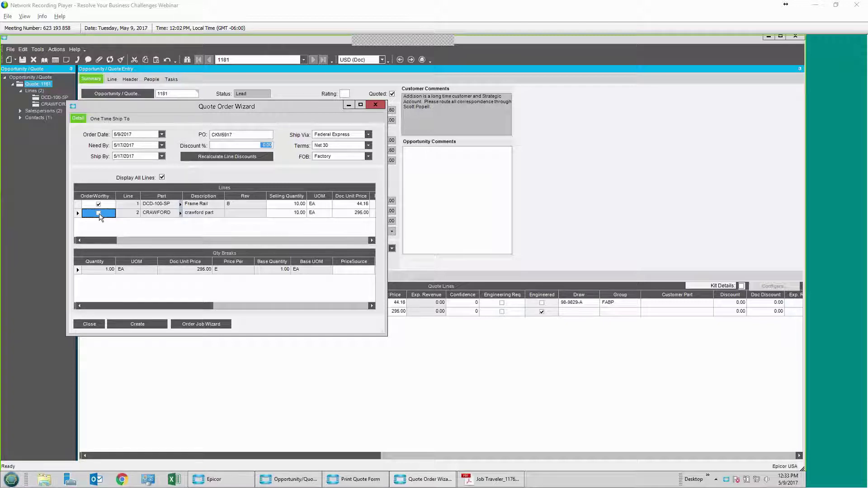
left_click(100, 216)
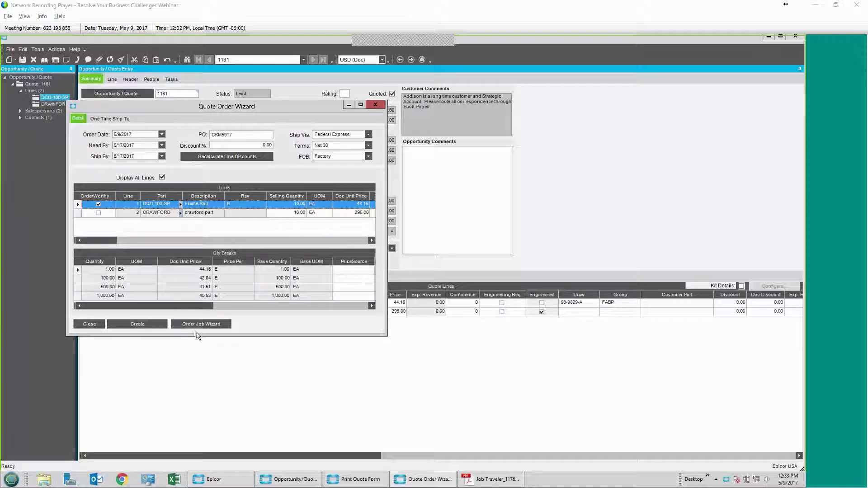
Step: Create sales order 5613, acknowledge it, and show the quote's related sales orders
left_click(147, 325)
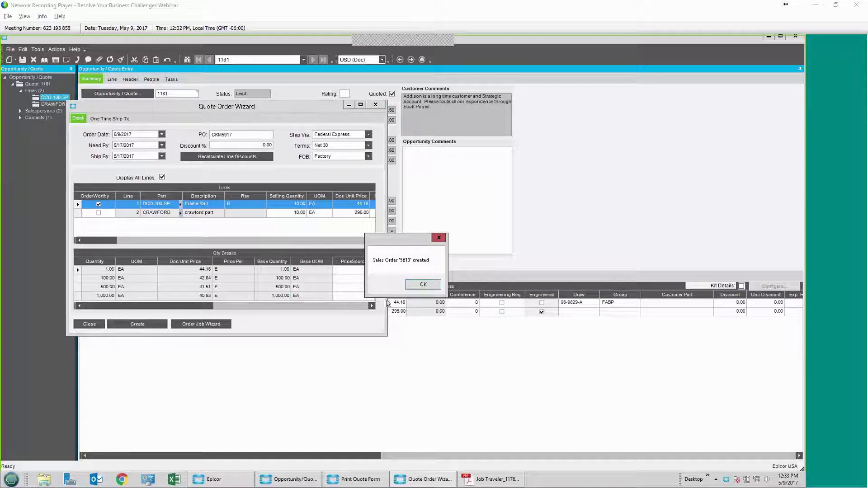
left_click(414, 286)
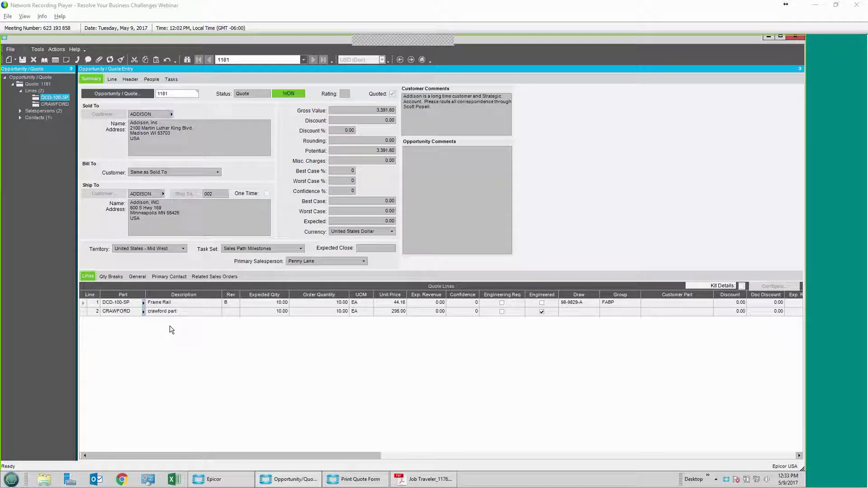
left_click(211, 277)
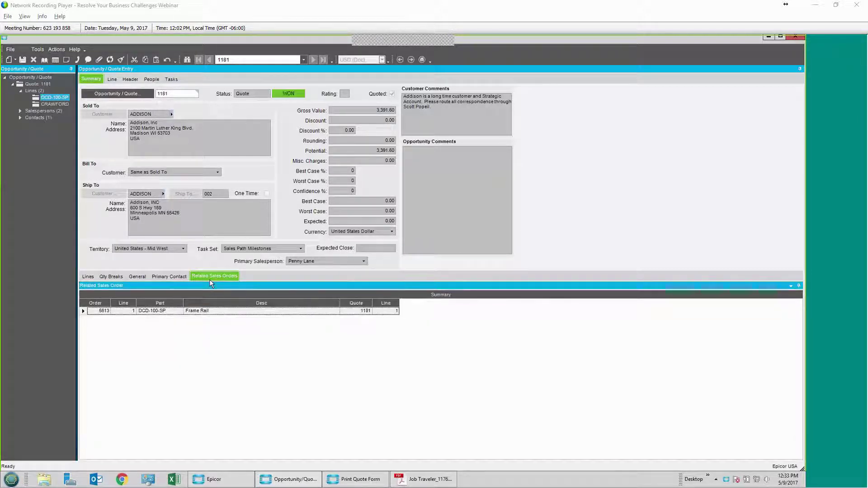
Step: Open order 5613 in Sales Order Entry via its Open With menu
right_click(98, 313)
mouse_move(152, 318)
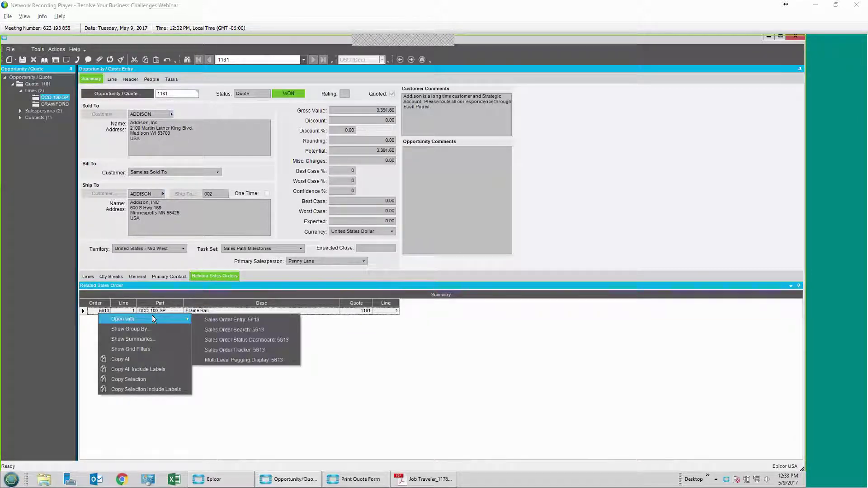
left_click(281, 318)
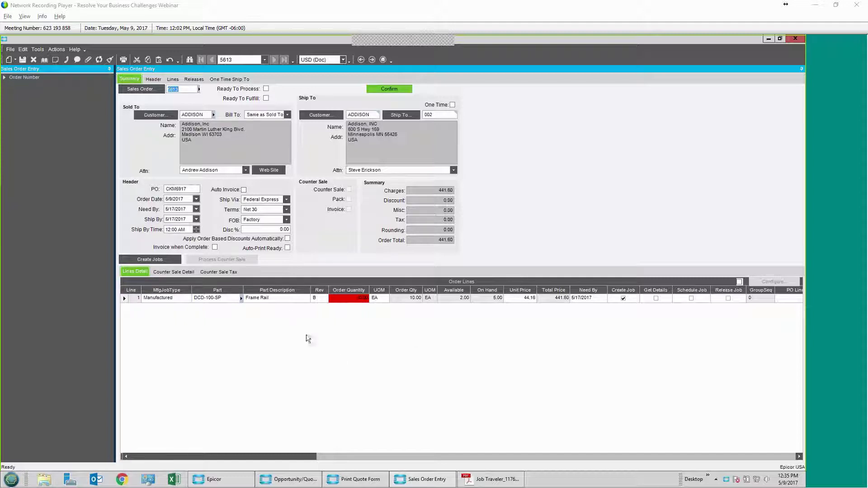
Step: Enter a 10 percent header discount on order 5613
left_click(277, 231)
type("10")
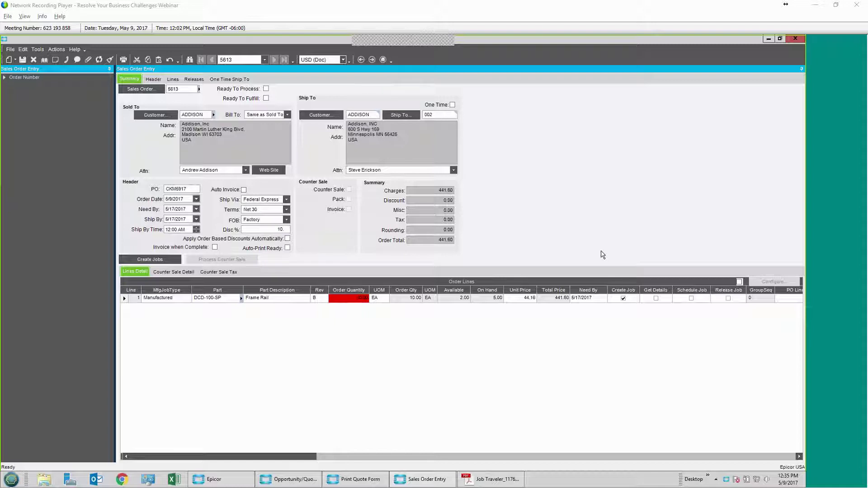
key("Tab")
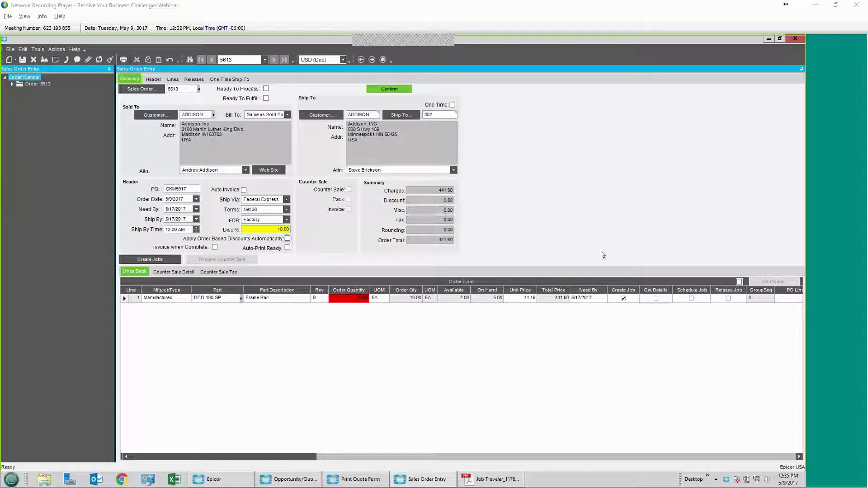
left_click(261, 229)
Step: Change the order discount to 40 percent and dismiss the large-discount warning
type("40.")
key("Tab")
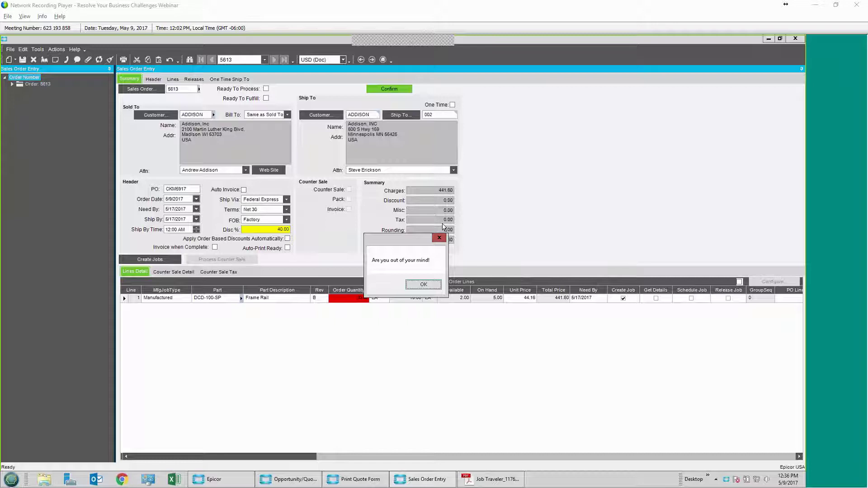
key("Return")
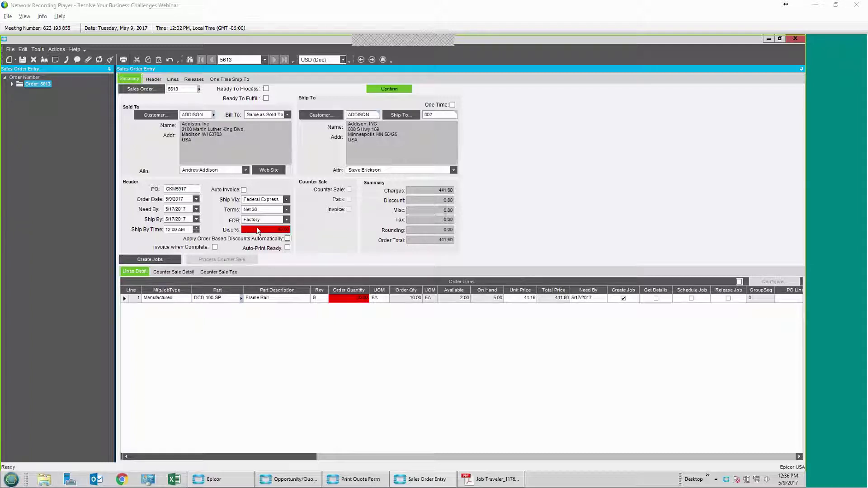
Step: Save the order with reason 'It's finally sunny', sending it for approval without applying discount to lines
key("ctrl+s")
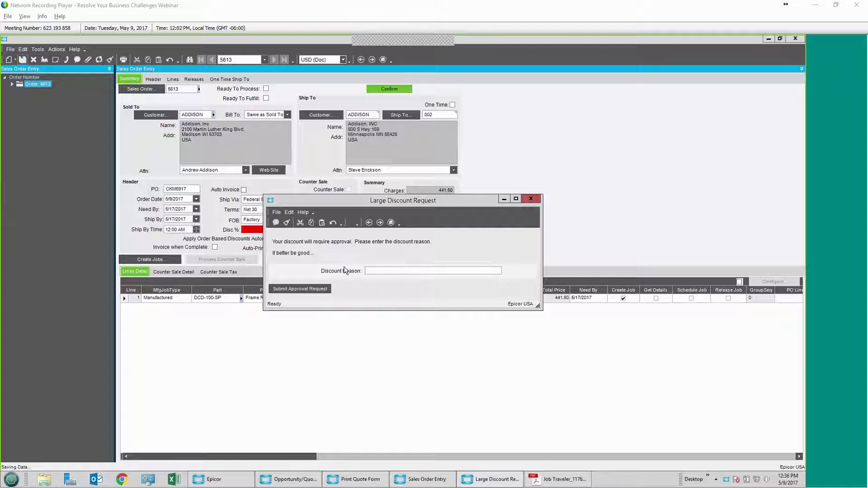
type("It's finally sunny")
left_click(280, 289)
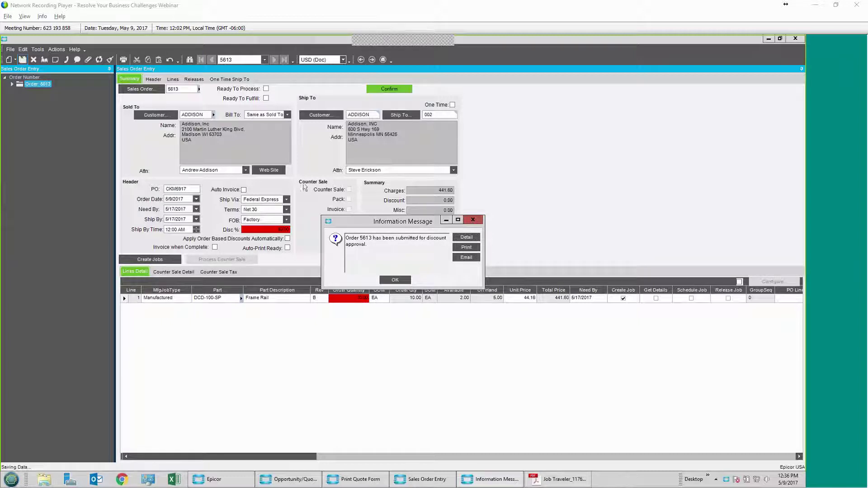
left_click(398, 280)
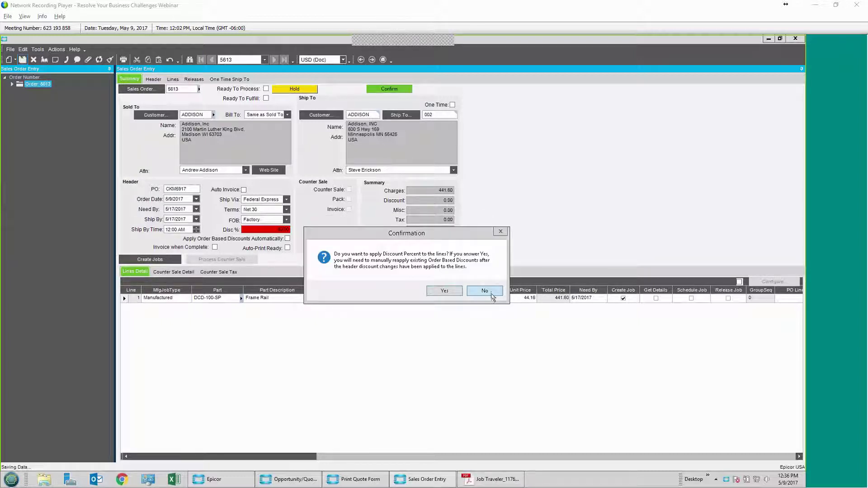
left_click(492, 293)
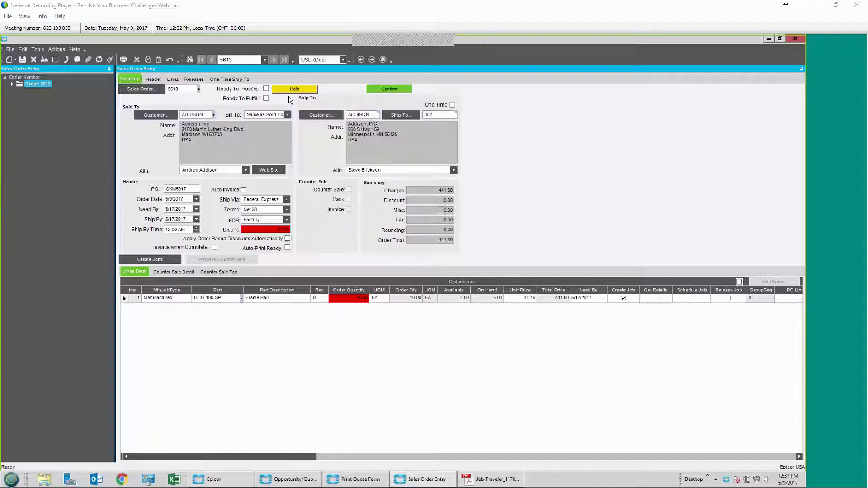
Step: Launch Outlook with the default profile and open the Order 5613 discount approval email
left_click(96, 480)
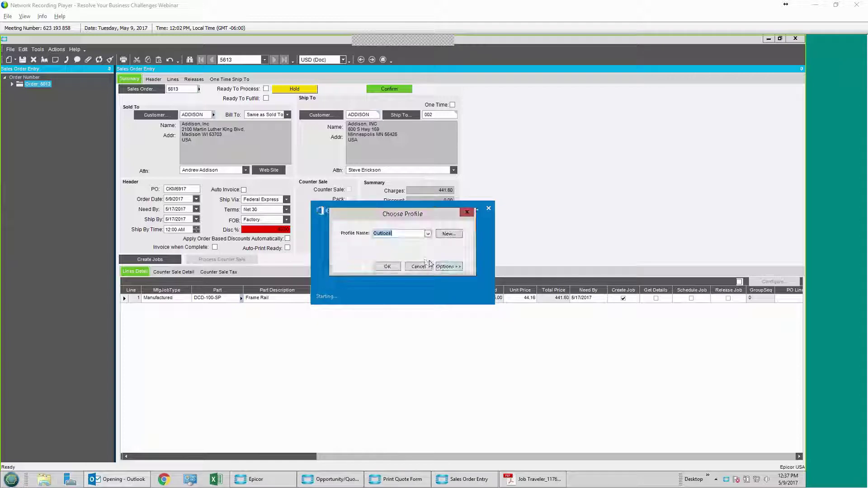
left_click(397, 266)
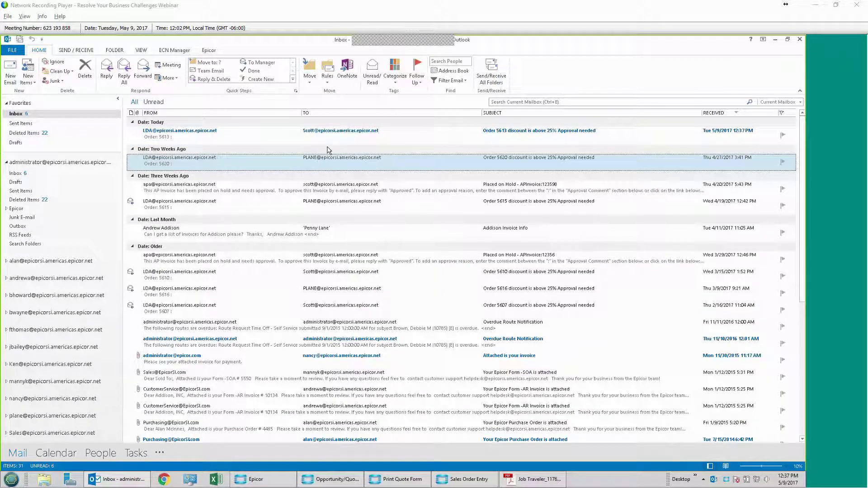
left_click(528, 136)
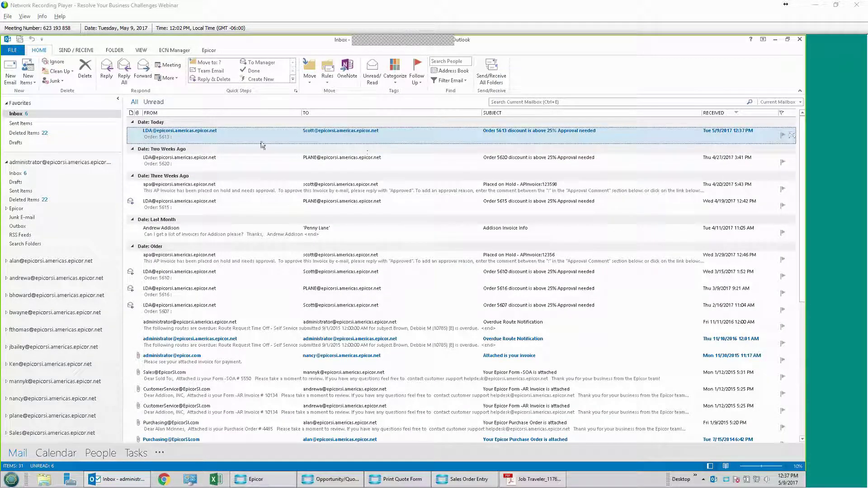
key("Return")
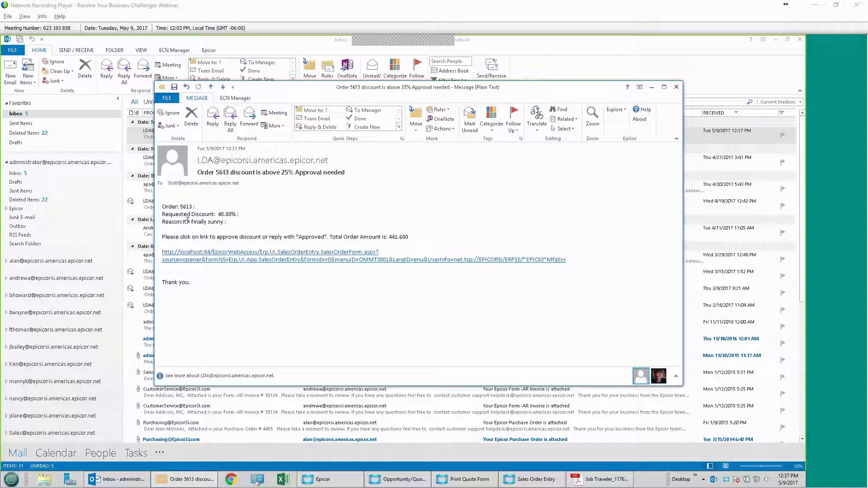
Step: Follow the email's approval link and log in with the account password
left_click(231, 264)
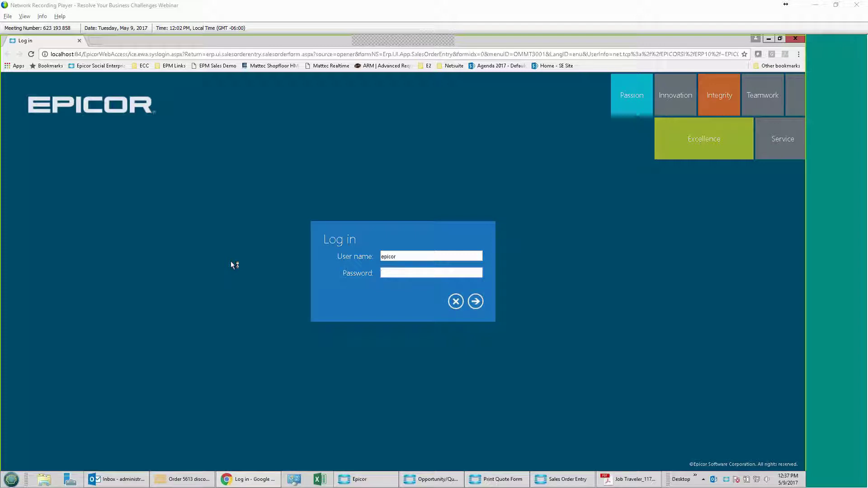
type("epicor")
key("Return")
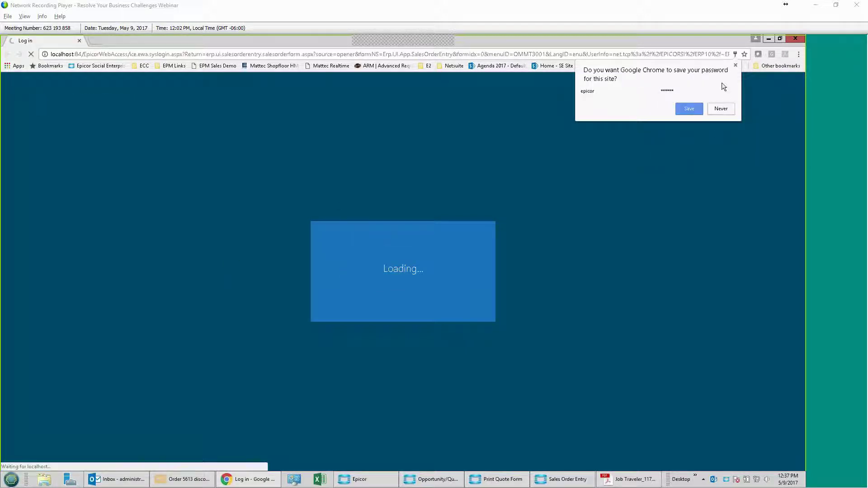
Step: Dismiss Chrome's save-password prompt while Sales Order Entry loads
left_click(735, 66)
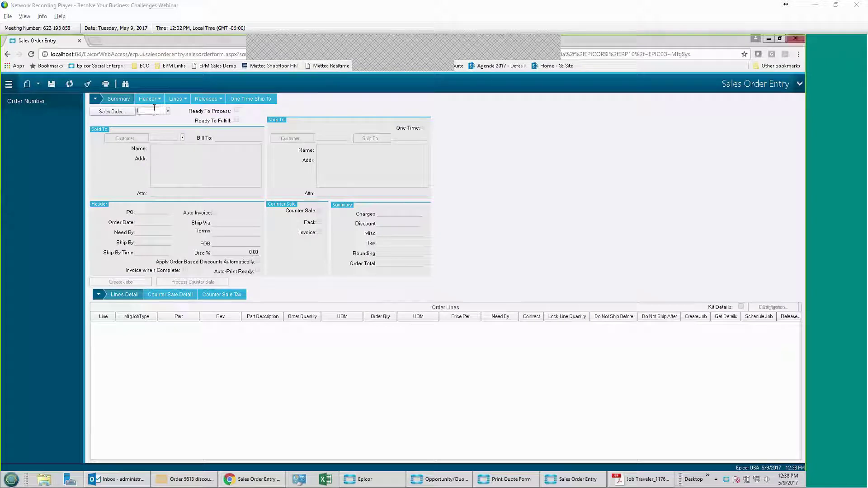
Step: Load order 5613 on the web, drop its Disc % from 40 to 15, untick Hold, and close it
type("561")
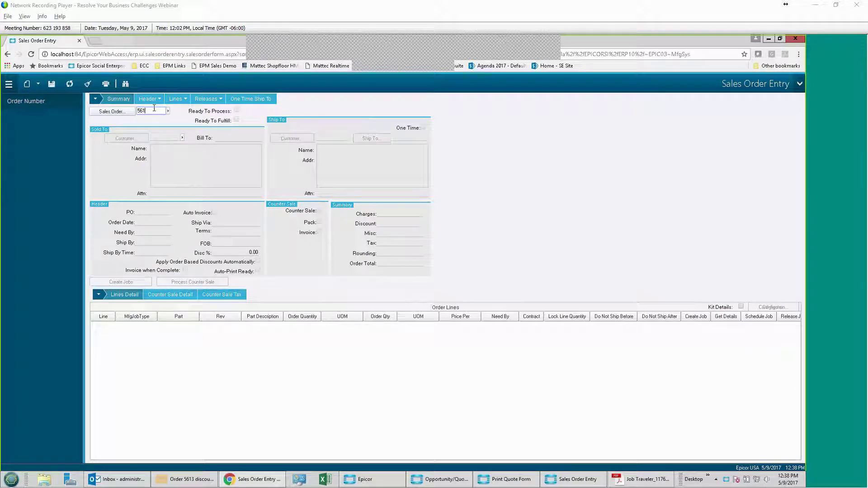
type("3")
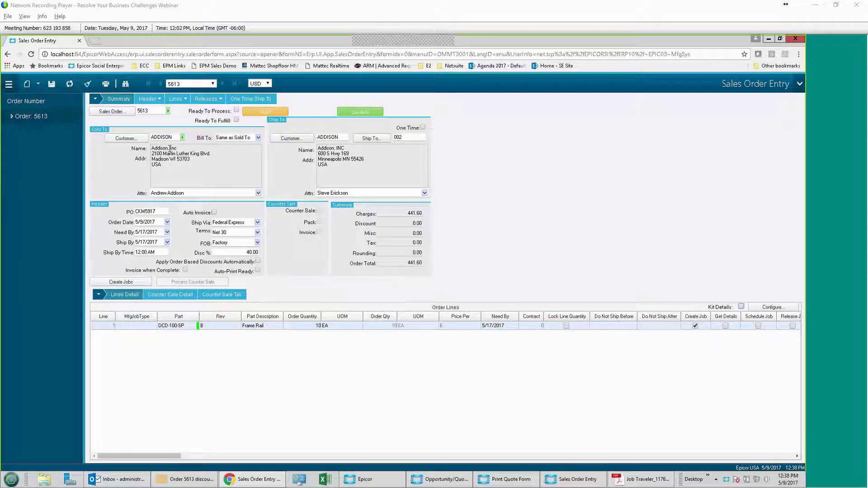
left_click(239, 253)
type("15")
key("Tab")
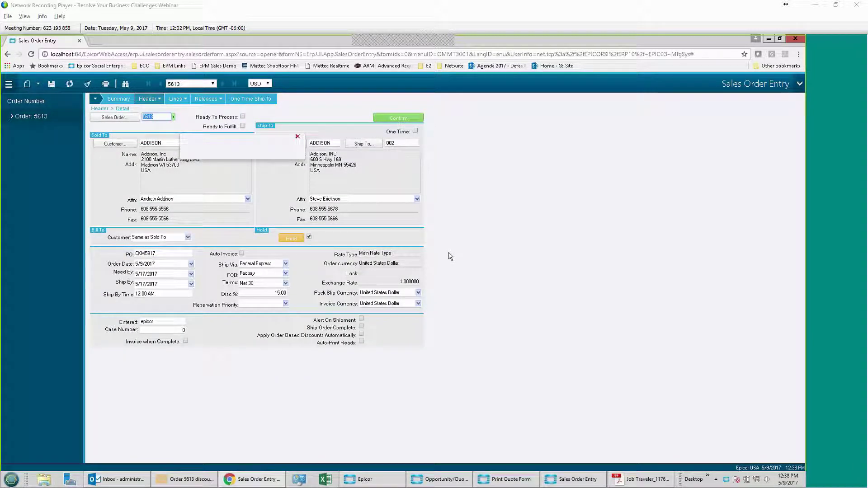
left_click(309, 237)
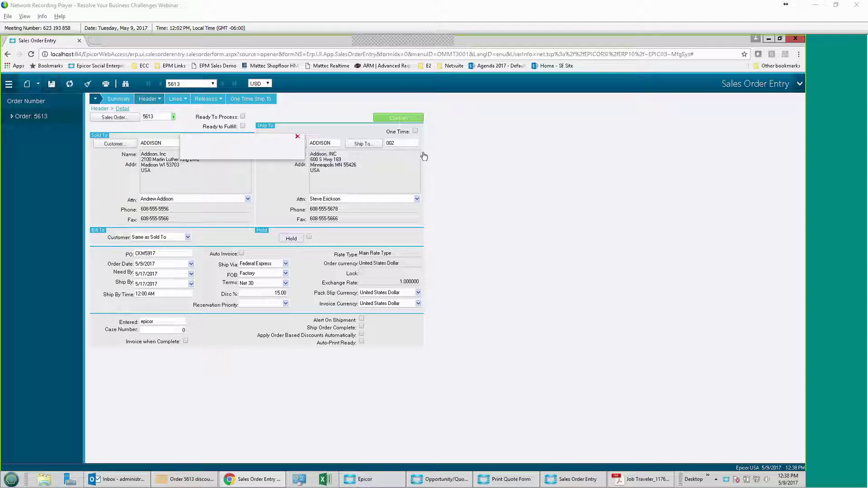
left_click(793, 41)
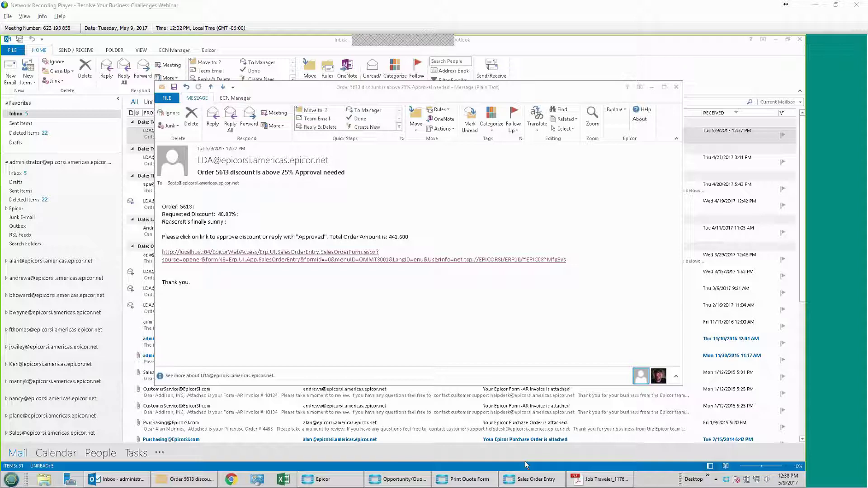
Step: Refresh order 5613 in Sales Order Entry and view its latest 5/9/2017 Change Log entry
left_click(530, 479)
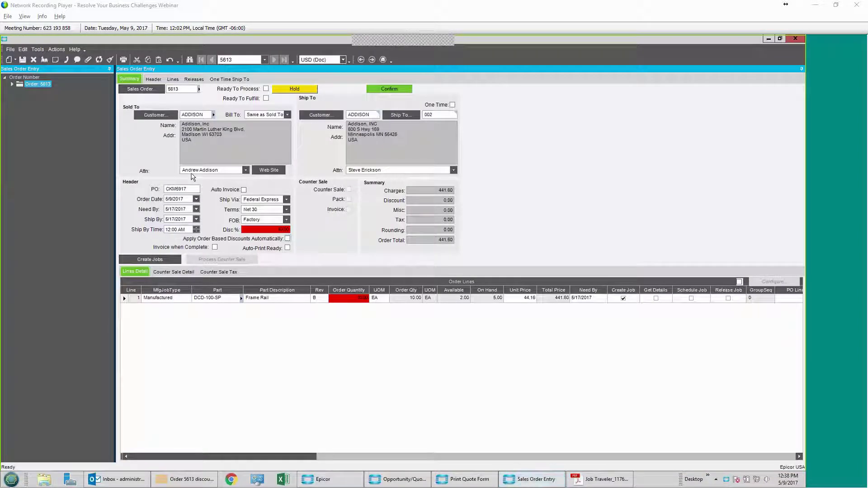
left_click(98, 59)
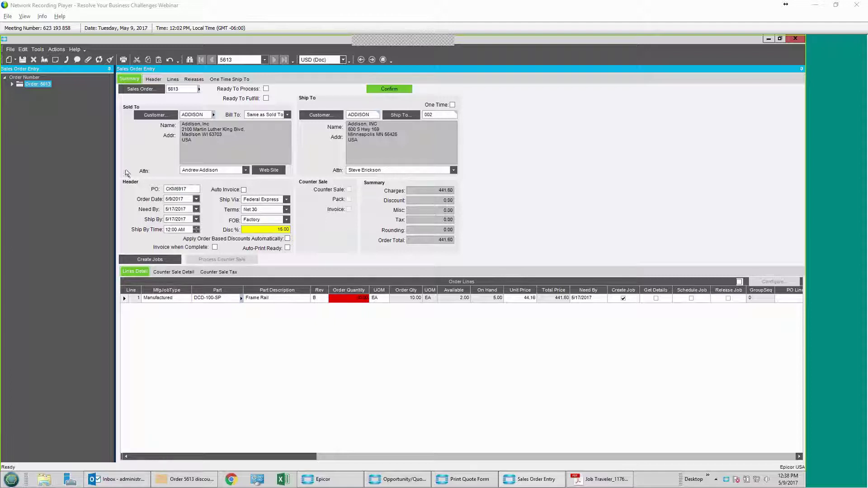
left_click(49, 63)
left_click(241, 171)
left_click(270, 184)
left_click(356, 172)
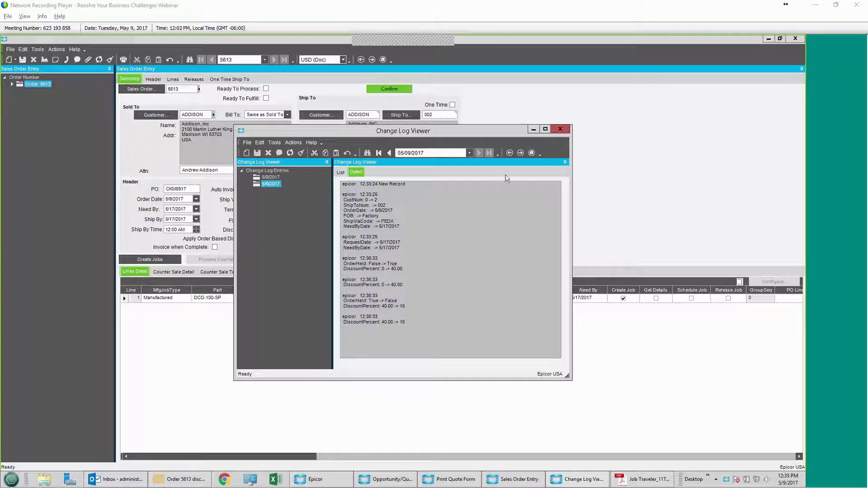
Step: Close order 5613 as Ready To Process, save it without returning, and close the approval e-mail
left_click(561, 129)
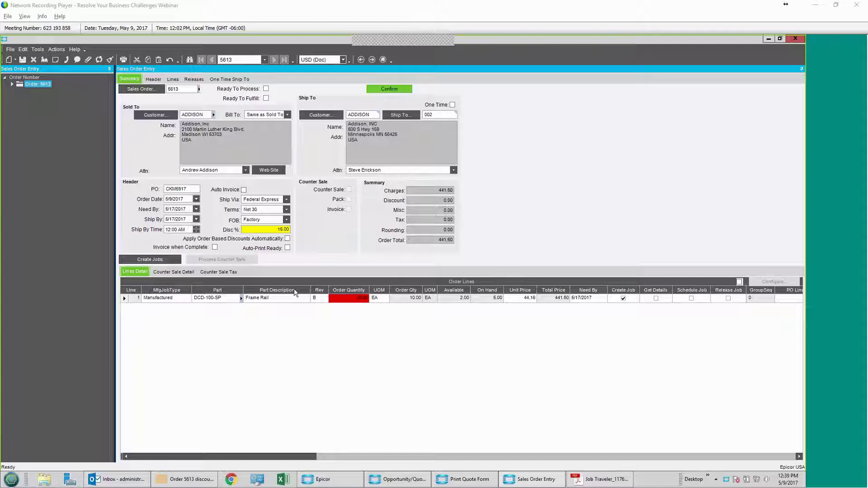
left_click(795, 39)
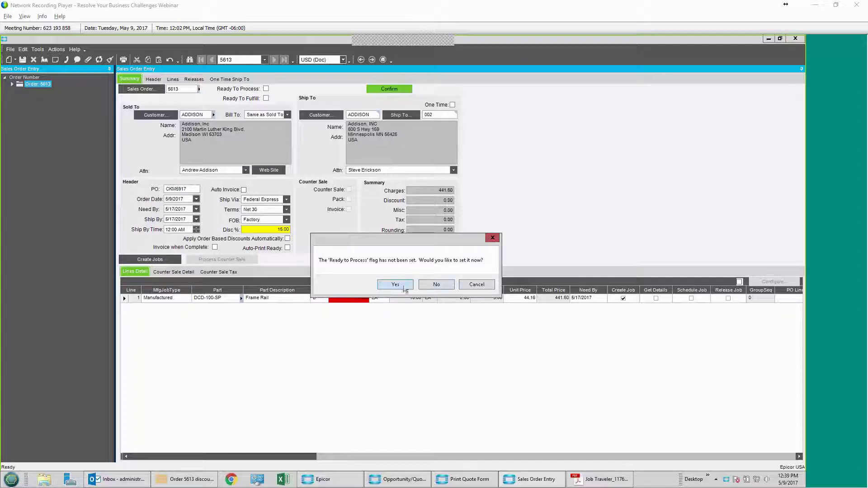
left_click(395, 284)
left_click(358, 269)
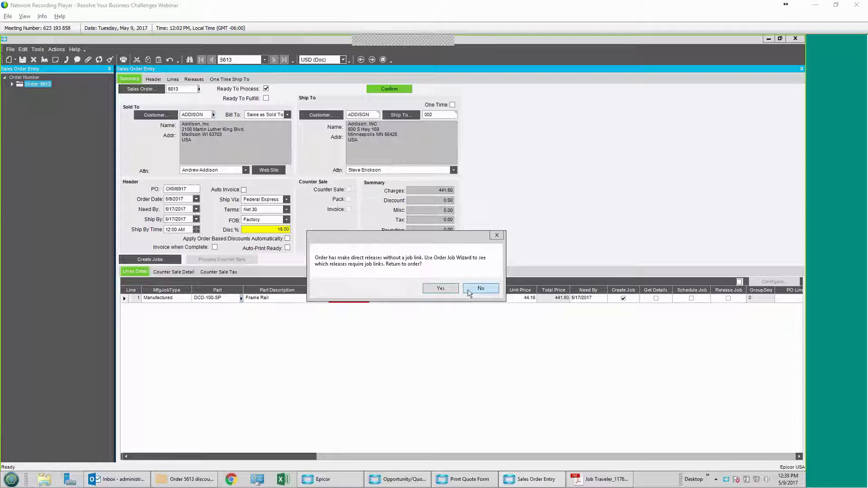
left_click(481, 288)
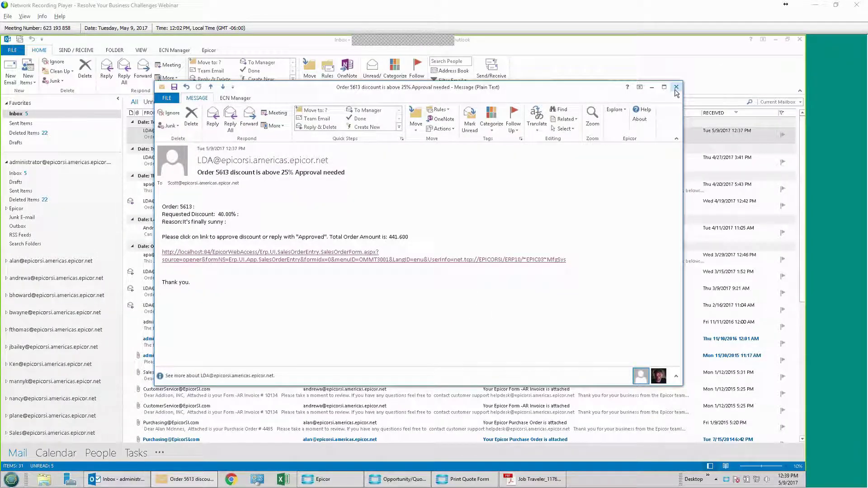
left_click(676, 88)
Step: Close the leftover Opportunity/Quote and Print Quote Form windows on the Home screen
left_click(290, 480)
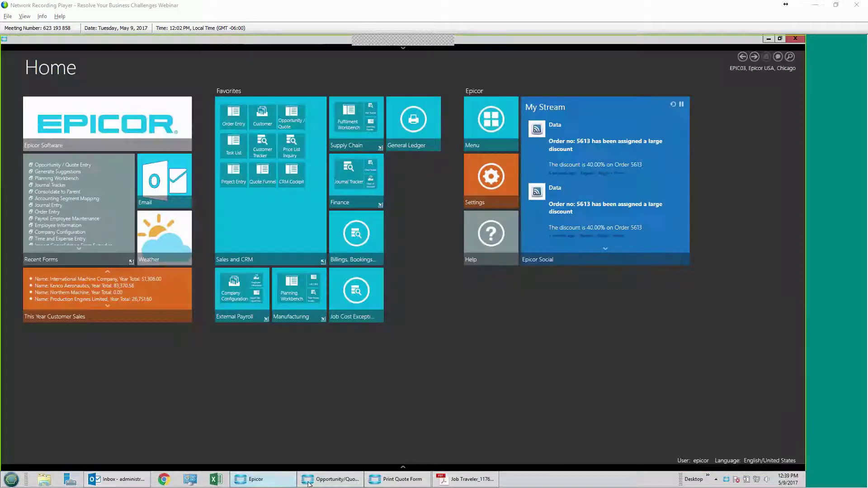
mouse_move(348, 473)
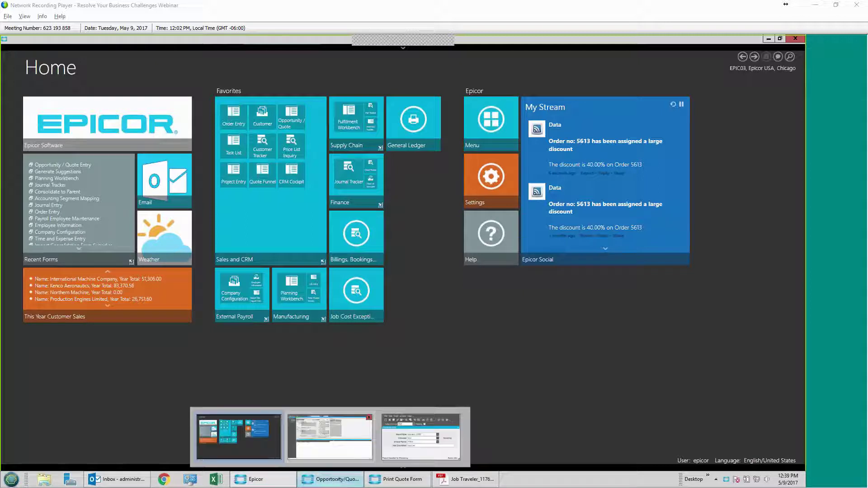
left_click(370, 419)
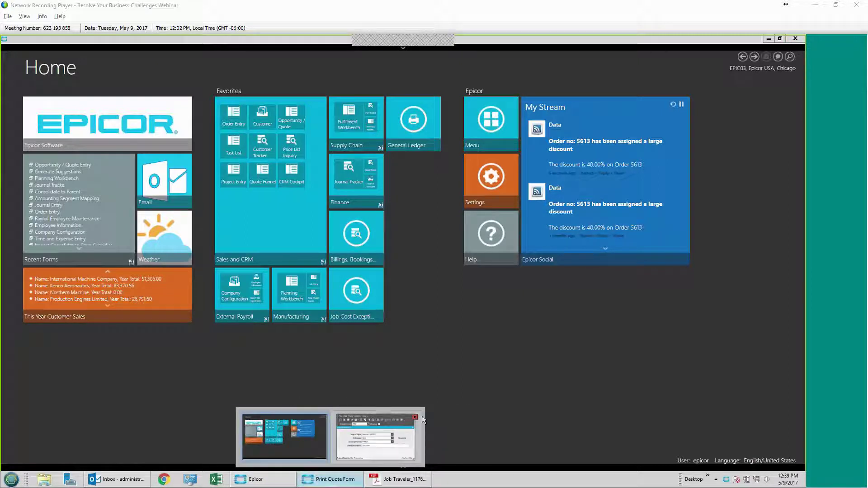
left_click(414, 417)
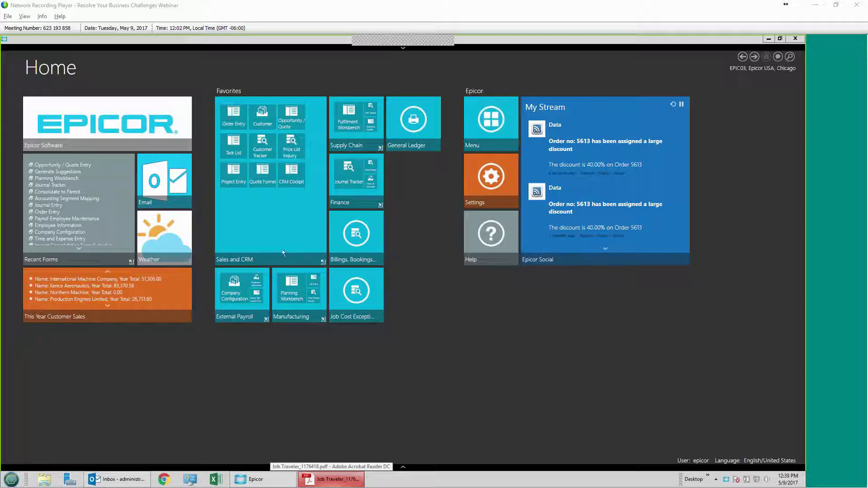
Step: Open Planning Workbench from the Manufacturing group and select order 5613's DCD-100-SP suggestion
left_click(277, 264)
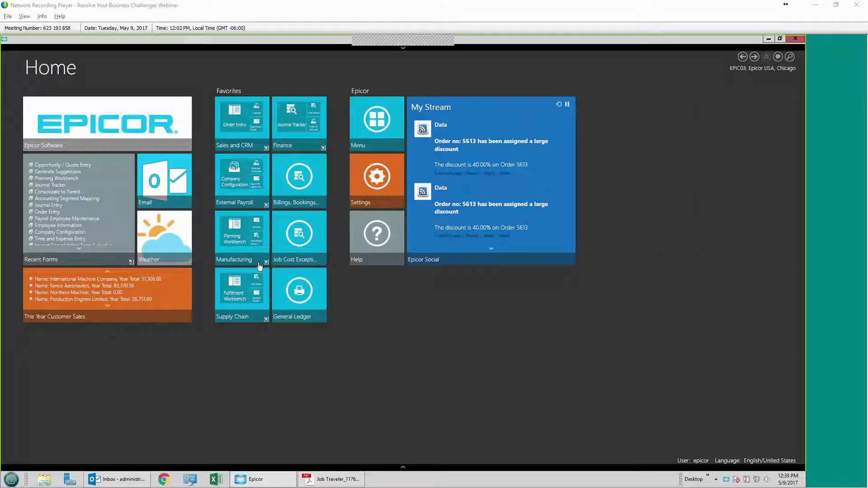
left_click(258, 264)
left_click(294, 124)
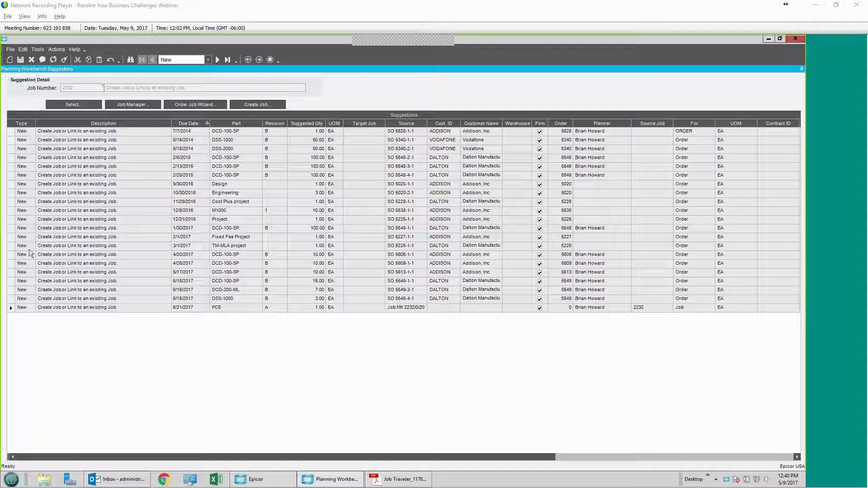
left_click(11, 274)
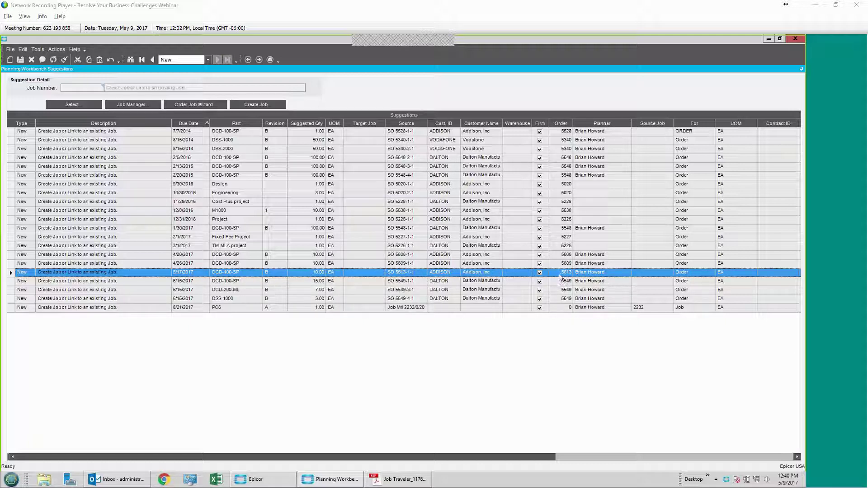
Step: Create job 2414 from the suggestion with the next job number, Get Details, Schedule and Release ticked
left_click(265, 106)
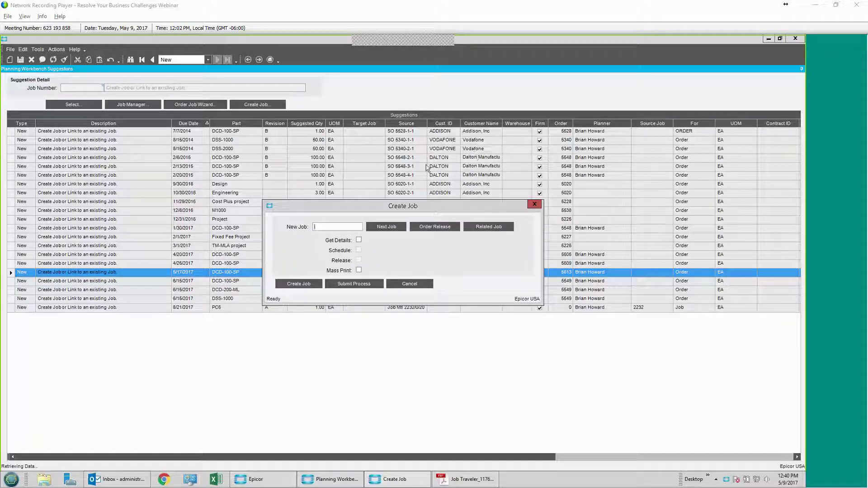
left_click(388, 227)
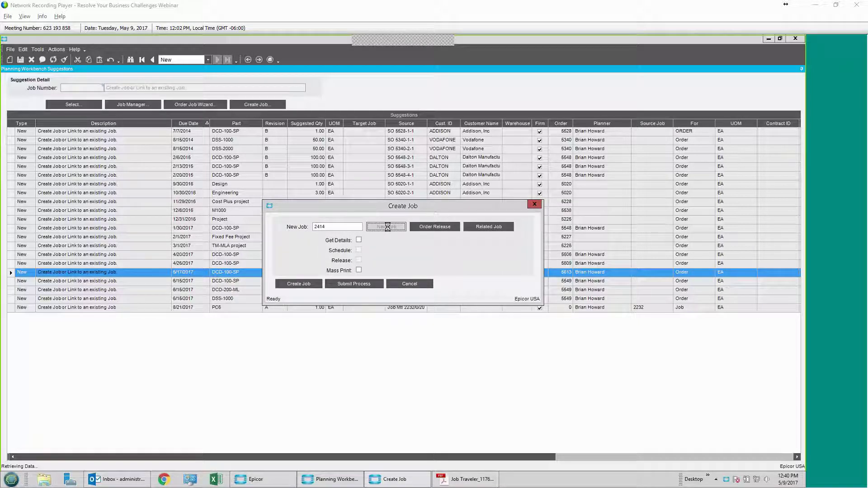
left_click(359, 240)
left_click(359, 250)
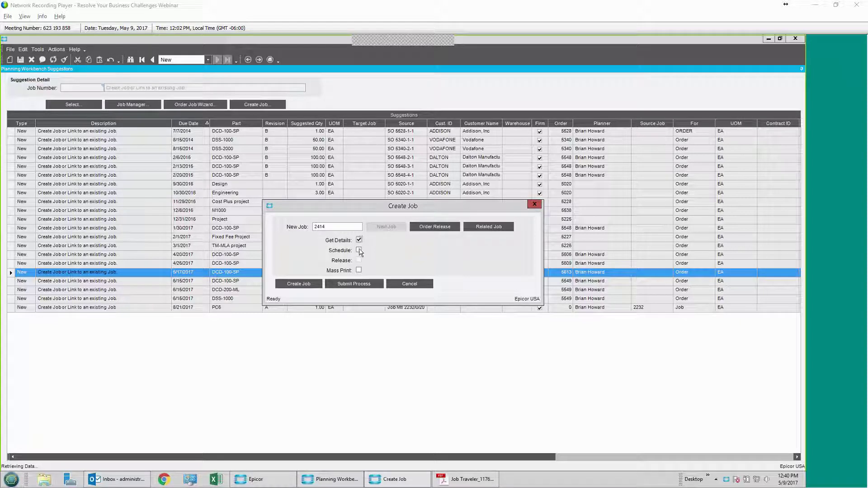
left_click(358, 262)
left_click(311, 284)
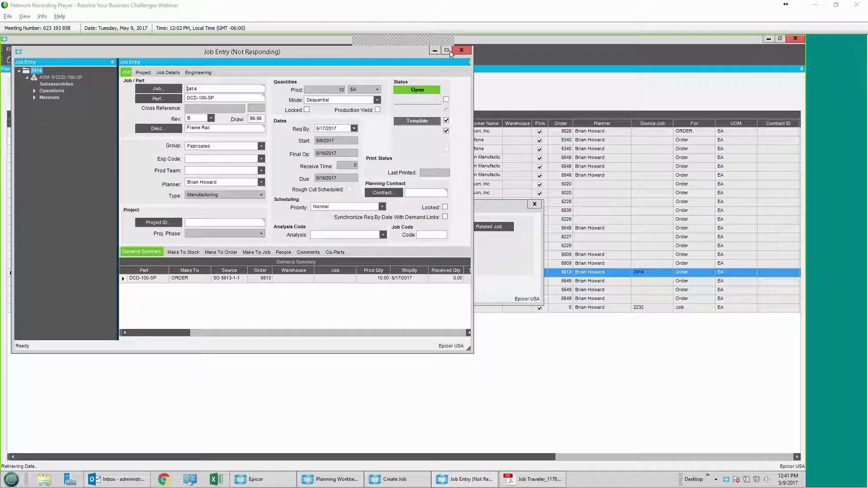
Step: Maximize Job Entry and expand job 2414's Operations (Opr 10–60) and Materials (SS-125) nodes
left_click(449, 52)
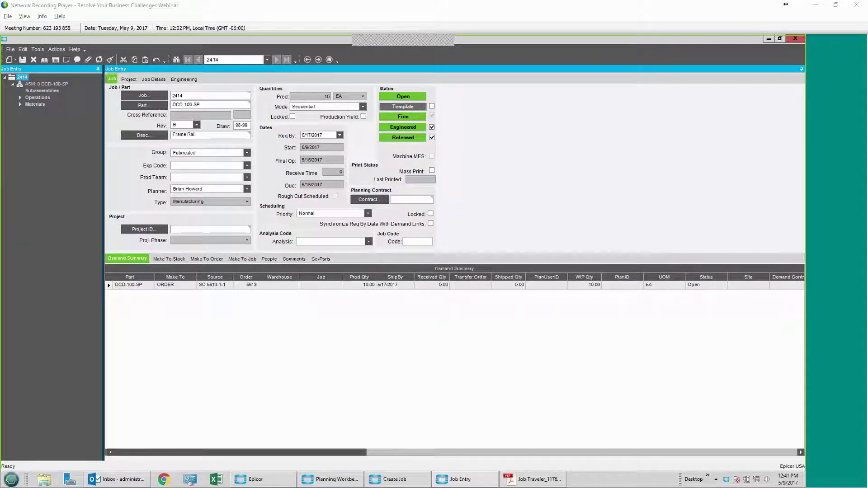
left_click(19, 98)
left_click(20, 146)
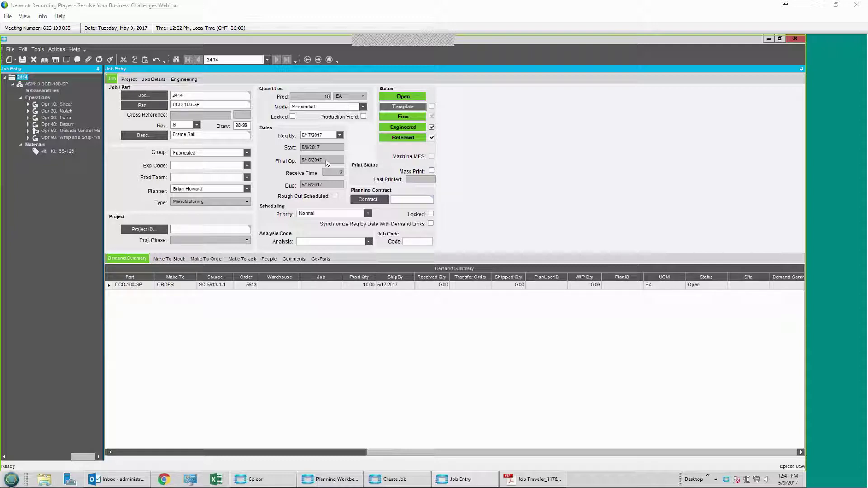
left_click(56, 50)
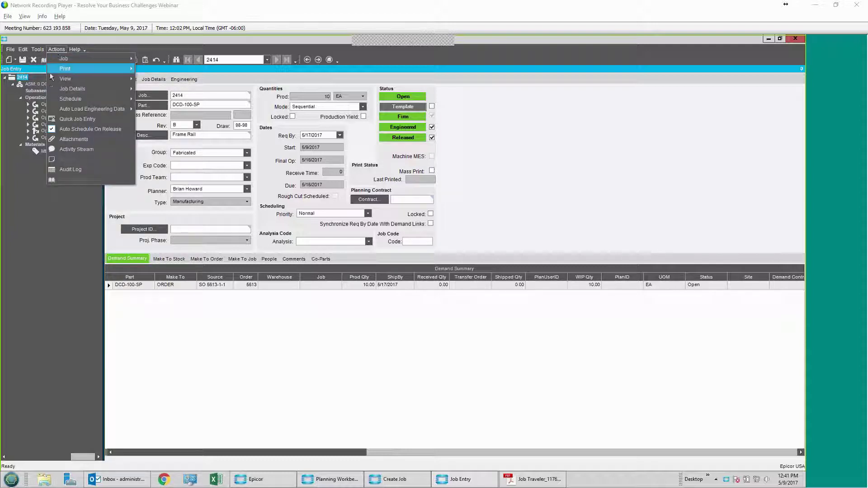
mouse_move(72, 99)
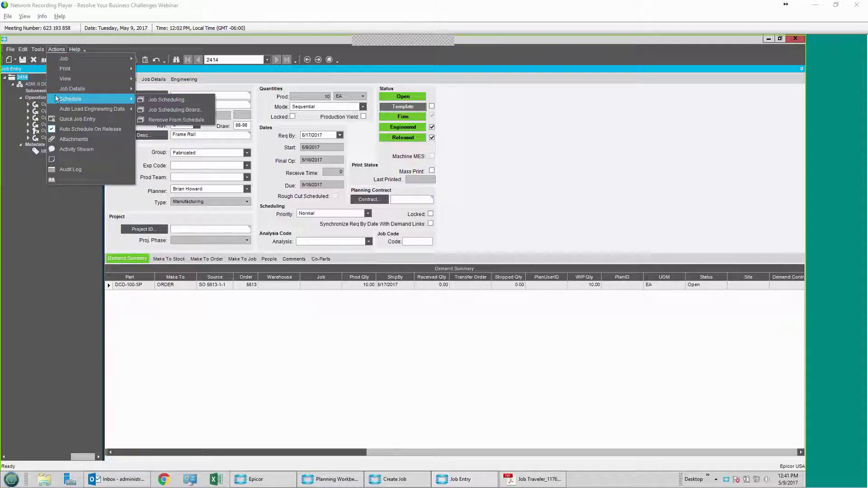
Step: Open job 2414 on a maximized Job Scheduling Board showing the Schedule Gantt chart
left_click(175, 110)
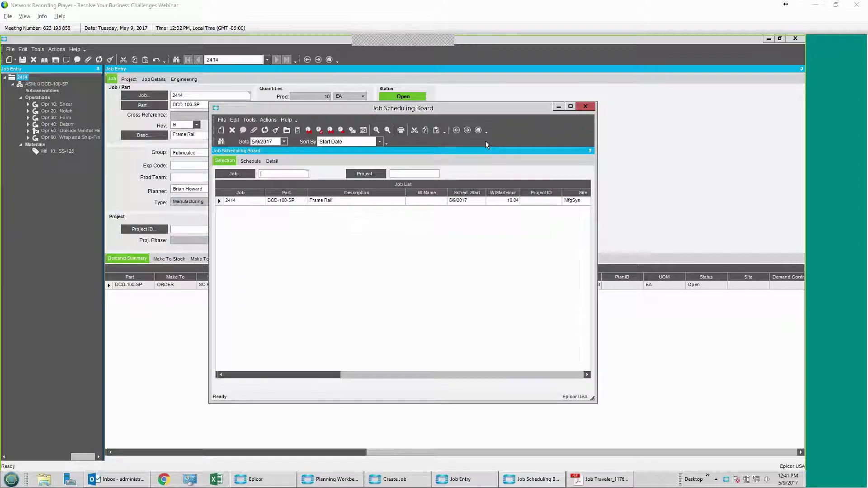
left_click(571, 107)
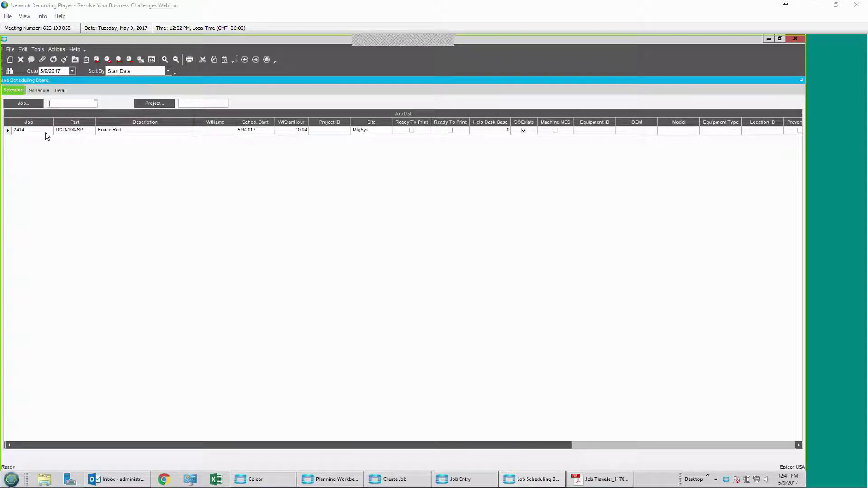
left_click(39, 91)
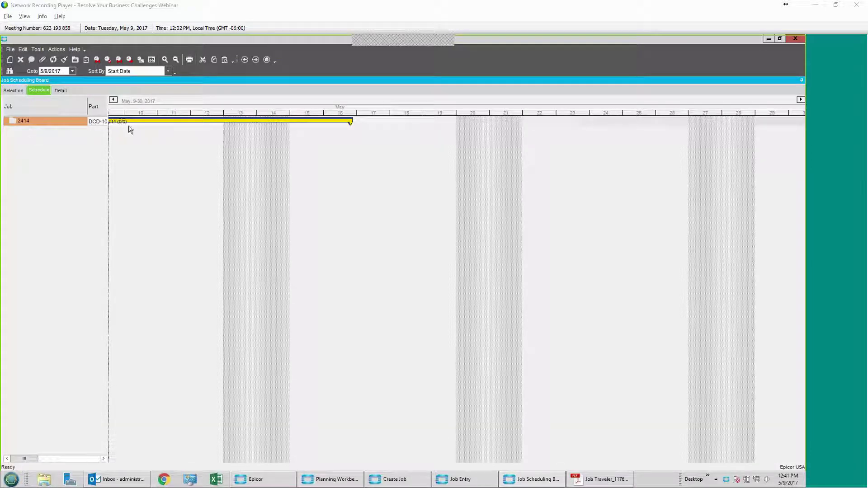
Step: Expand job 2414's SHEAR-to-SHIP operations, zoom the timeline to hours, and step back two days
left_click(45, 123)
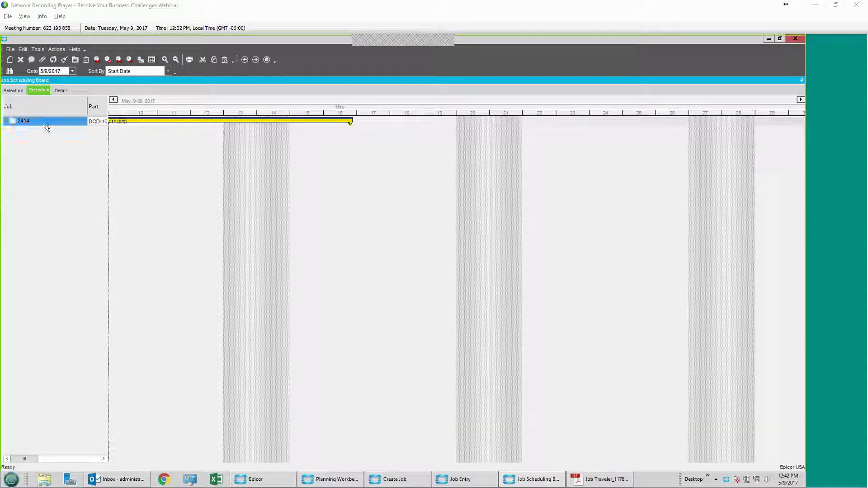
double_click(46, 123)
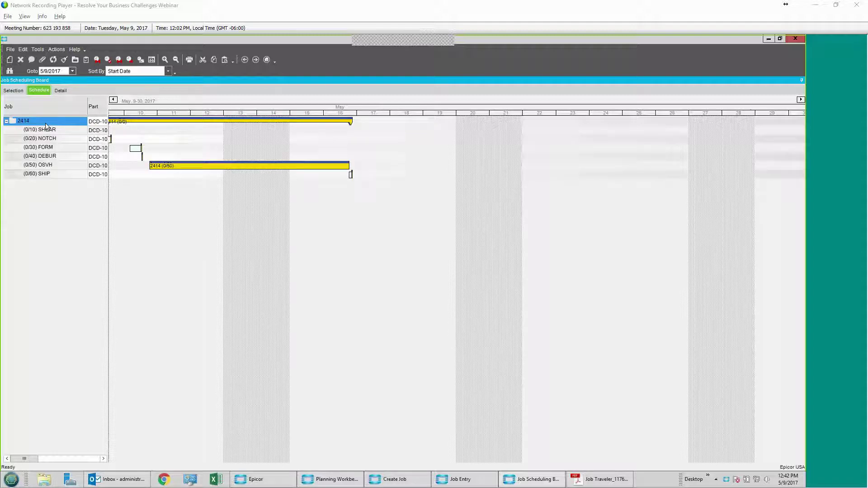
left_click(114, 99)
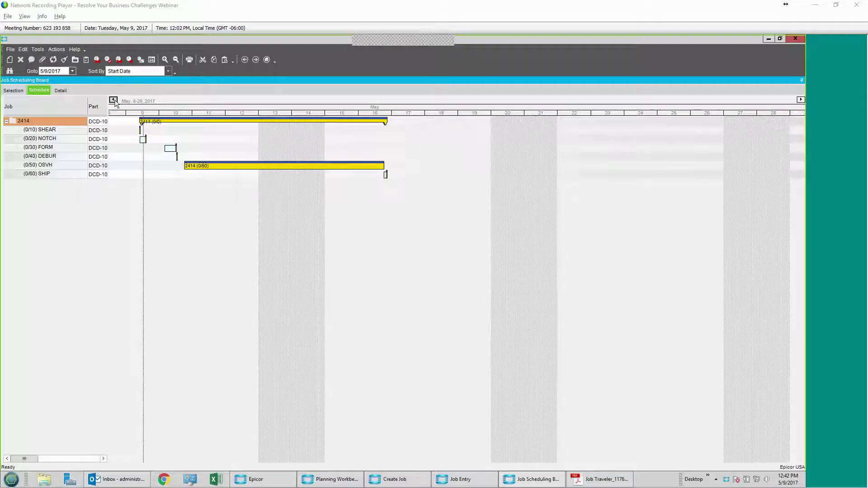
left_click(164, 60)
left_click(165, 60)
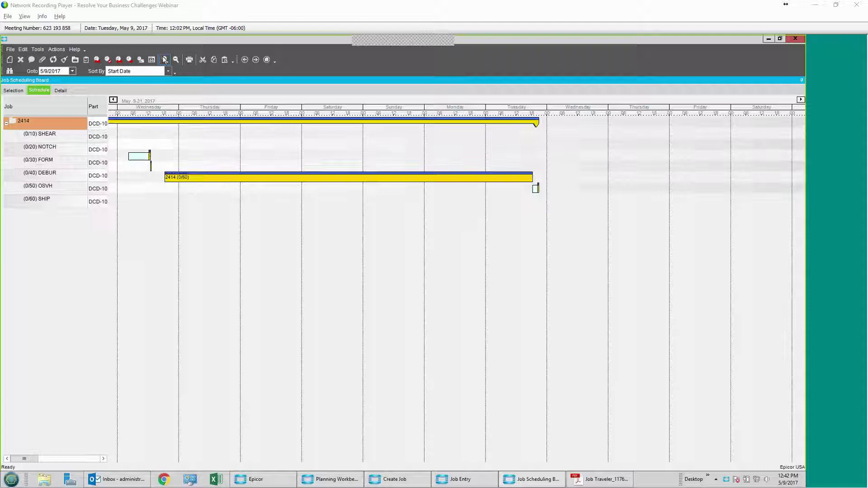
left_click(113, 100)
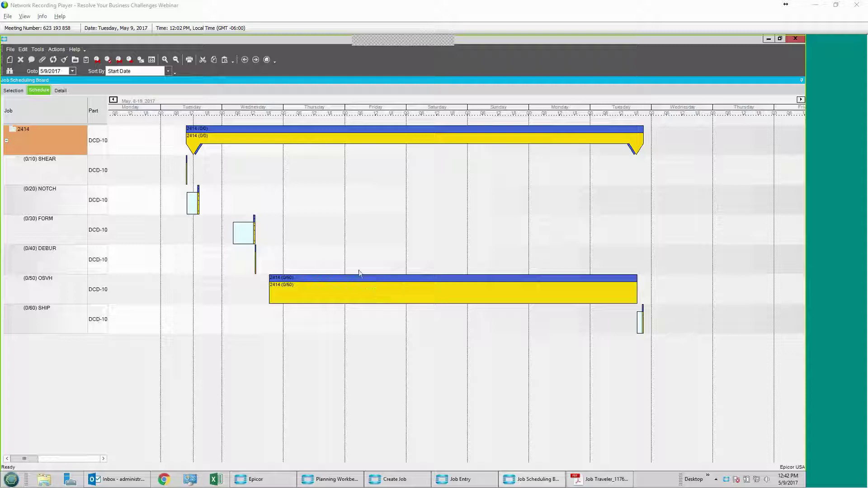
Step: Drag job 2414's bar later on the Gantt chart and confirm the Move Job to 5/19/2017
left_click_drag(289, 142, 454, 140)
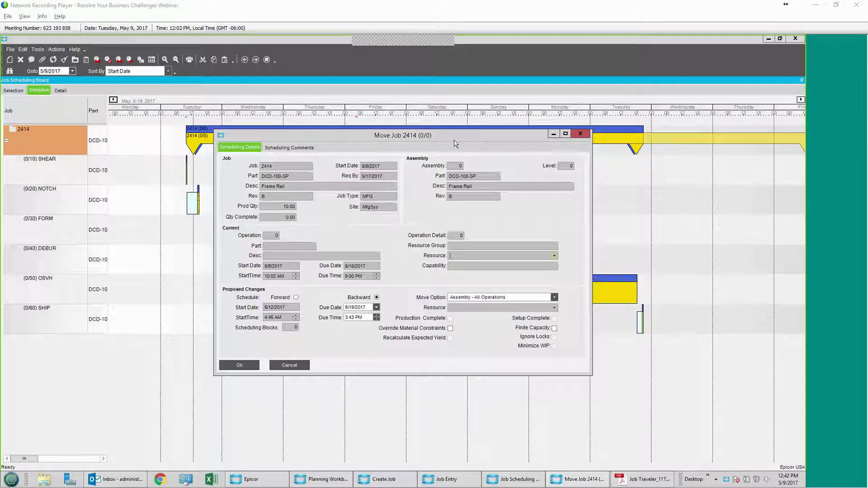
left_click(240, 365)
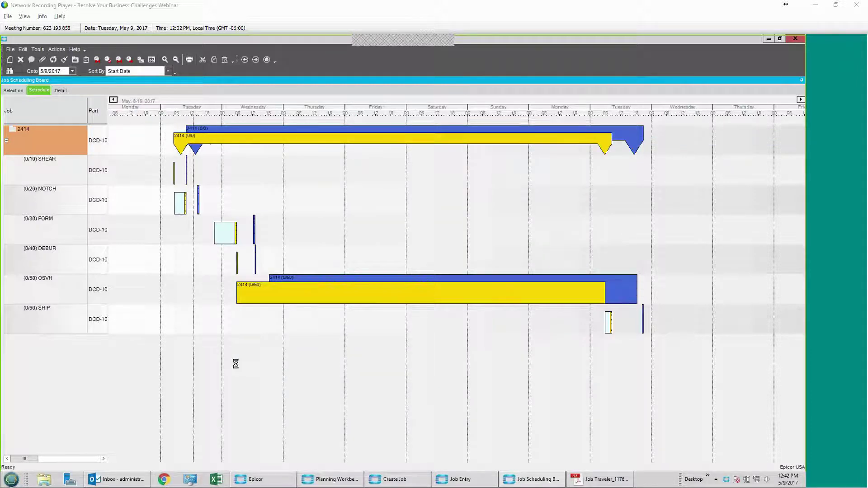
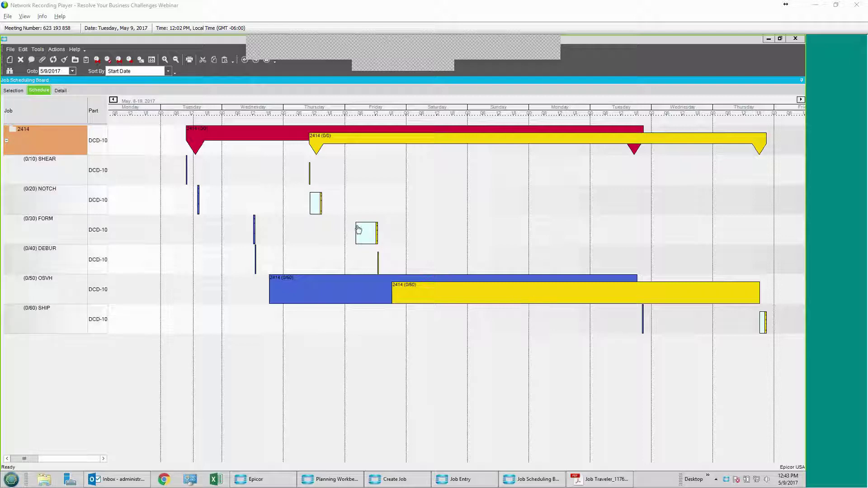
Step: Revert job 2414's moved schedule to its original dates with Undo All Changes
left_click(57, 50)
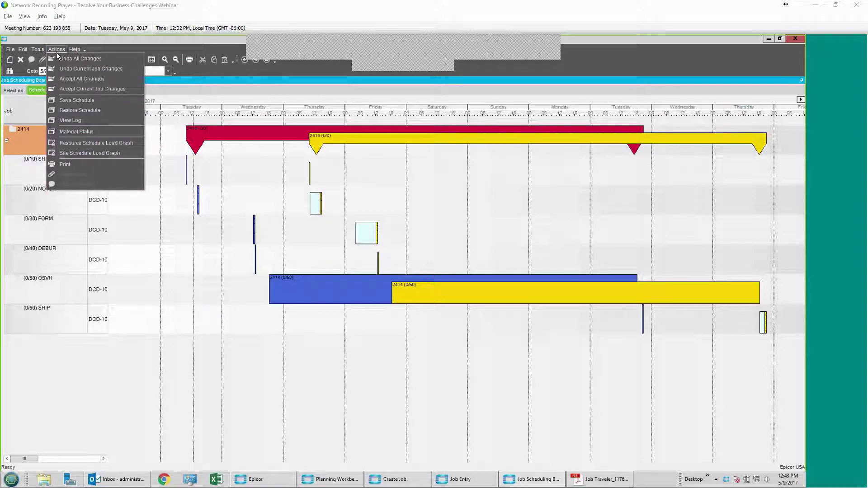
left_click(58, 63)
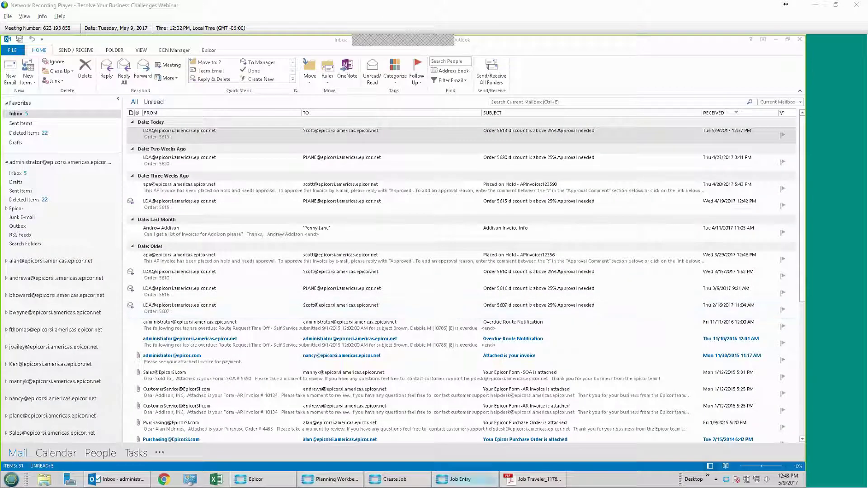
Step: Preview job 2414's Job Traveler report as a PDF from Job Entry
left_click(461, 479)
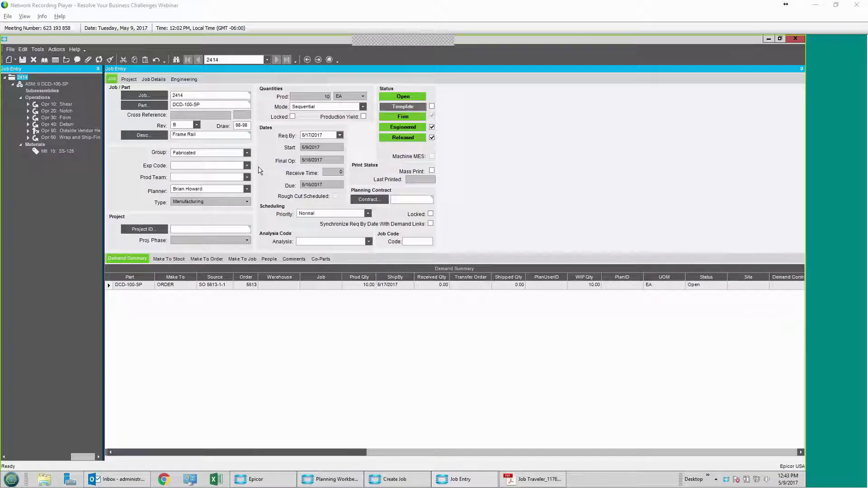
left_click(56, 49)
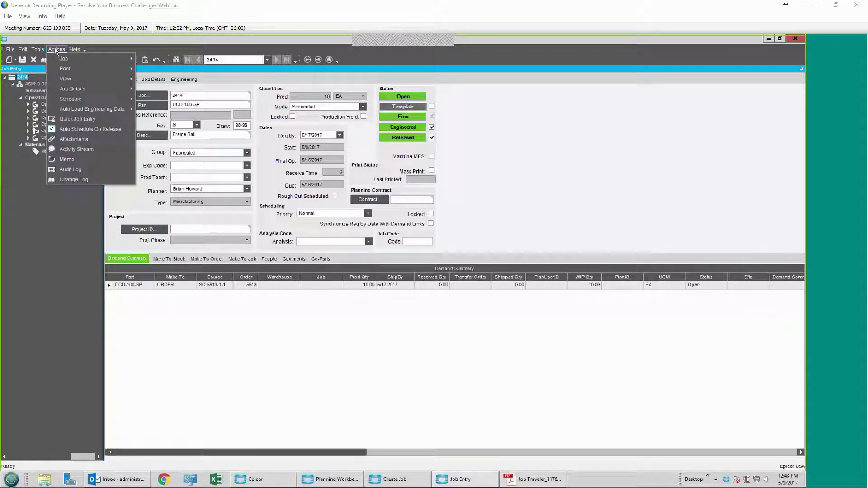
mouse_move(65, 69)
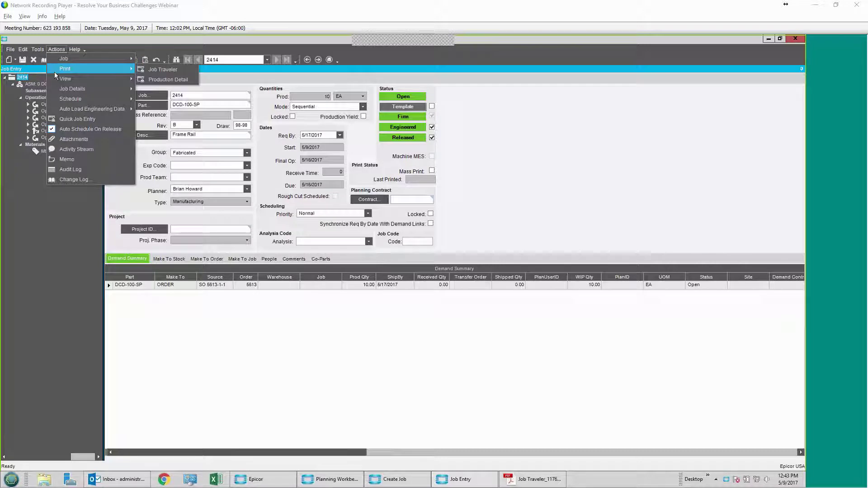
left_click(153, 71)
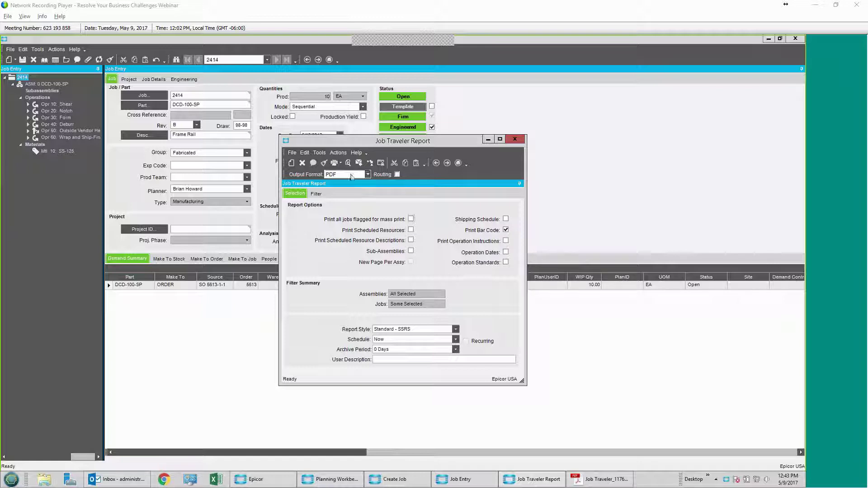
left_click(348, 165)
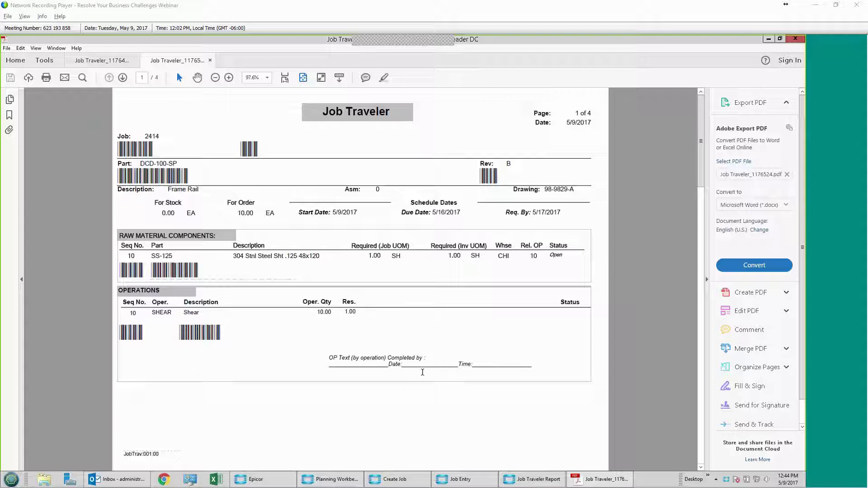
Step: Close all Job Traveler PDF tabs in Acrobat and close the Job Entry window
left_click(796, 39)
left_click(355, 273)
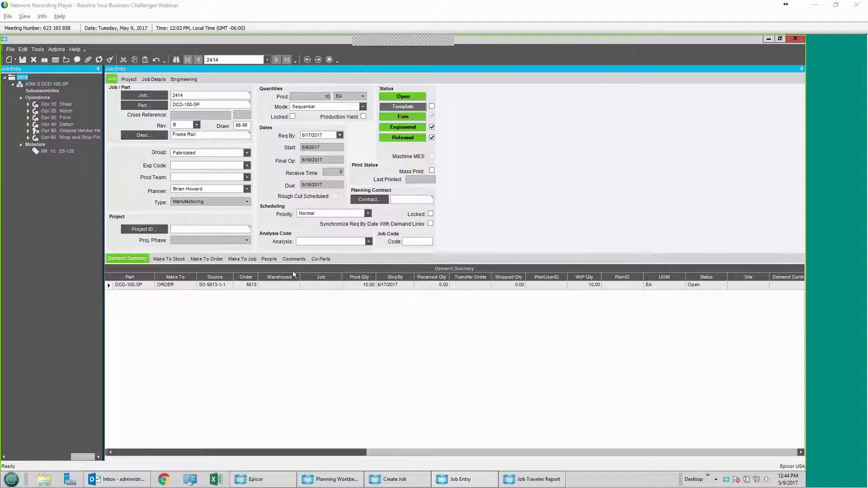
left_click(801, 42)
Step: Close Planning Workbench and the Job Traveler Report dialogs, and minimize Outlook and Epicor Home
left_click(796, 40)
left_click(515, 138)
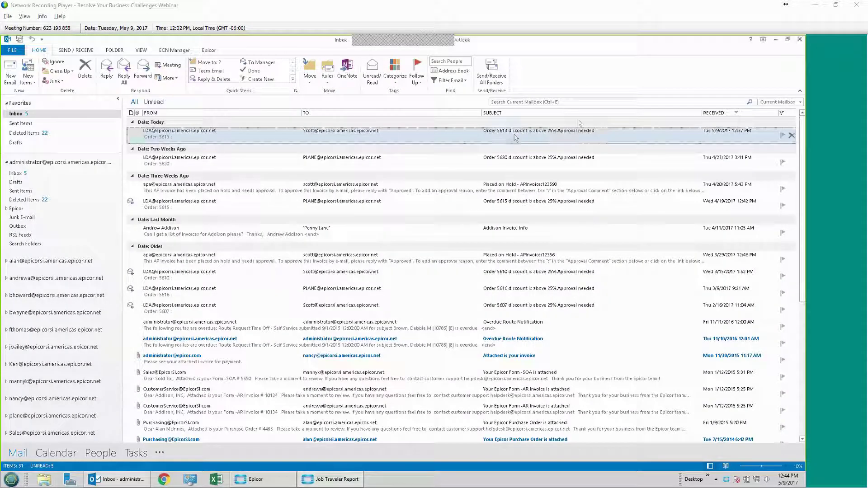
left_click(775, 39)
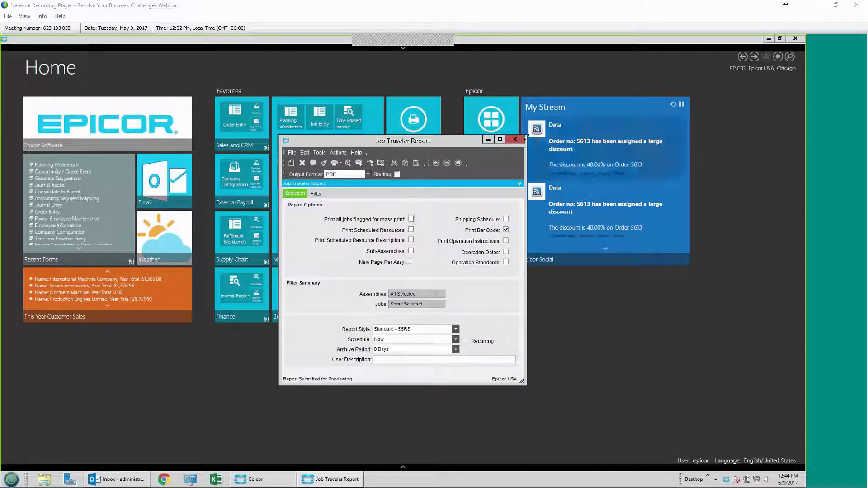
left_click(515, 139)
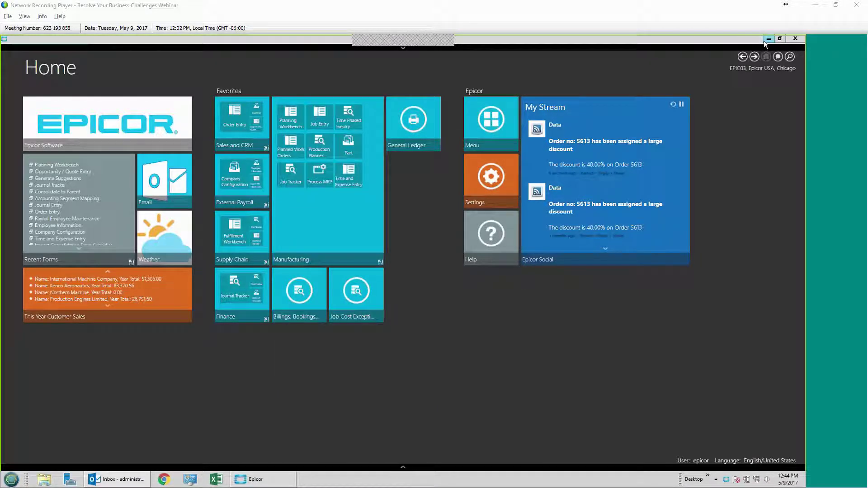
left_click(768, 39)
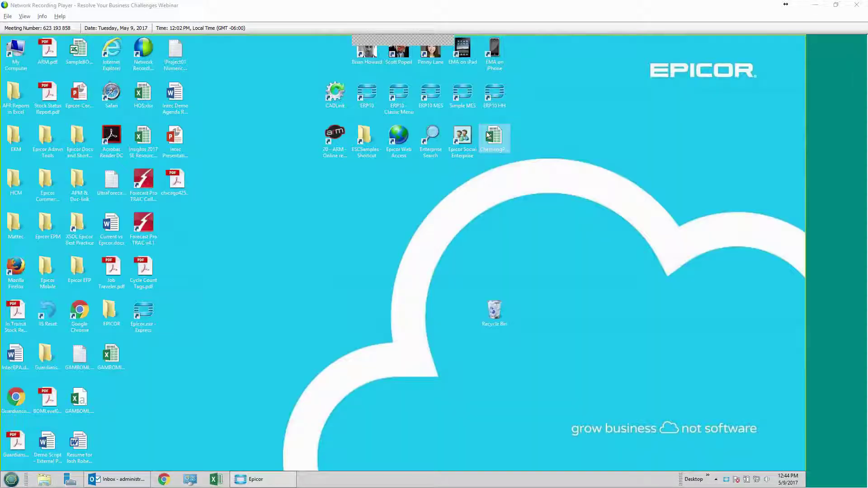
Step: Launch the ERP10 MES client and log in with the employee ID
double_click(431, 100)
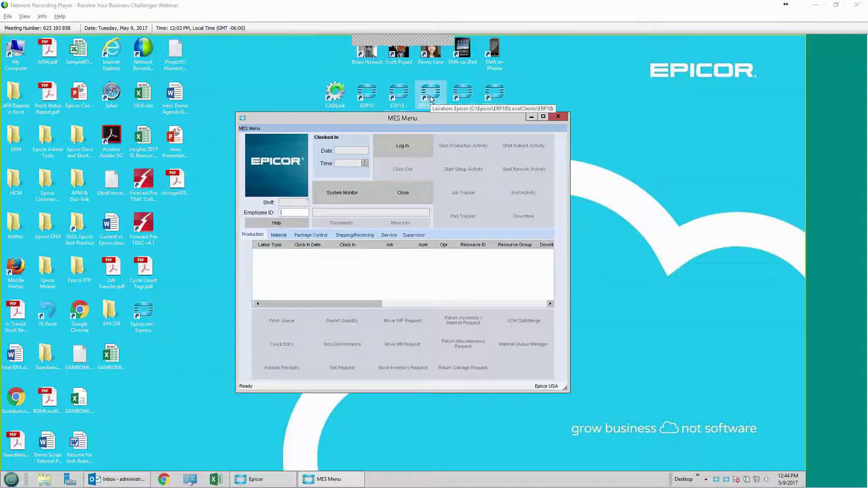
type("100")
key("Return")
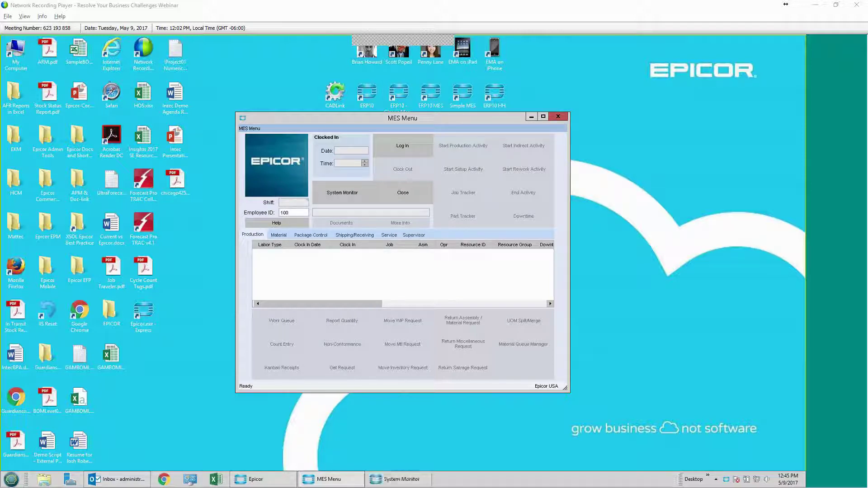
left_click(428, 156)
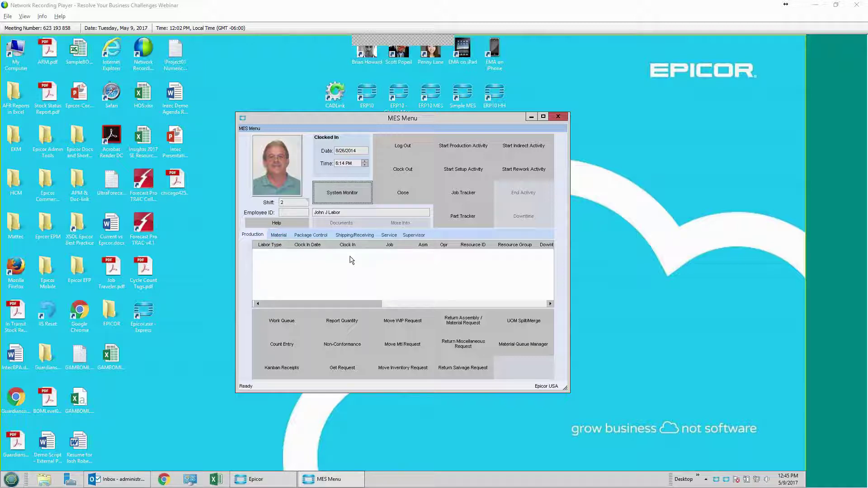
left_click(474, 173)
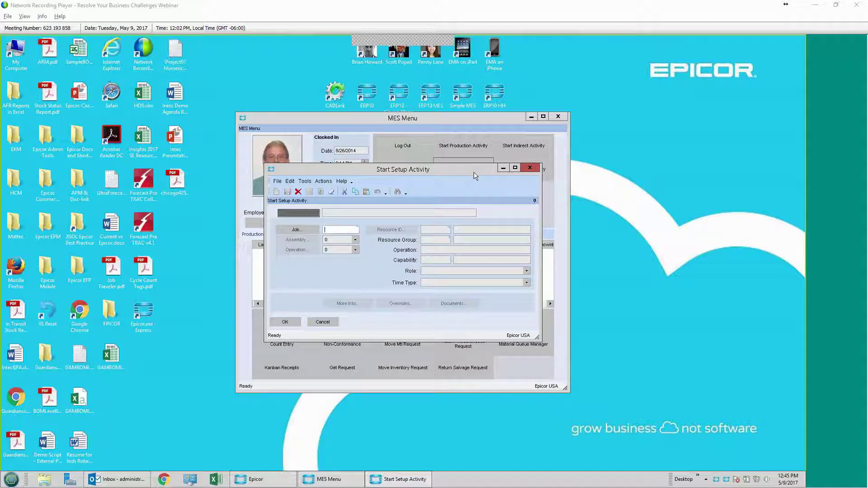
Step: Start a setup activity on job 2414, operation 10 Shear, at resource SH-1
type("2414")
key("Tab")
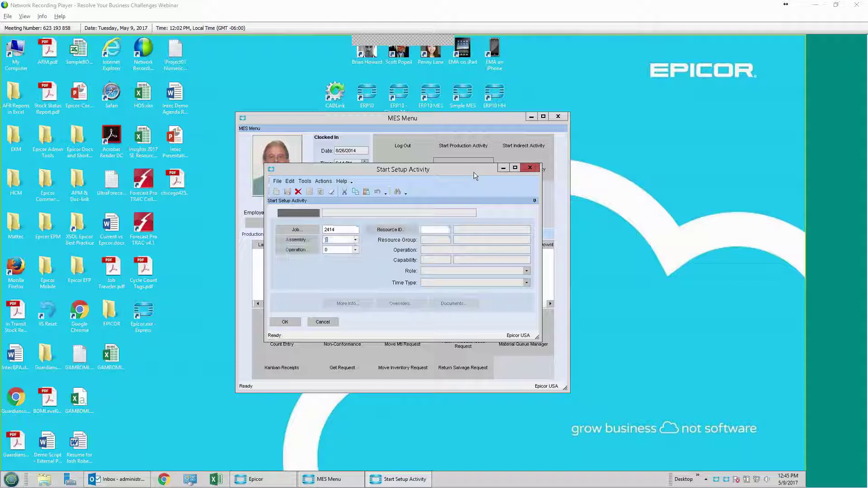
left_click(355, 250)
left_click(355, 259)
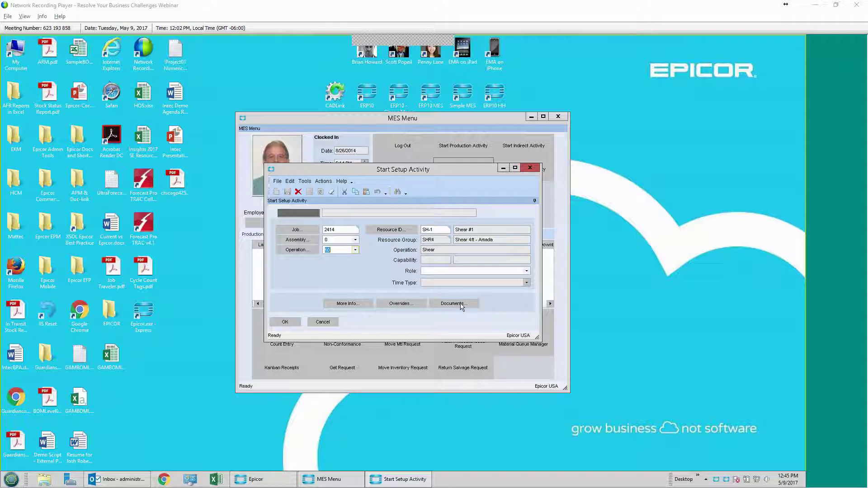
left_click(279, 321)
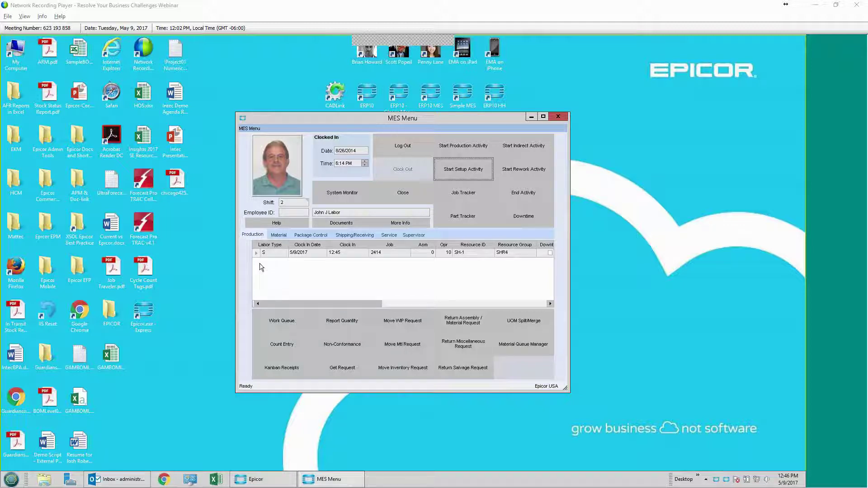
left_click(278, 236)
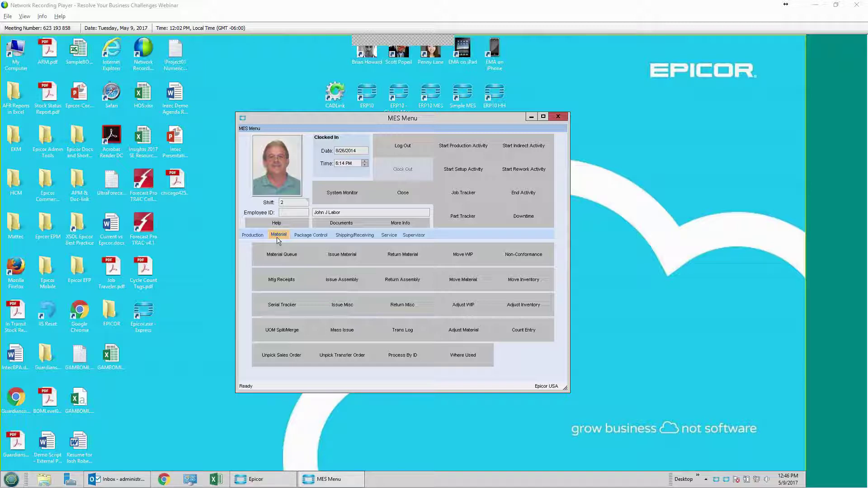
Step: Issue quantity 1 of material 10 (SS-125) to job 2414 with Issued Complete checked
left_click(344, 265)
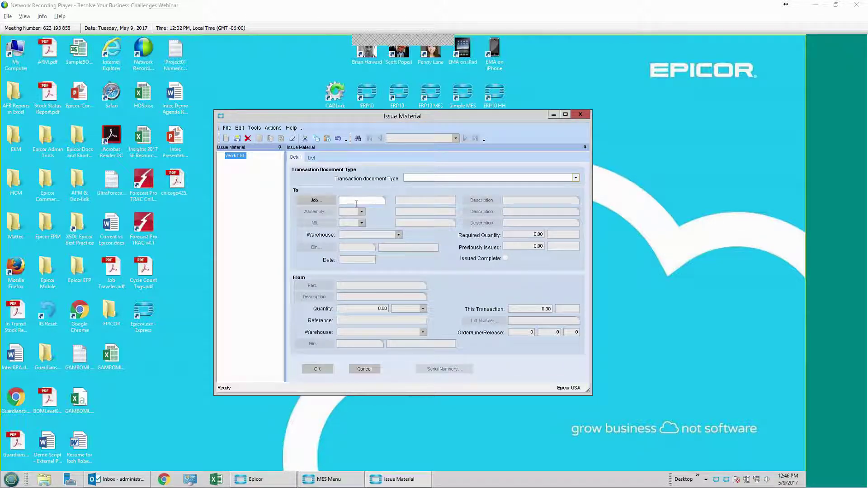
left_click(355, 201)
type("2414")
key("Tab")
left_click(362, 223)
left_click(368, 231)
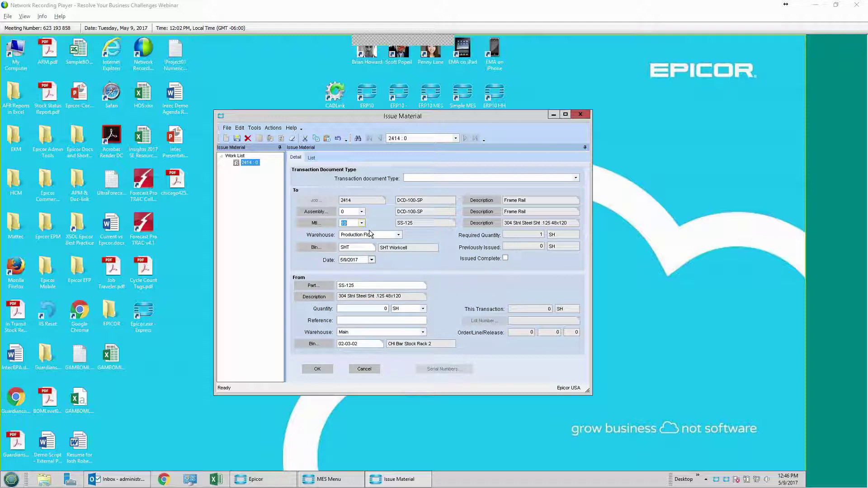
left_click(367, 309)
type("1")
key("Tab")
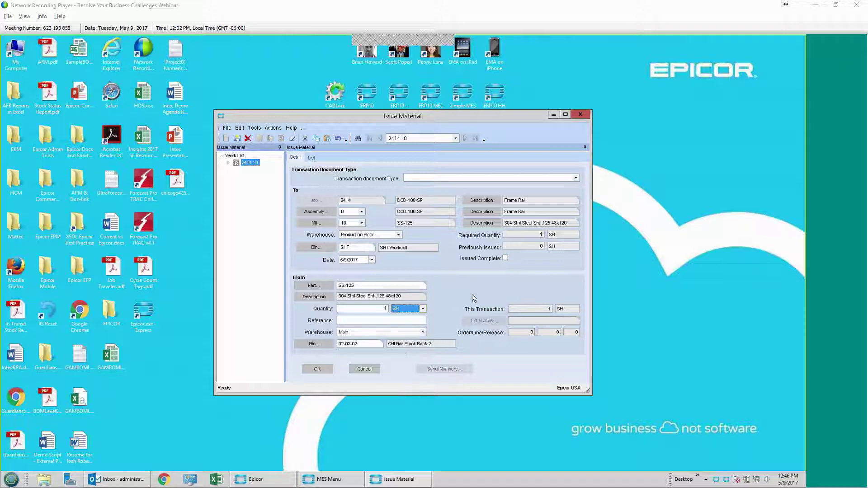
left_click(505, 259)
left_click(311, 371)
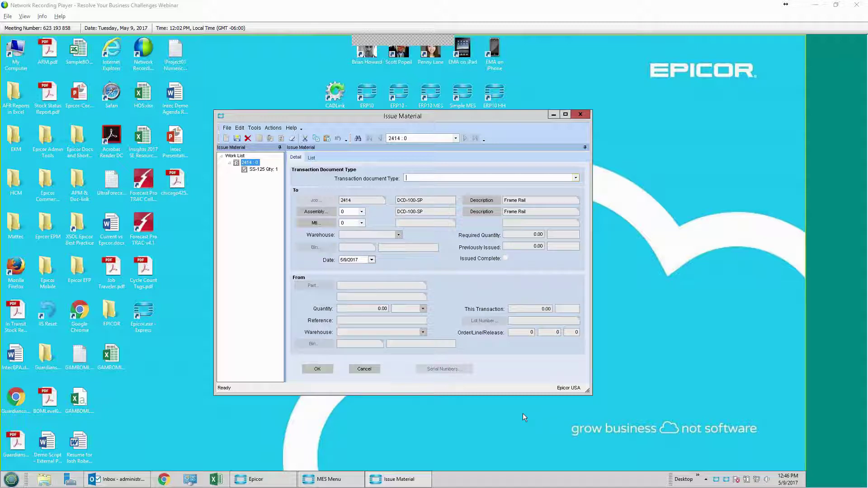
left_click(580, 114)
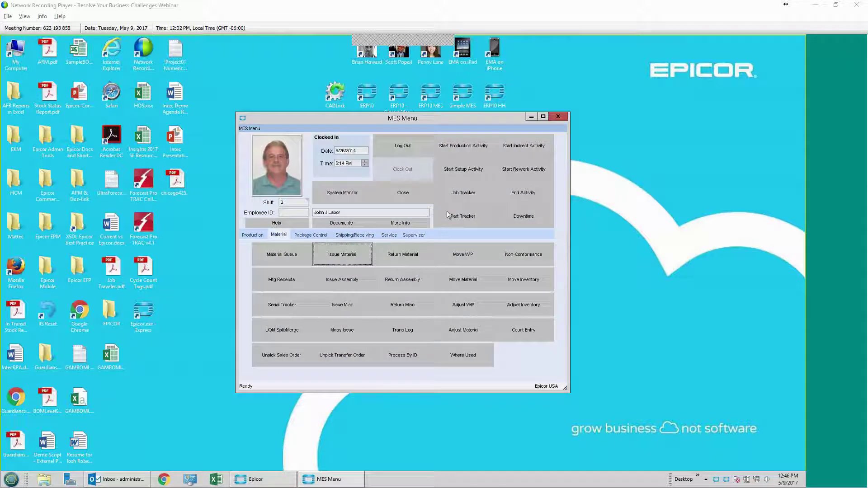
Step: End the setup labor activity with setup percent complete set to 100
left_click(253, 235)
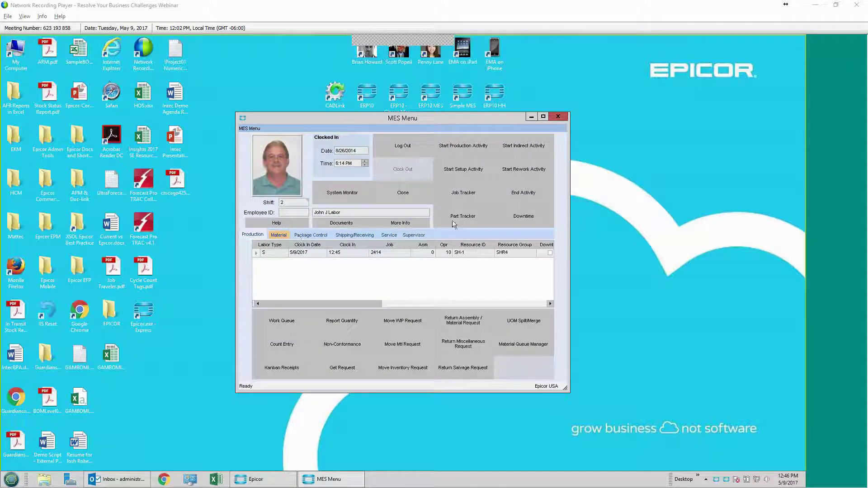
left_click(514, 198)
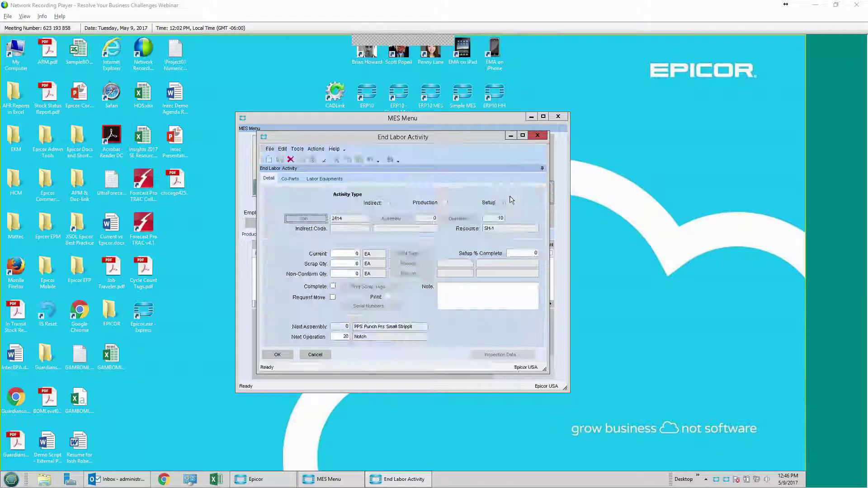
left_click(528, 255)
type("100")
key("Tab")
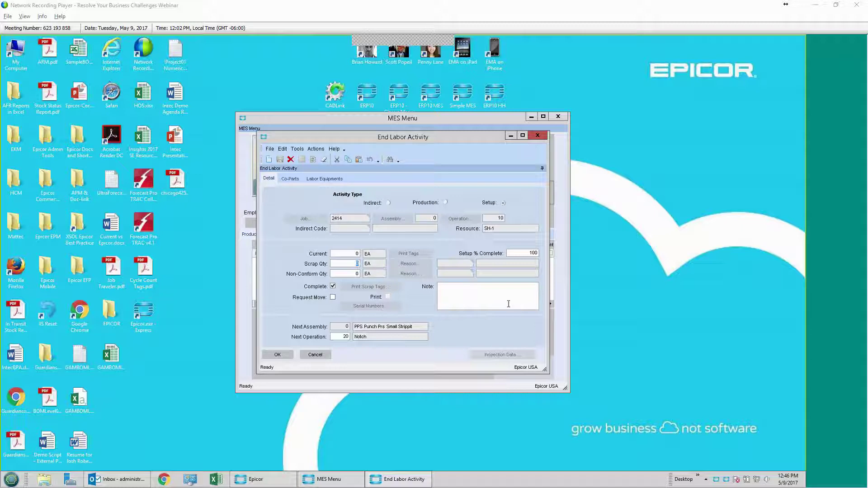
left_click(277, 355)
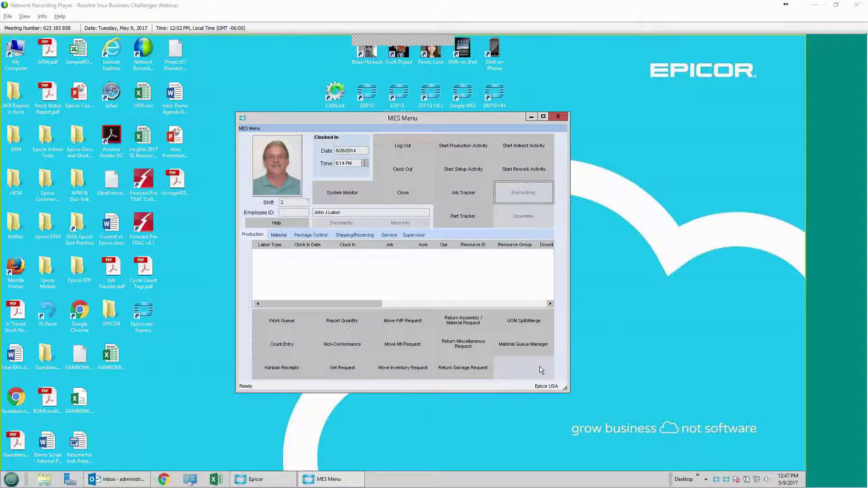
left_click(473, 149)
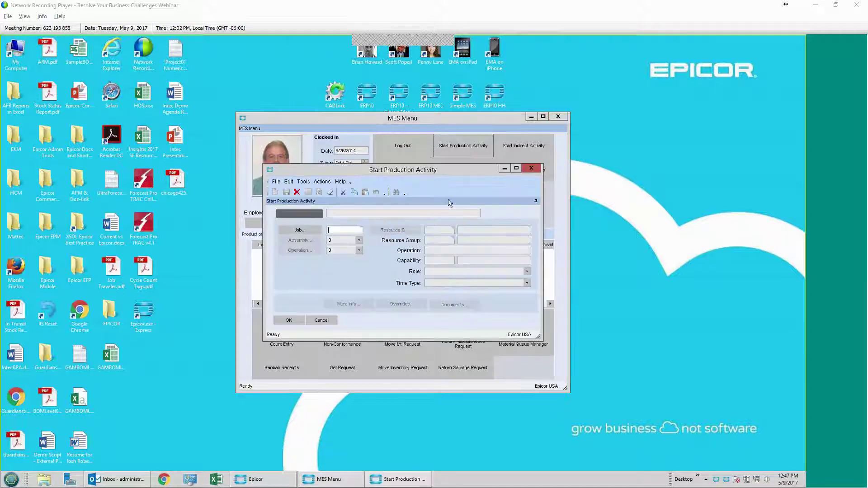
Step: Start a production activity on job 2414, operation 10 Shear, at SH-1
type("2414")
key("Tab")
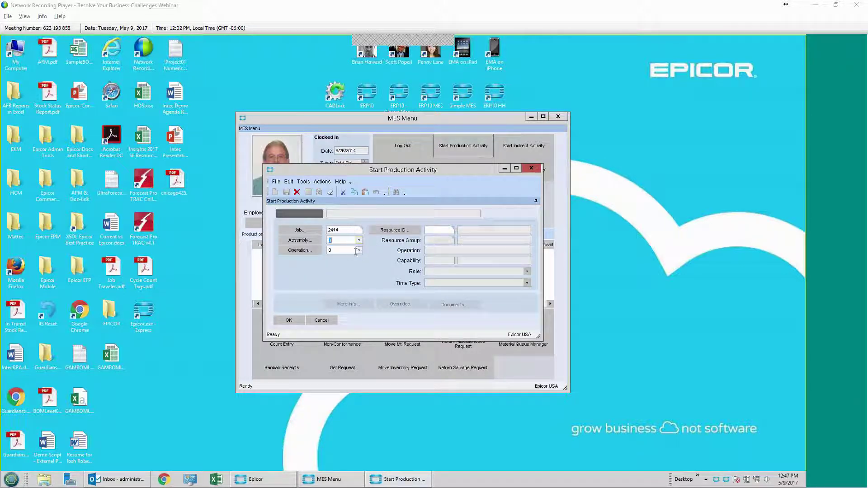
left_click(359, 250)
left_click(349, 259)
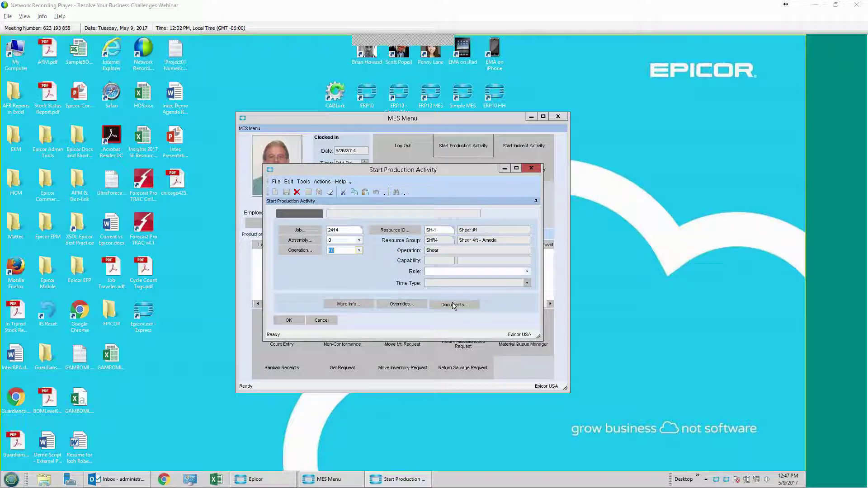
left_click(288, 320)
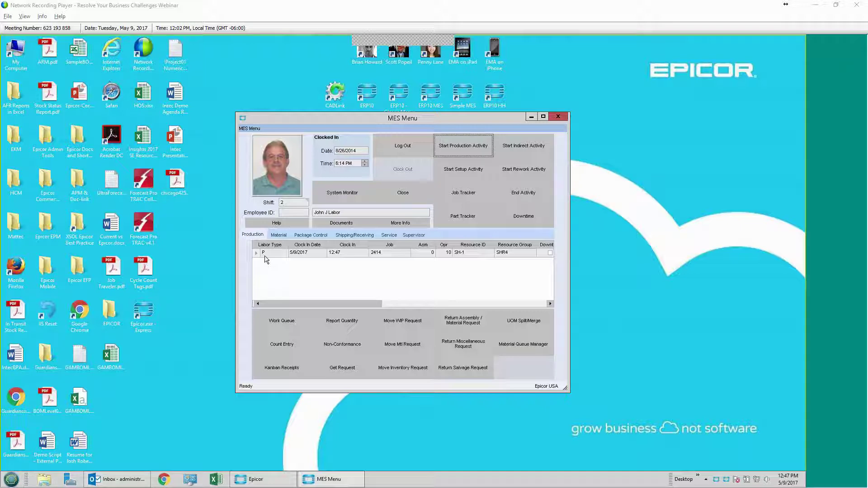
left_click(539, 193)
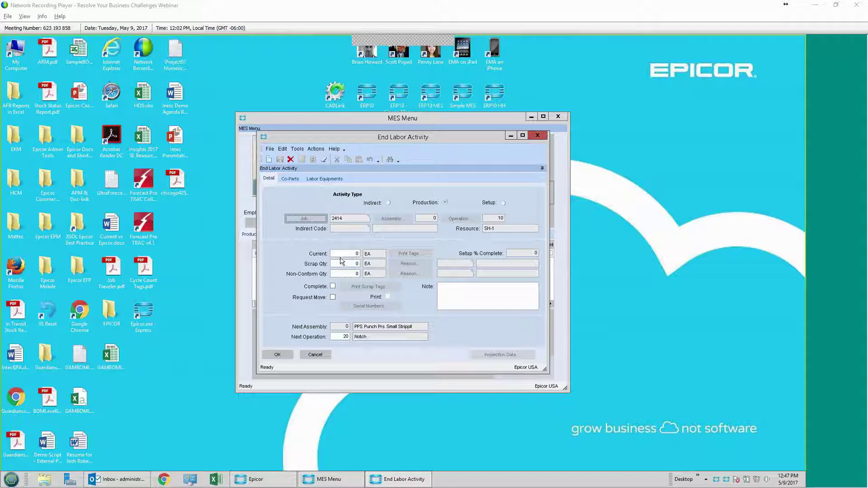
Step: End job 2414's production labor with a completed quantity of 10
left_click_drag(341, 254, 587, 257)
type("10")
key("Tab")
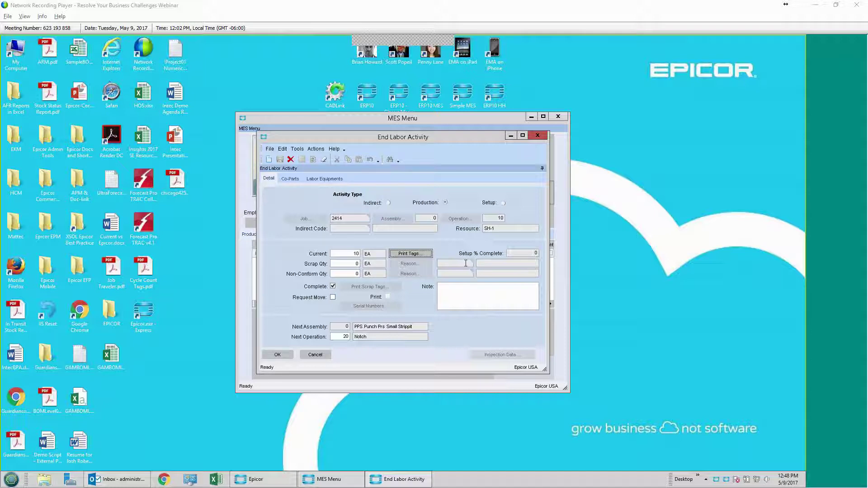
left_click(277, 355)
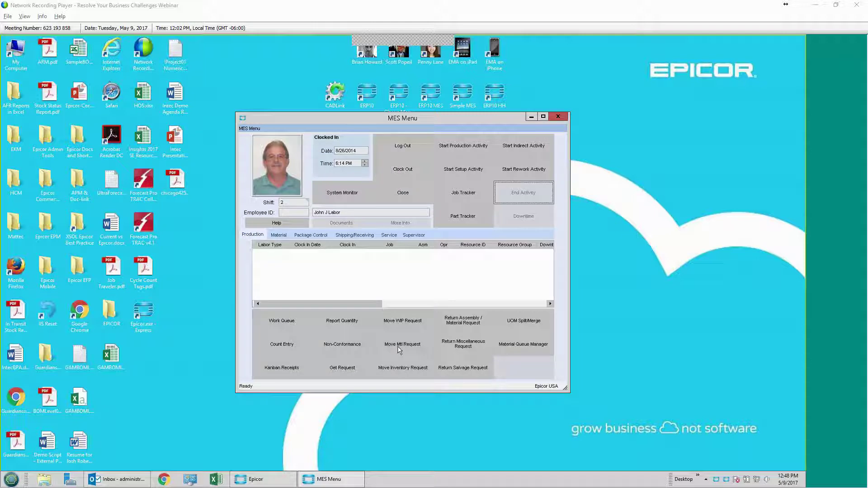
left_click(465, 194)
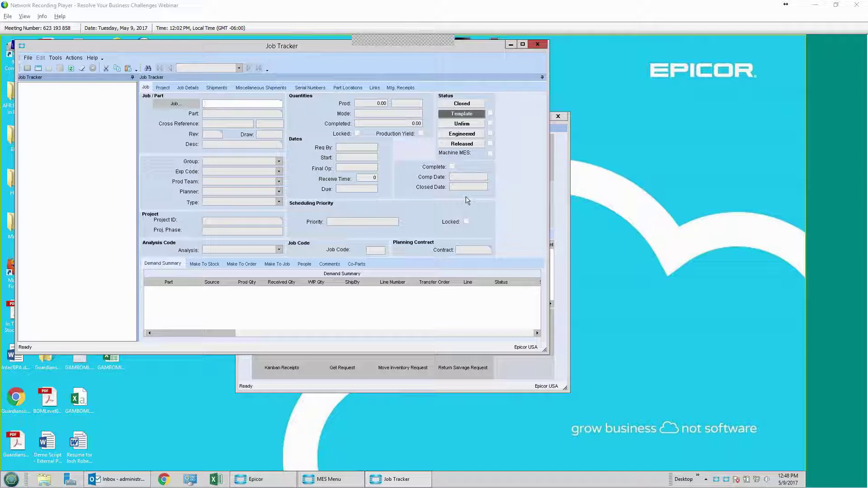
Step: Load job 2414 in Job Tracker, expand its Operations and Materials, then close it
type("2414")
key("Tab")
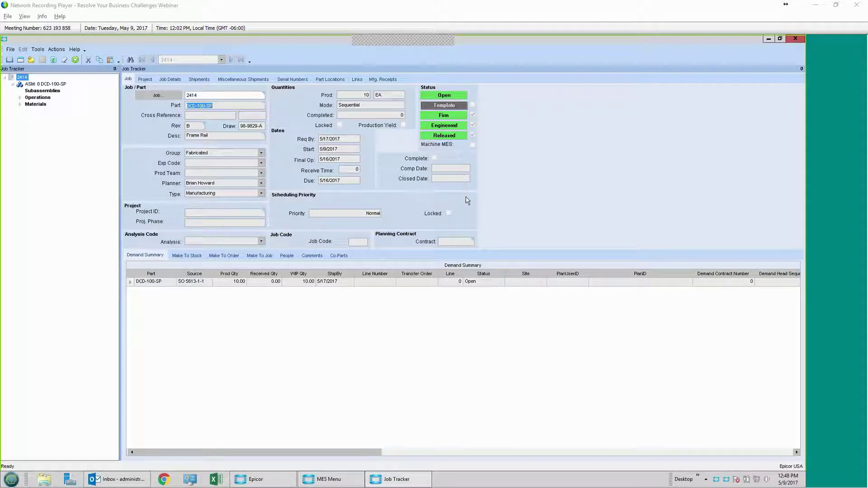
left_click(21, 98)
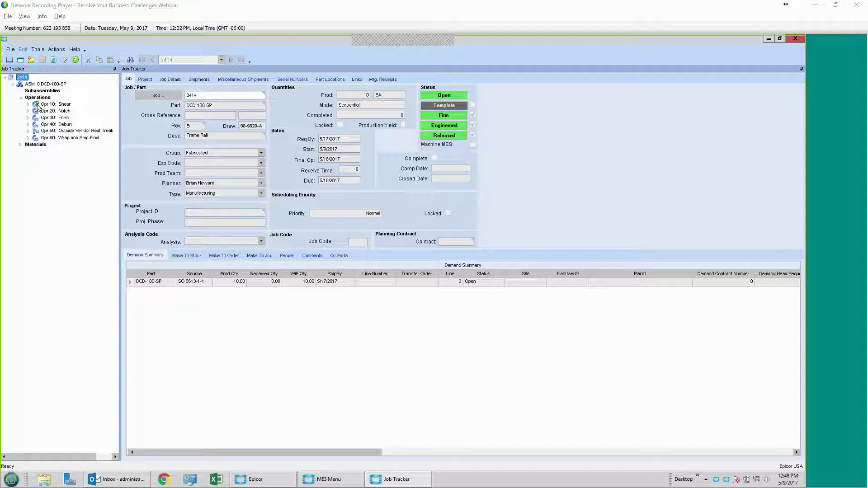
left_click(20, 144)
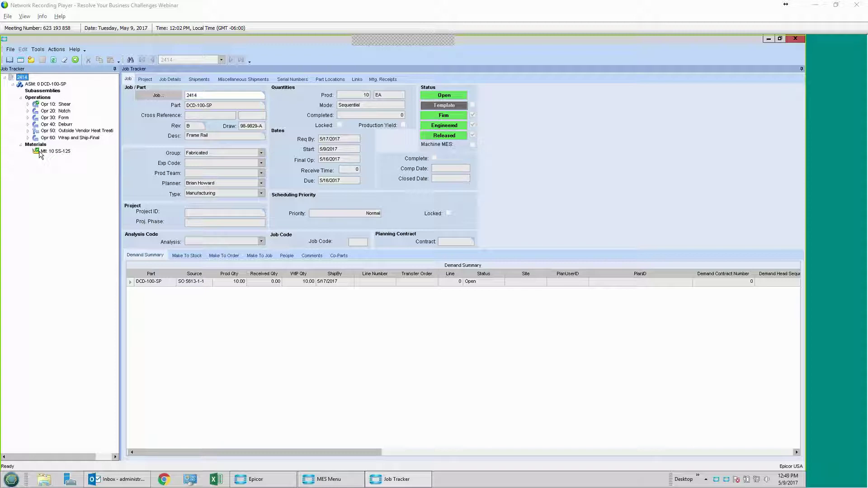
left_click(795, 39)
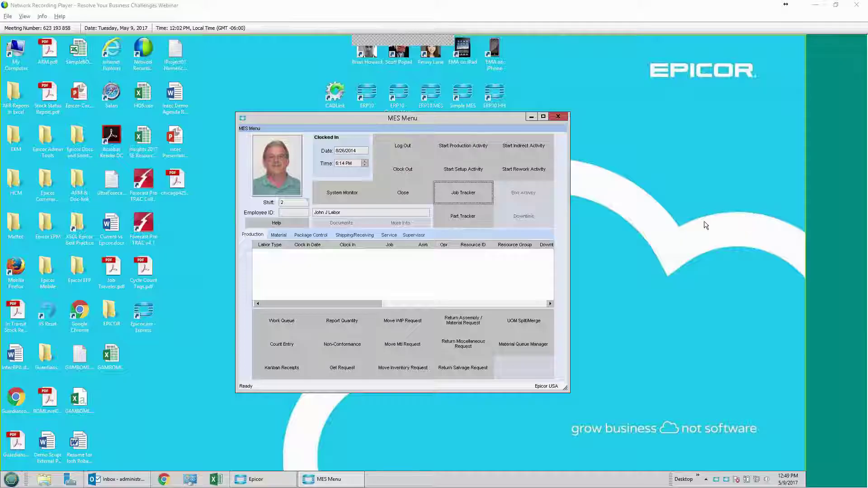
left_click(250, 480)
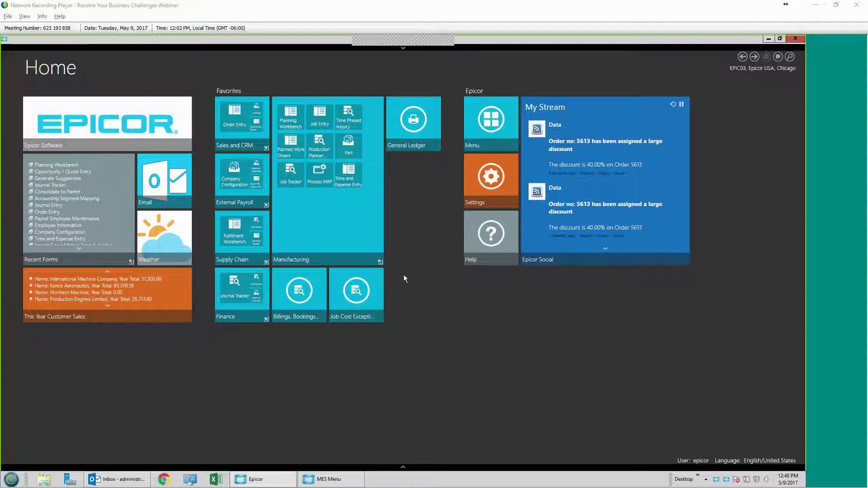
Step: Switch the Home favorites from Manufacturing to Supply Chain and launch Customer Shipment Entry
left_click(369, 260)
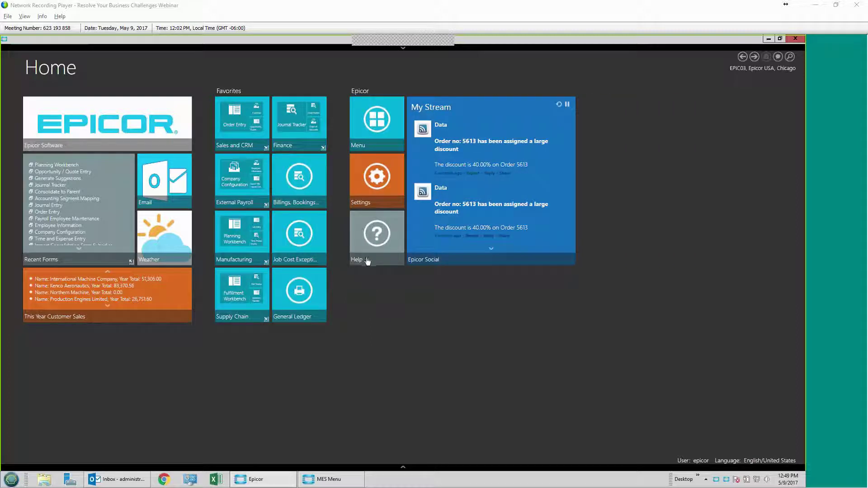
left_click(254, 320)
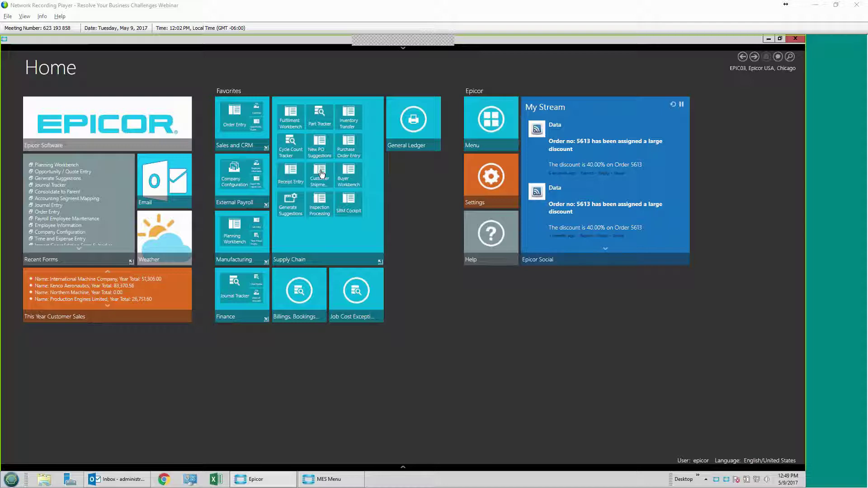
left_click(321, 174)
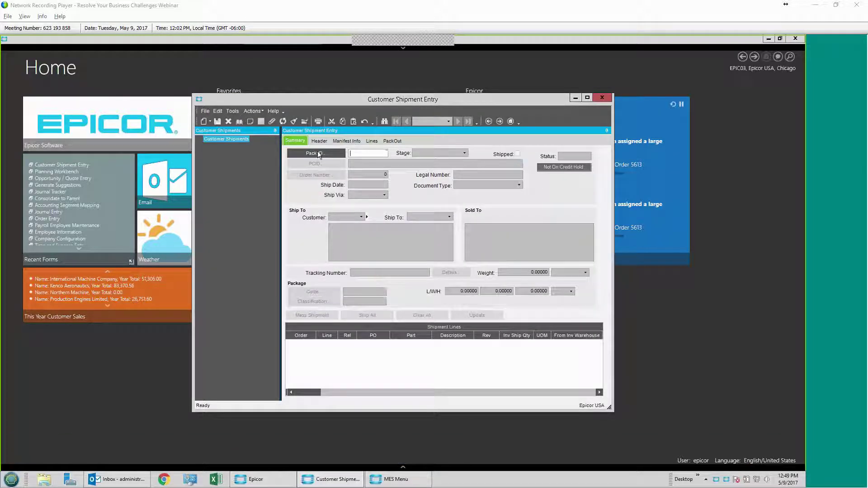
Step: Create a new pack for order 5613 and ship all 10 Frame Rail units from job 2414
double_click(317, 99)
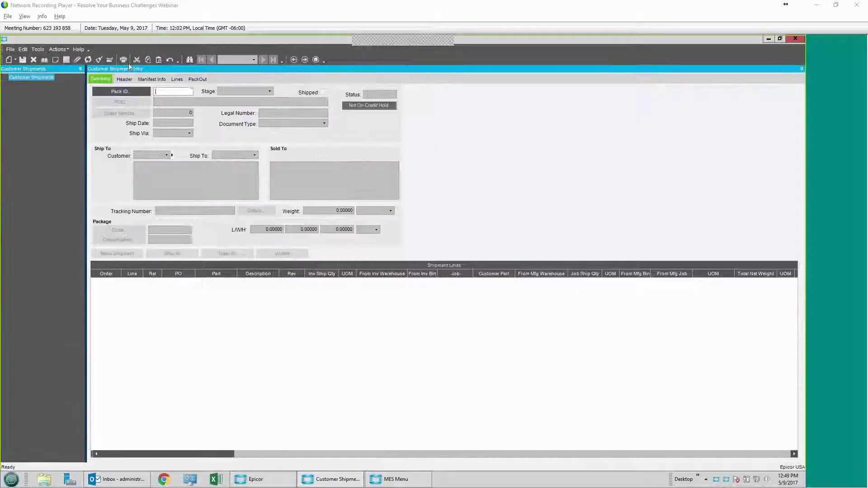
left_click(8, 59)
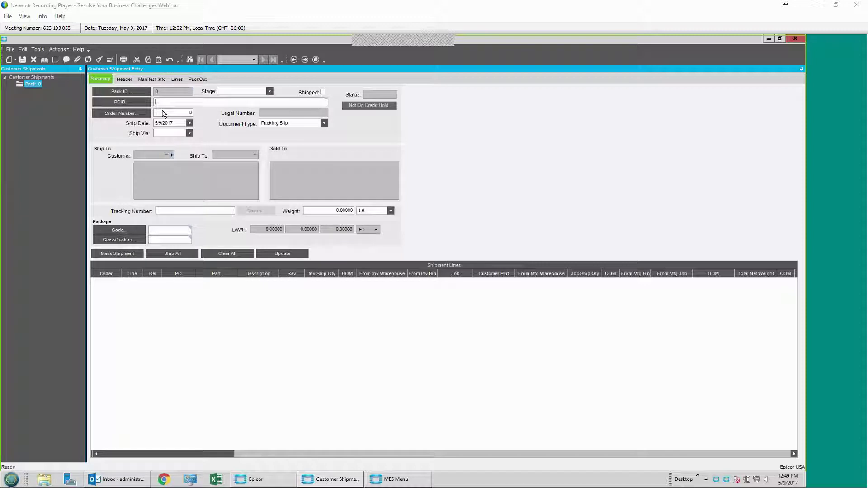
left_click(163, 110)
type("5613")
key("Tab")
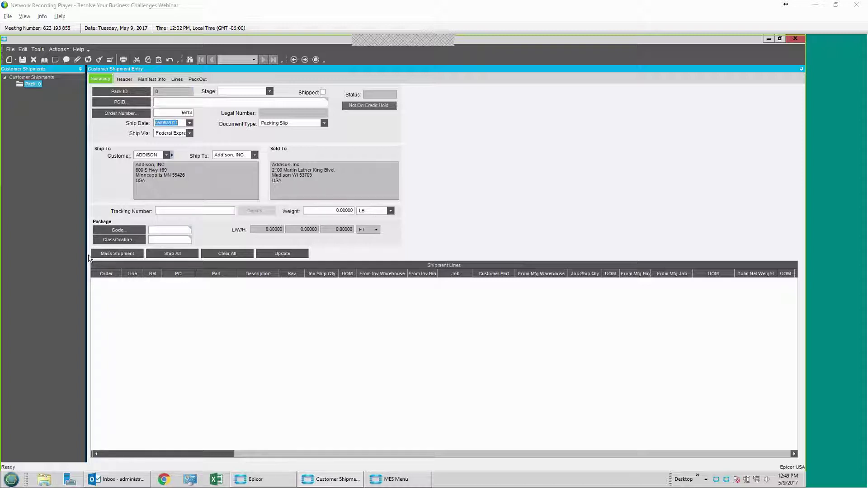
left_click(120, 254)
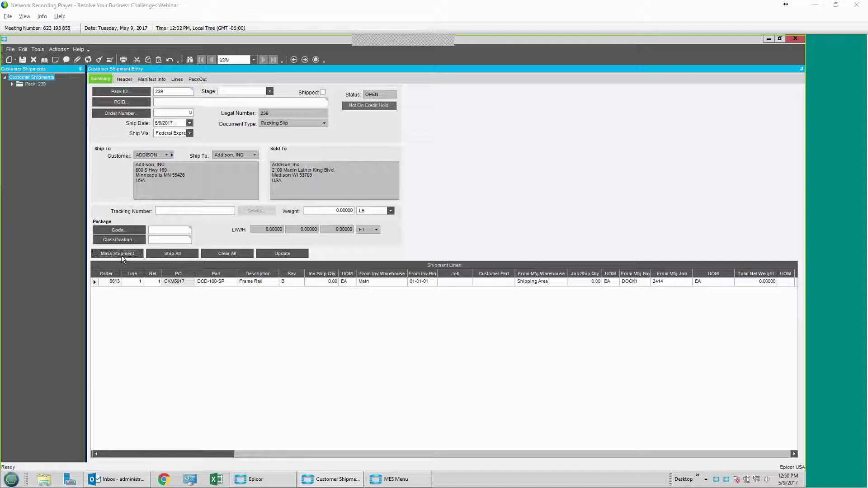
left_click(171, 256)
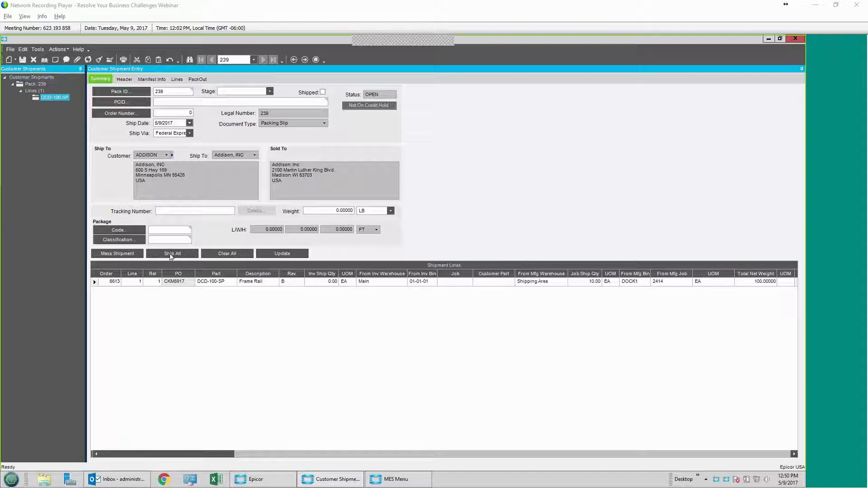
Step: Save the shipment lines, mark pack 239 as Shipped, and close Customer Shipment Entry
left_click(267, 255)
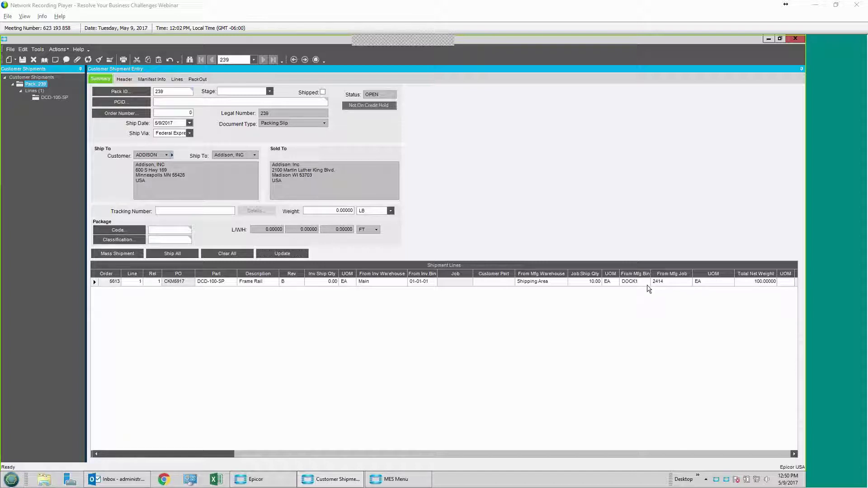
left_click(323, 92)
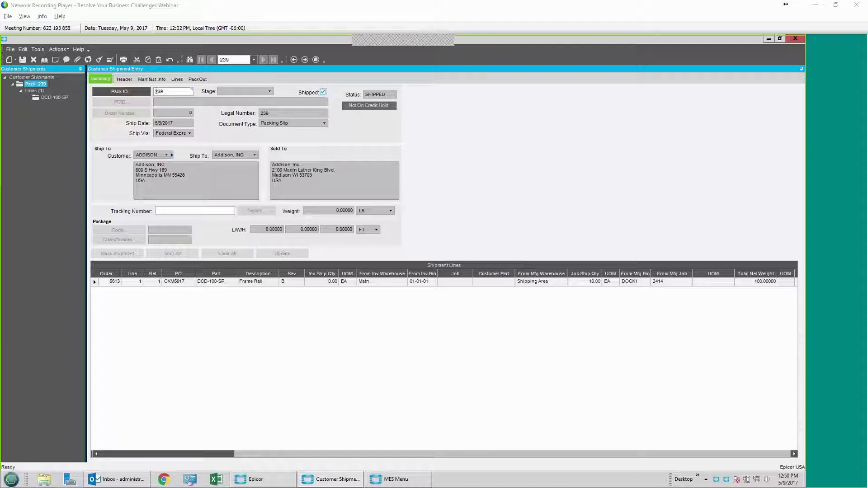
left_click(55, 48)
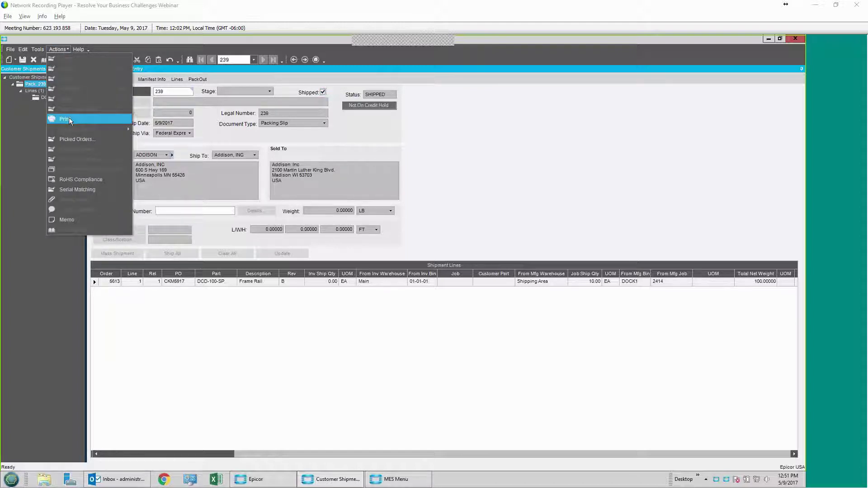
left_click(525, 107)
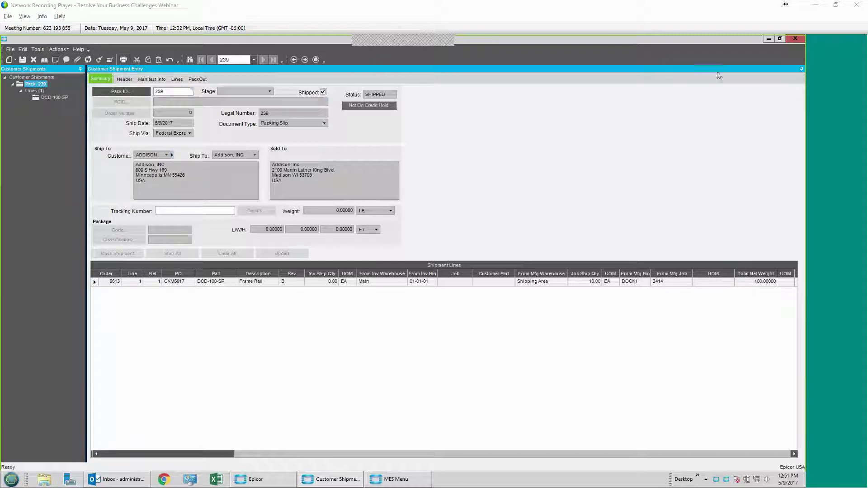
left_click(792, 39)
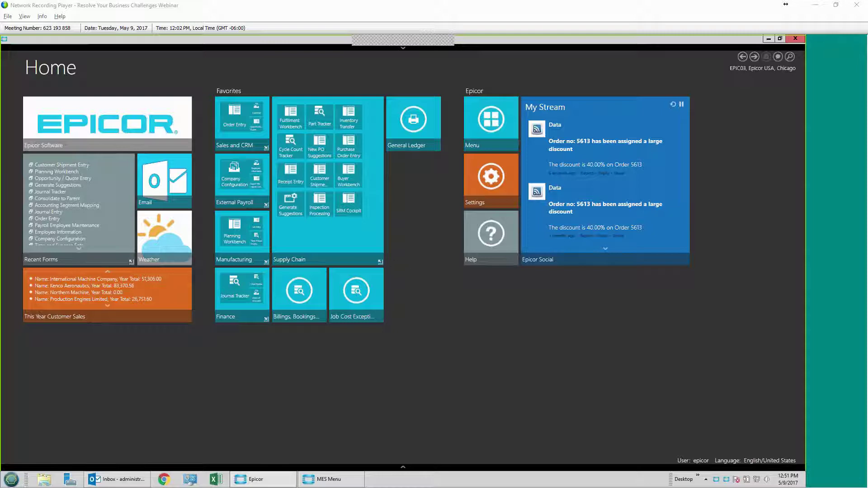
Step: Open AR Invoice Entry from the Finance favorites group
left_click(380, 261)
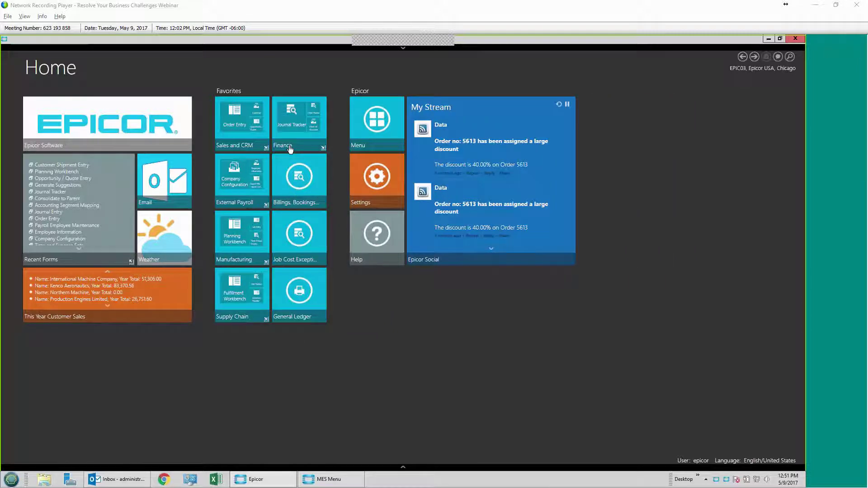
left_click(290, 149)
left_click(330, 168)
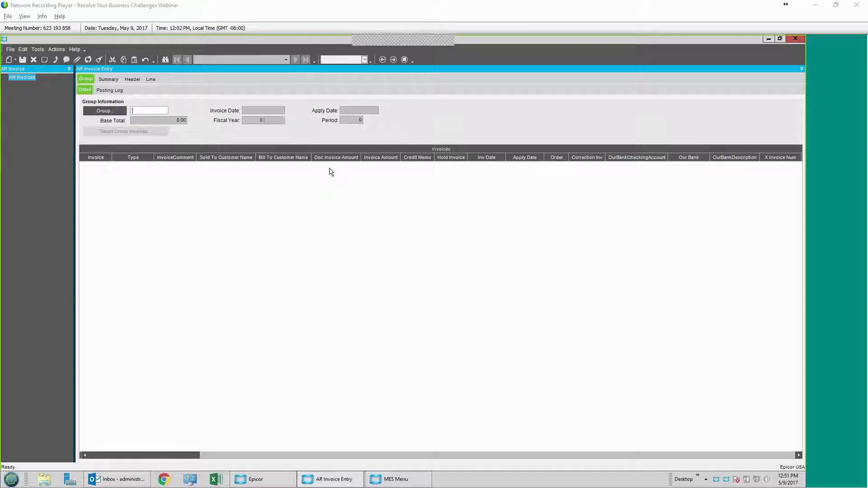
Step: Create invoice group CKM517 with apply date 5/9/2017 in fiscal period 5
type("CKM")
type("5817")
key("BackSpace")
key("BackSpace")
key("BackSpace")
type("17")
key("Tab")
key("Return")
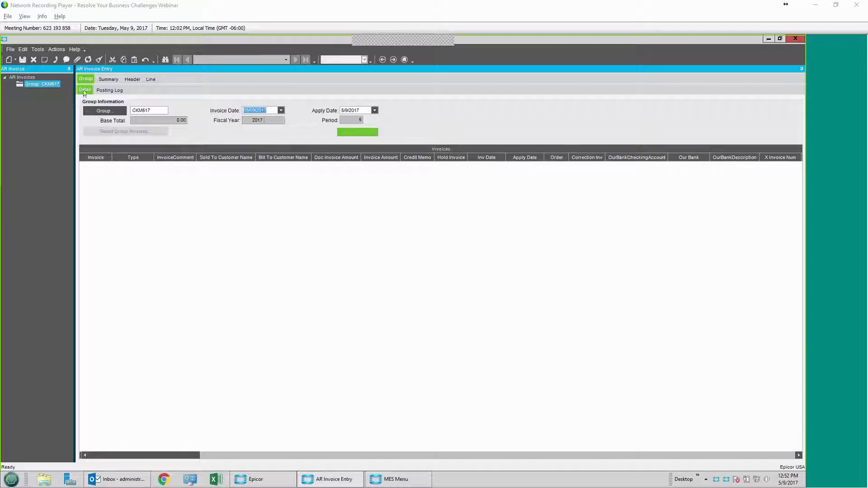
left_click(56, 50)
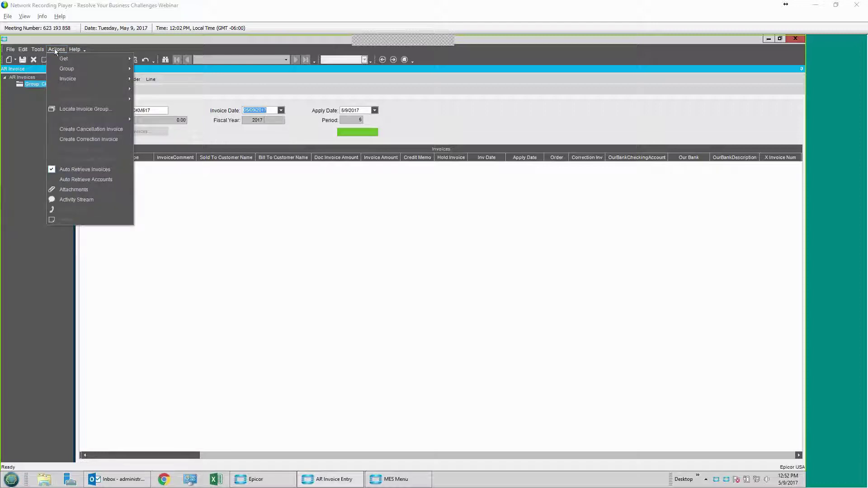
mouse_move(68, 59)
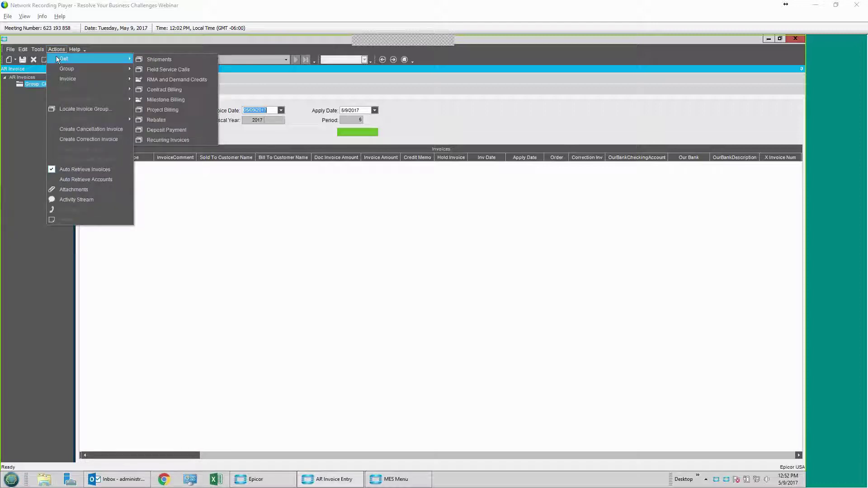
Step: Generate invoice 10187 for 441.60 in group CKM517 from packing slip 239 of order 5613
left_click(179, 60)
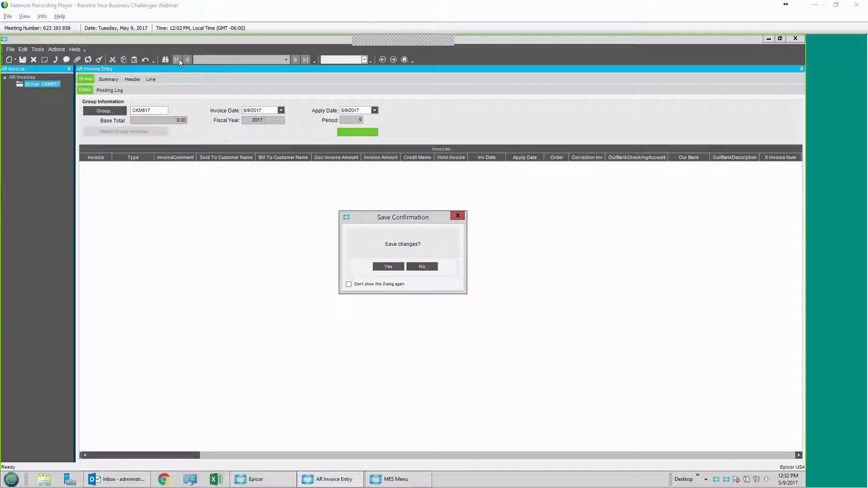
left_click(389, 267)
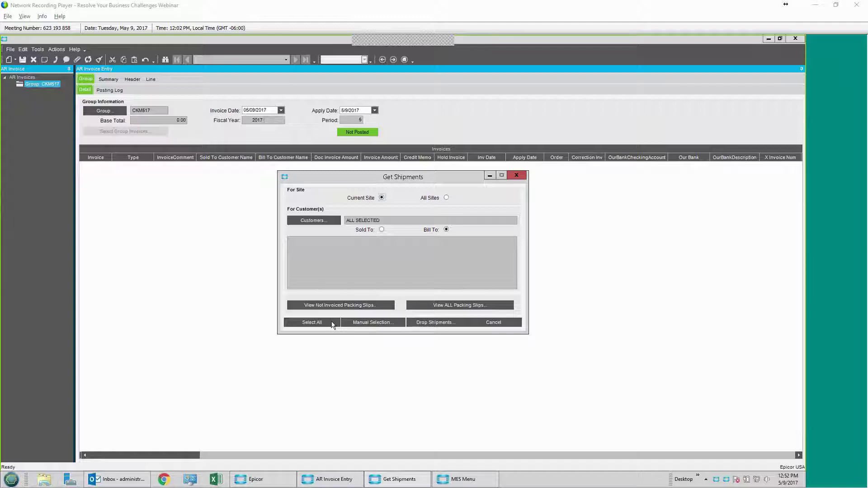
left_click(372, 327)
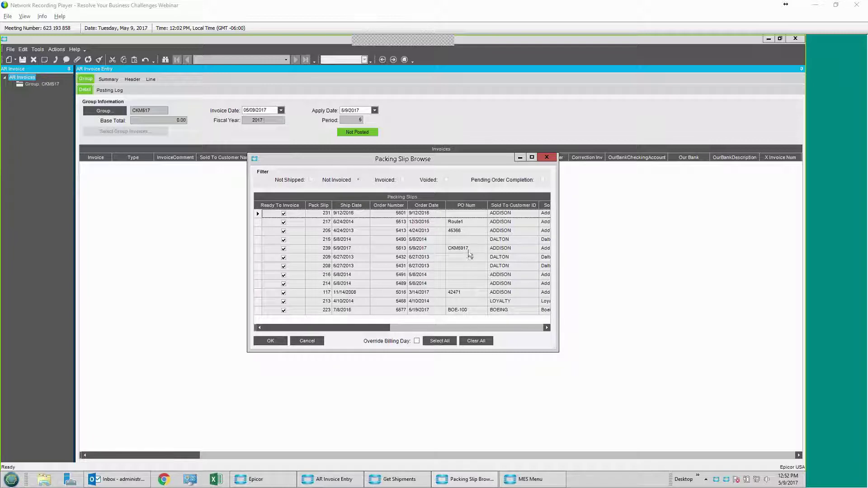
left_click(459, 249)
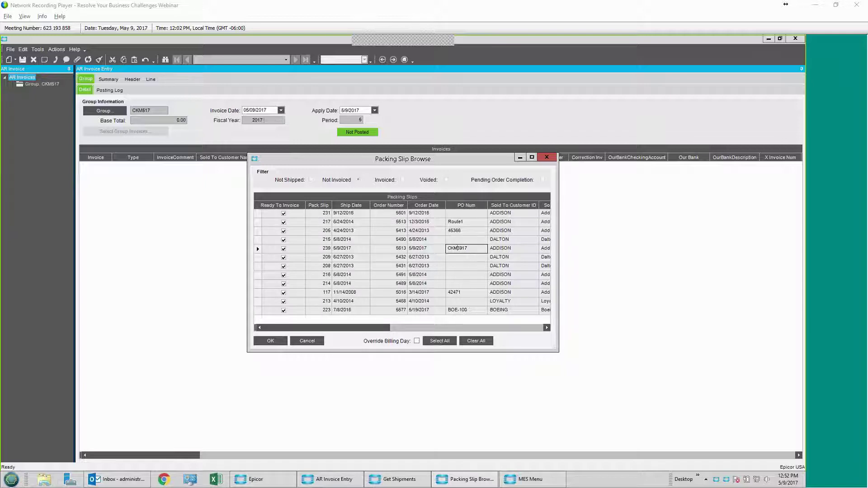
left_click(258, 249)
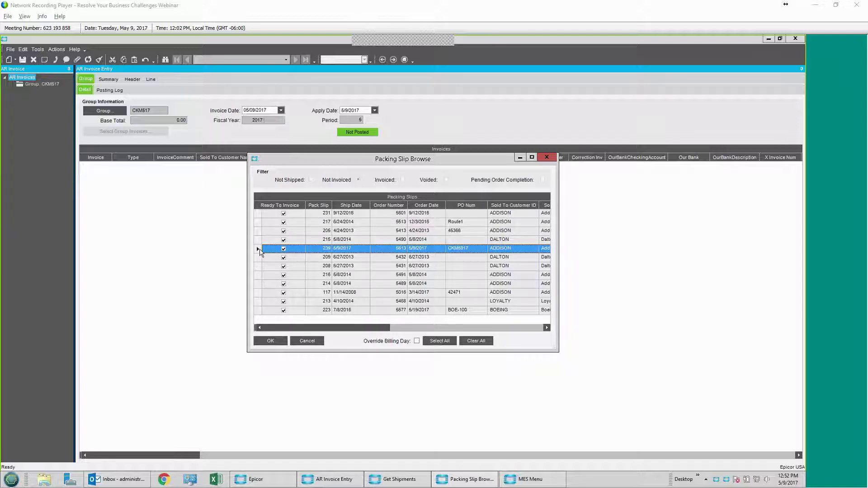
left_click(272, 342)
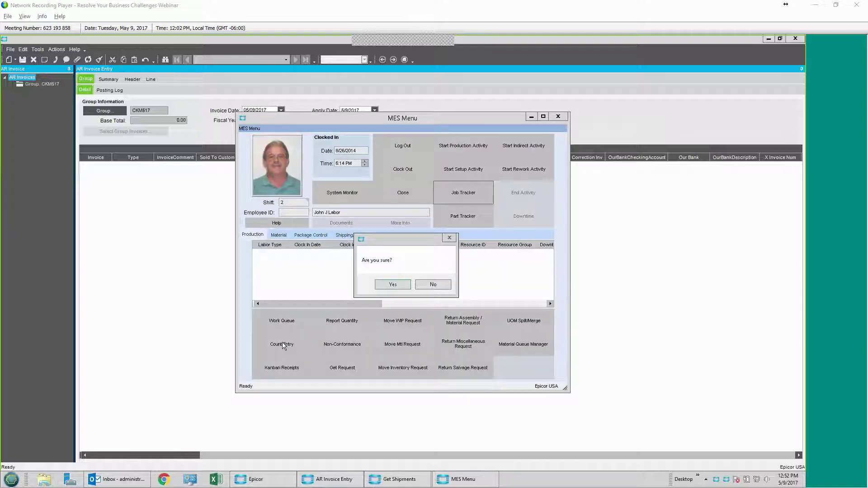
left_click(393, 285)
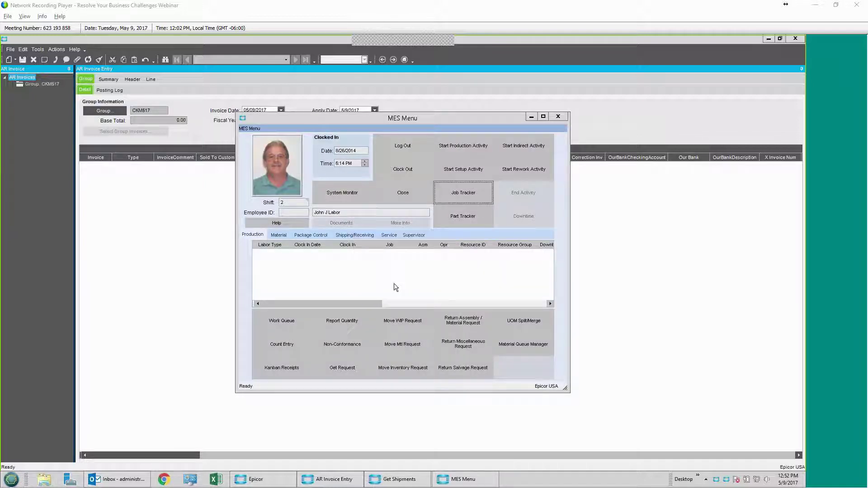
left_click(532, 117)
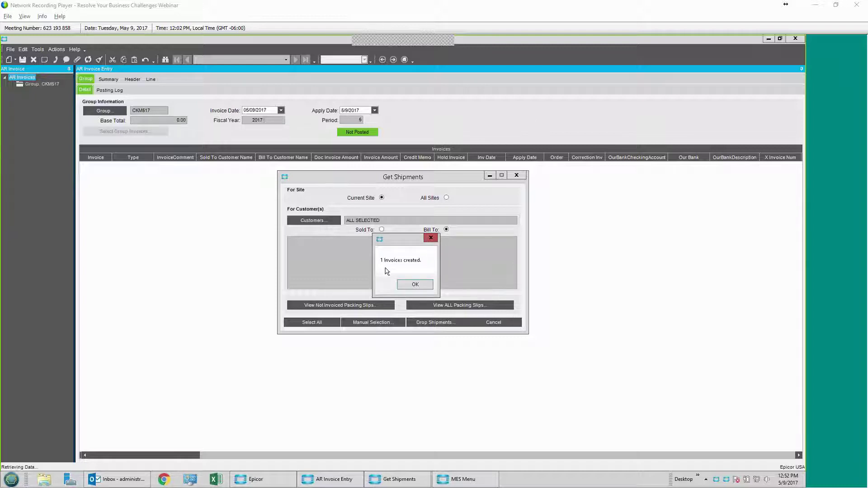
left_click(416, 284)
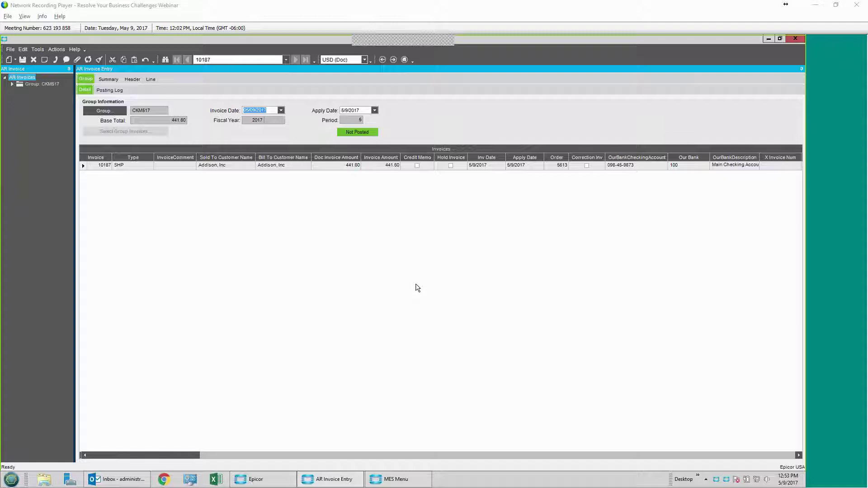
Step: Review invoice 10187's summary (441.60, zero tax), then bring up the Edit List for group CKM517
left_click(108, 80)
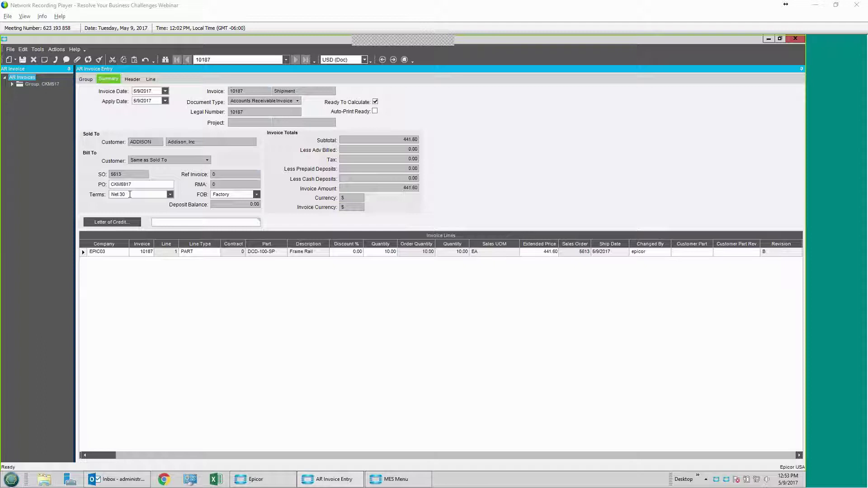
left_click(85, 78)
left_click(56, 48)
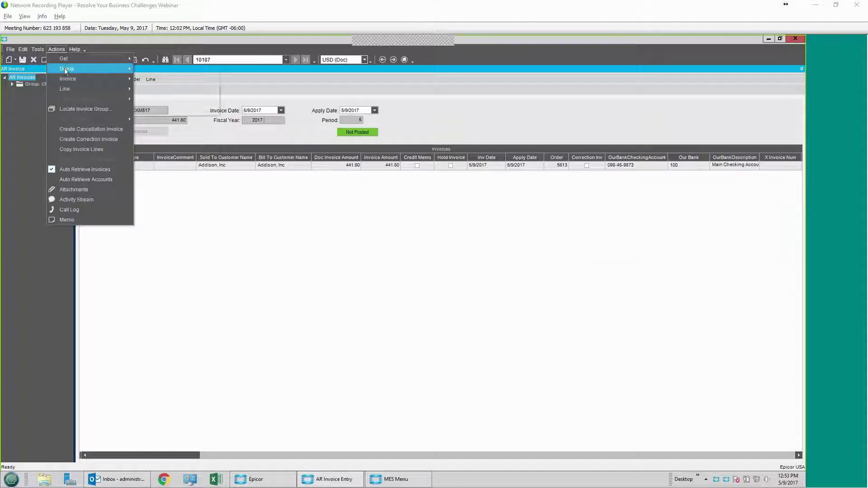
mouse_move(65, 67)
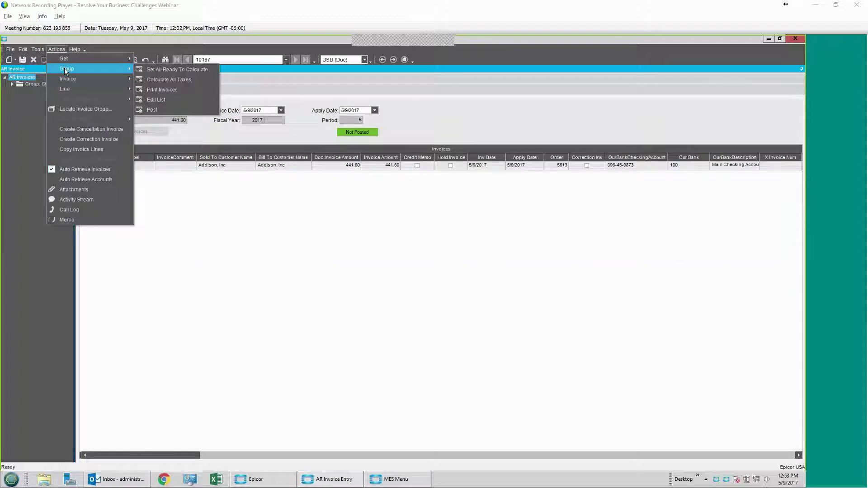
left_click(156, 100)
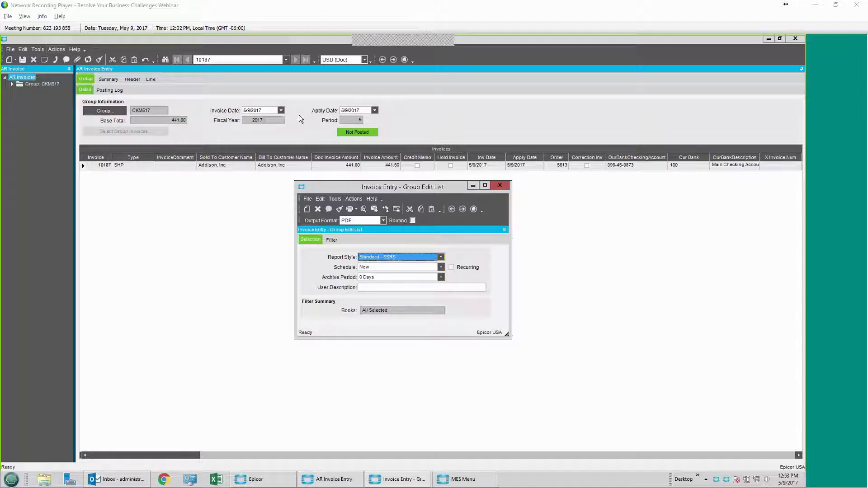
Step: Preview the CKM517 AR Invoice Edit List PDF, scroll to the GL Account Recap, and close it
left_click(367, 211)
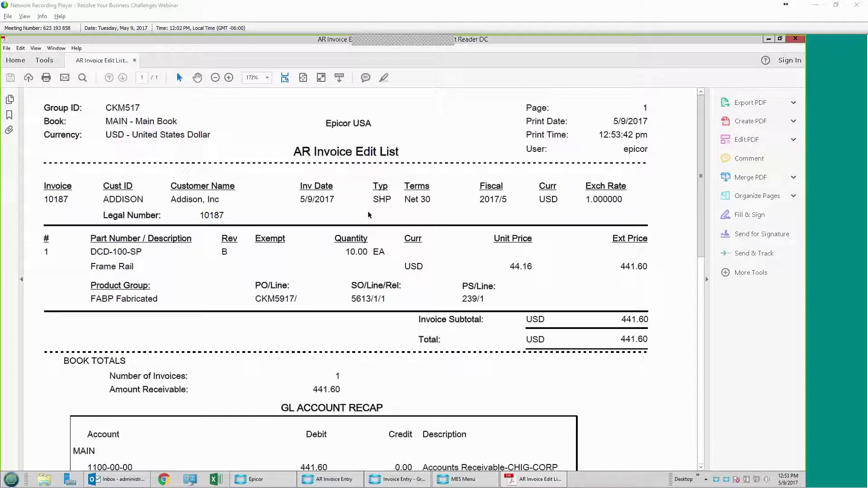
scroll(370, 216, "down", 5)
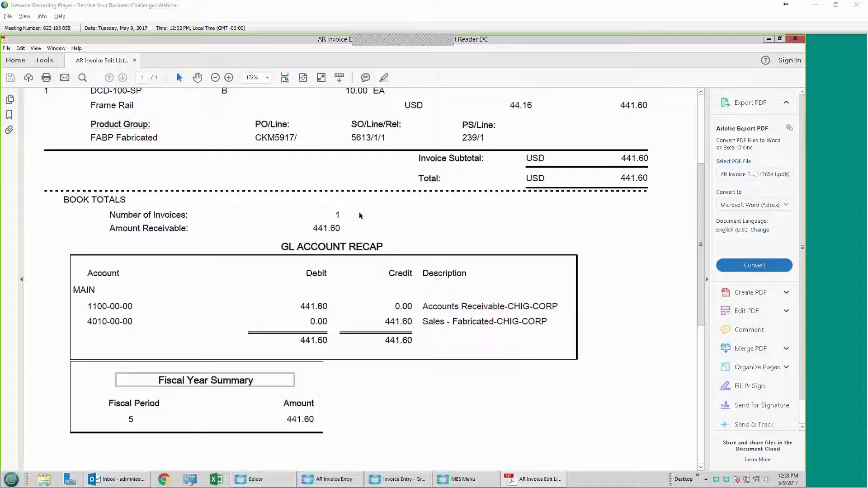
left_click(796, 39)
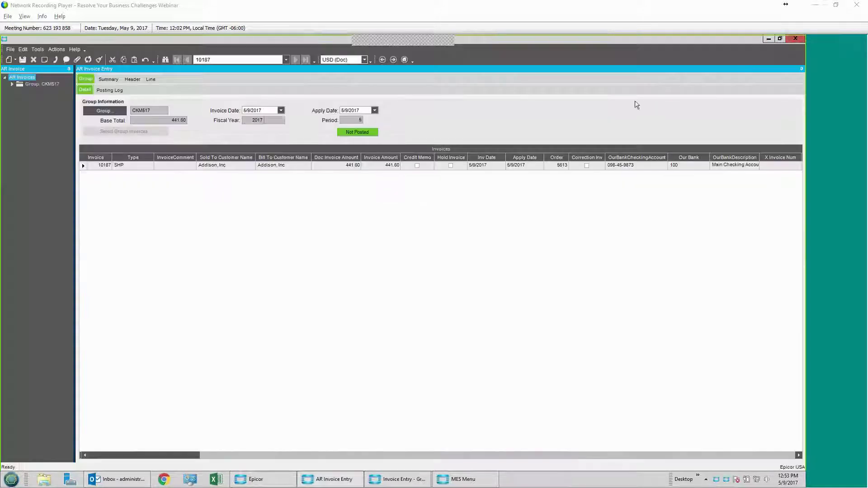
Step: Submit the AR Invoice Post Process for group CKM517 and close the posting window
left_click(57, 51)
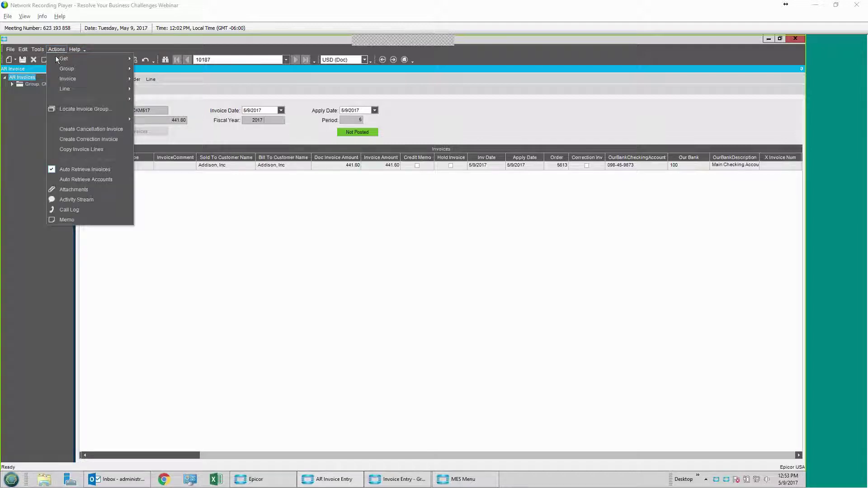
mouse_move(60, 72)
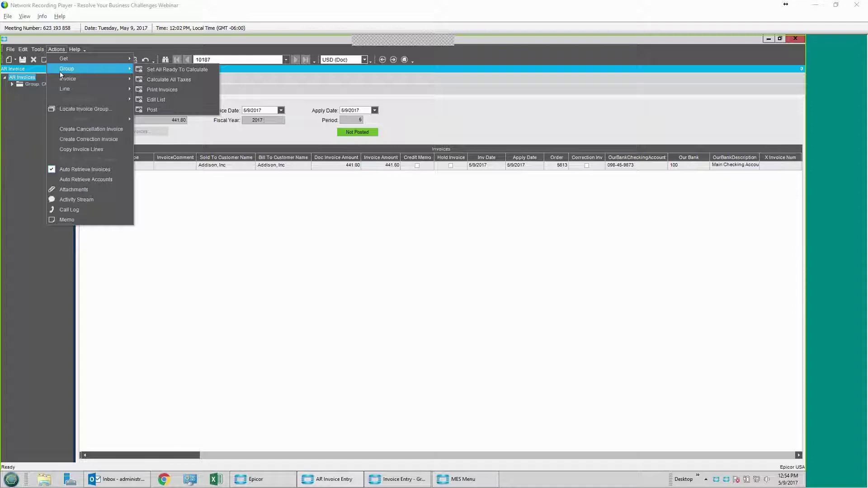
mouse_move(125, 80)
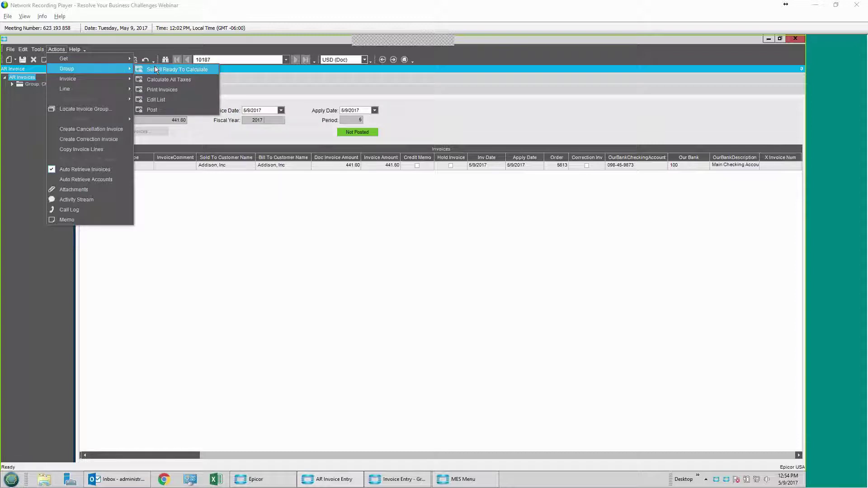
left_click(151, 110)
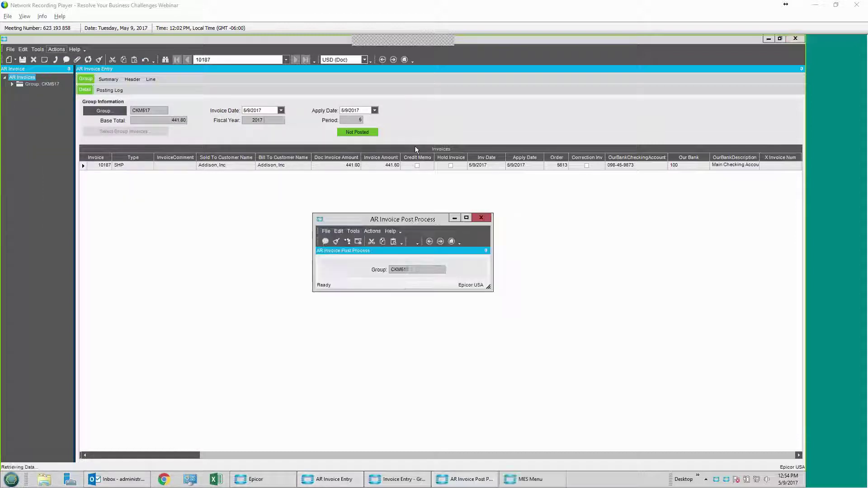
left_click(351, 243)
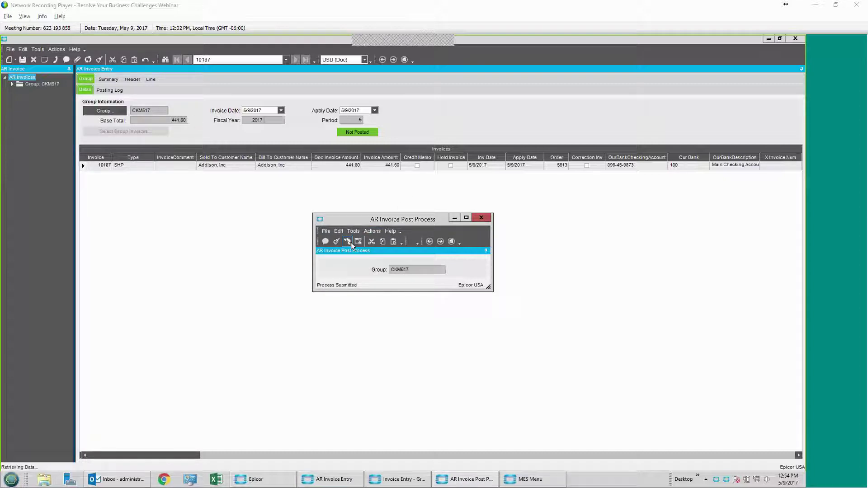
left_click(487, 219)
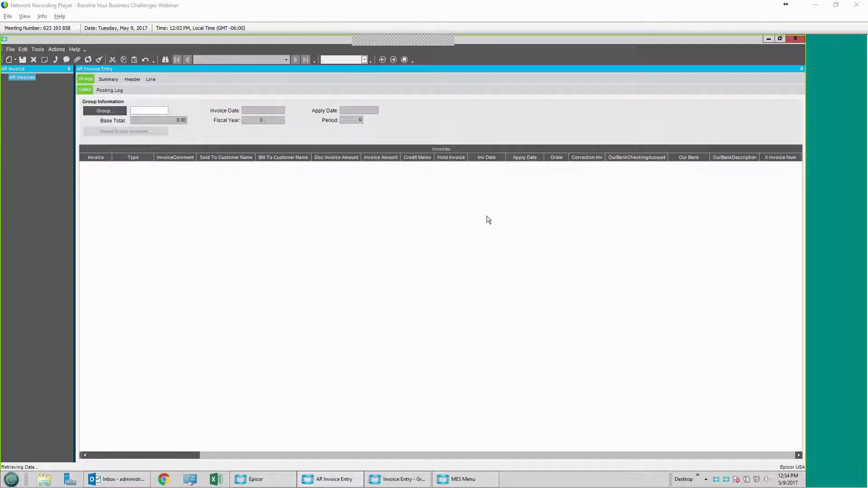